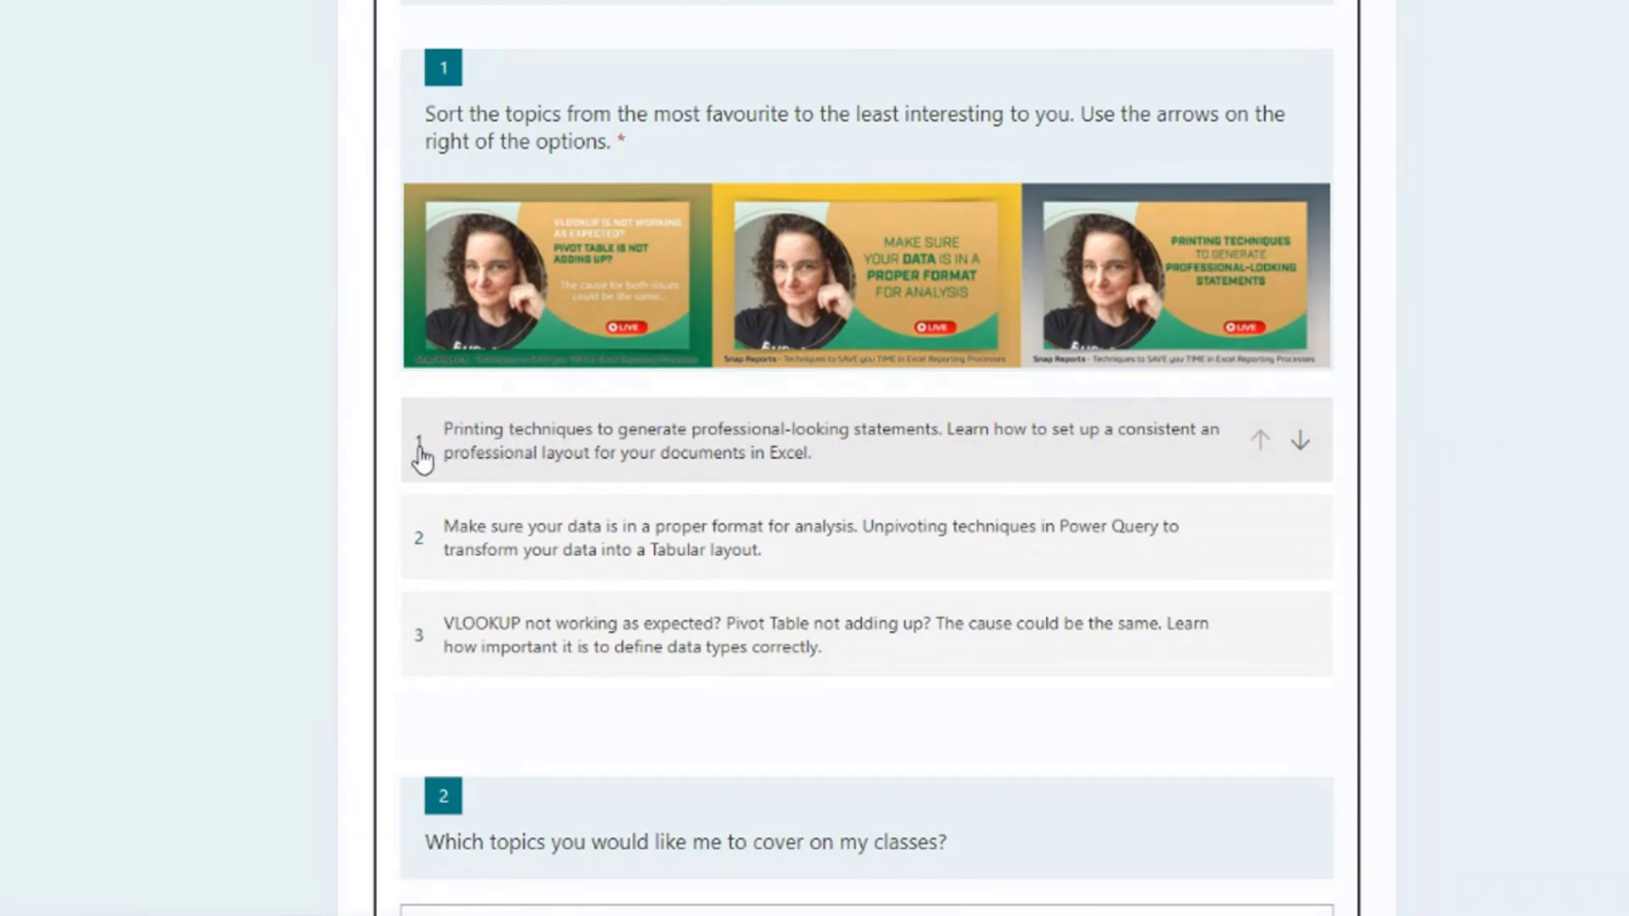
Reorder the ranking question's topics to printing techniques first, VLOOKUP and Pivot Table second, and proper data format third
left_click(1301, 441)
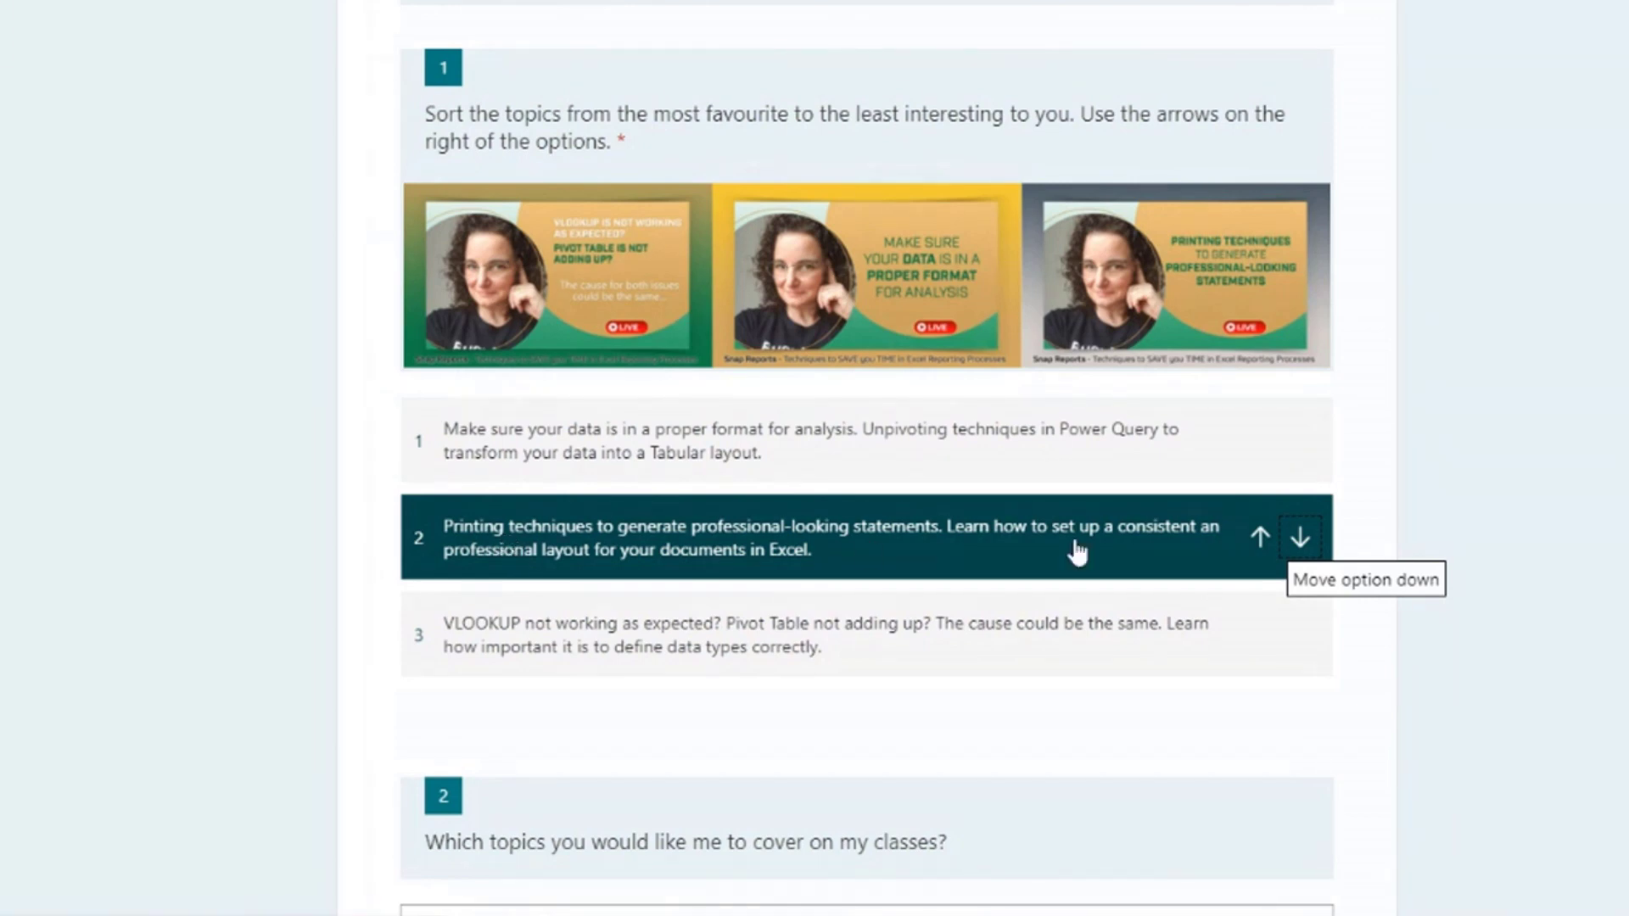
left_click(1264, 439)
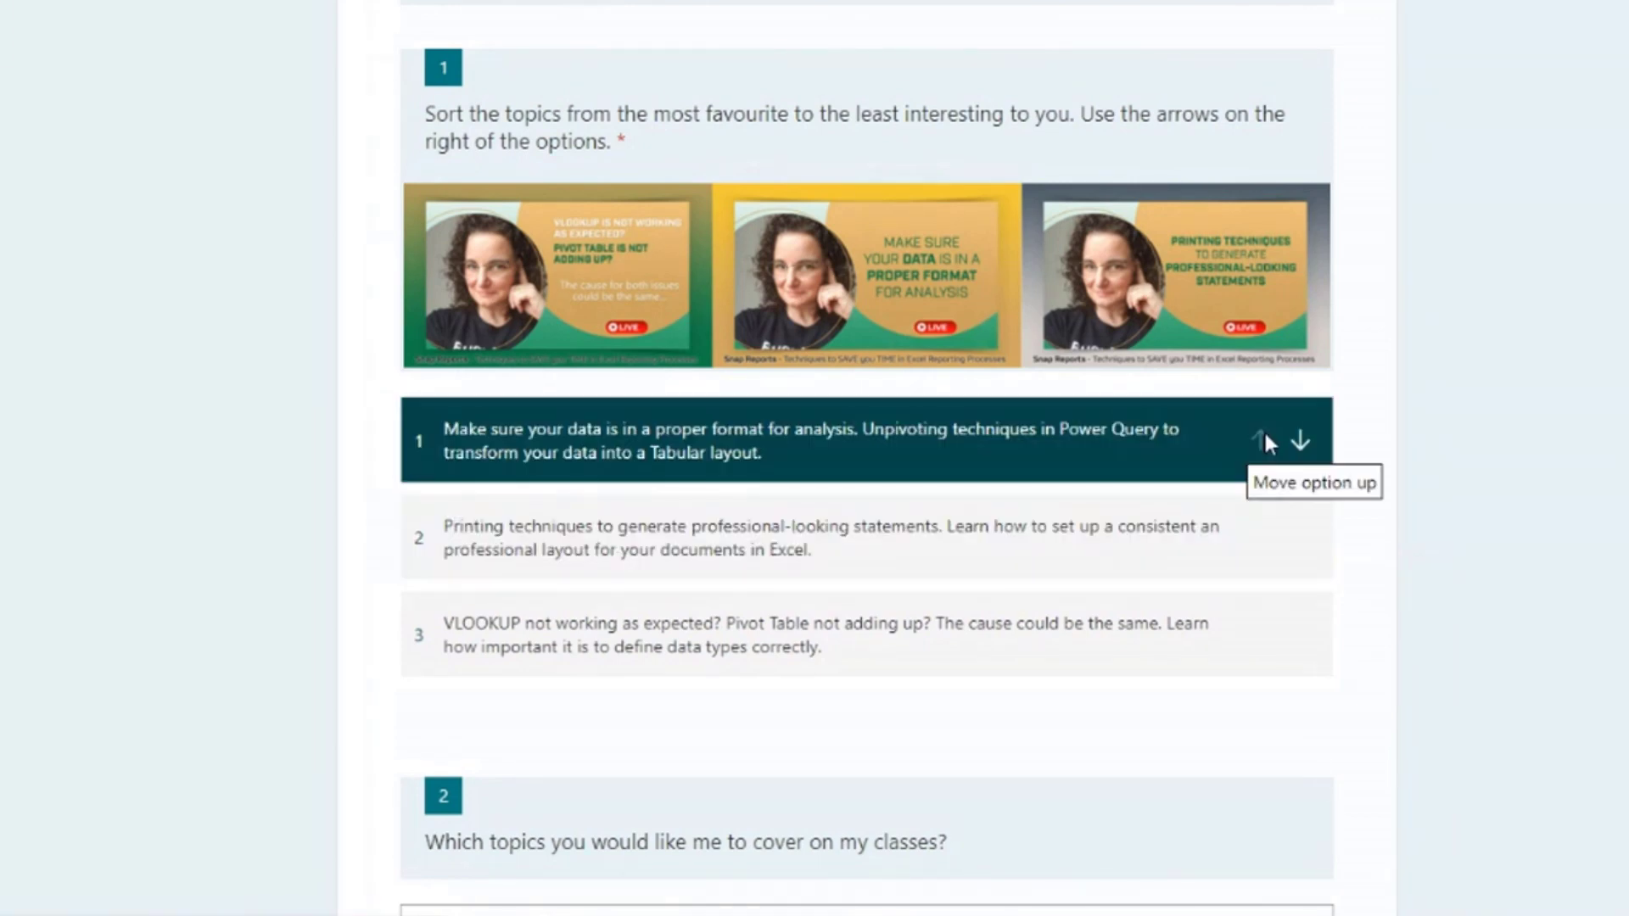
left_click(1300, 441)
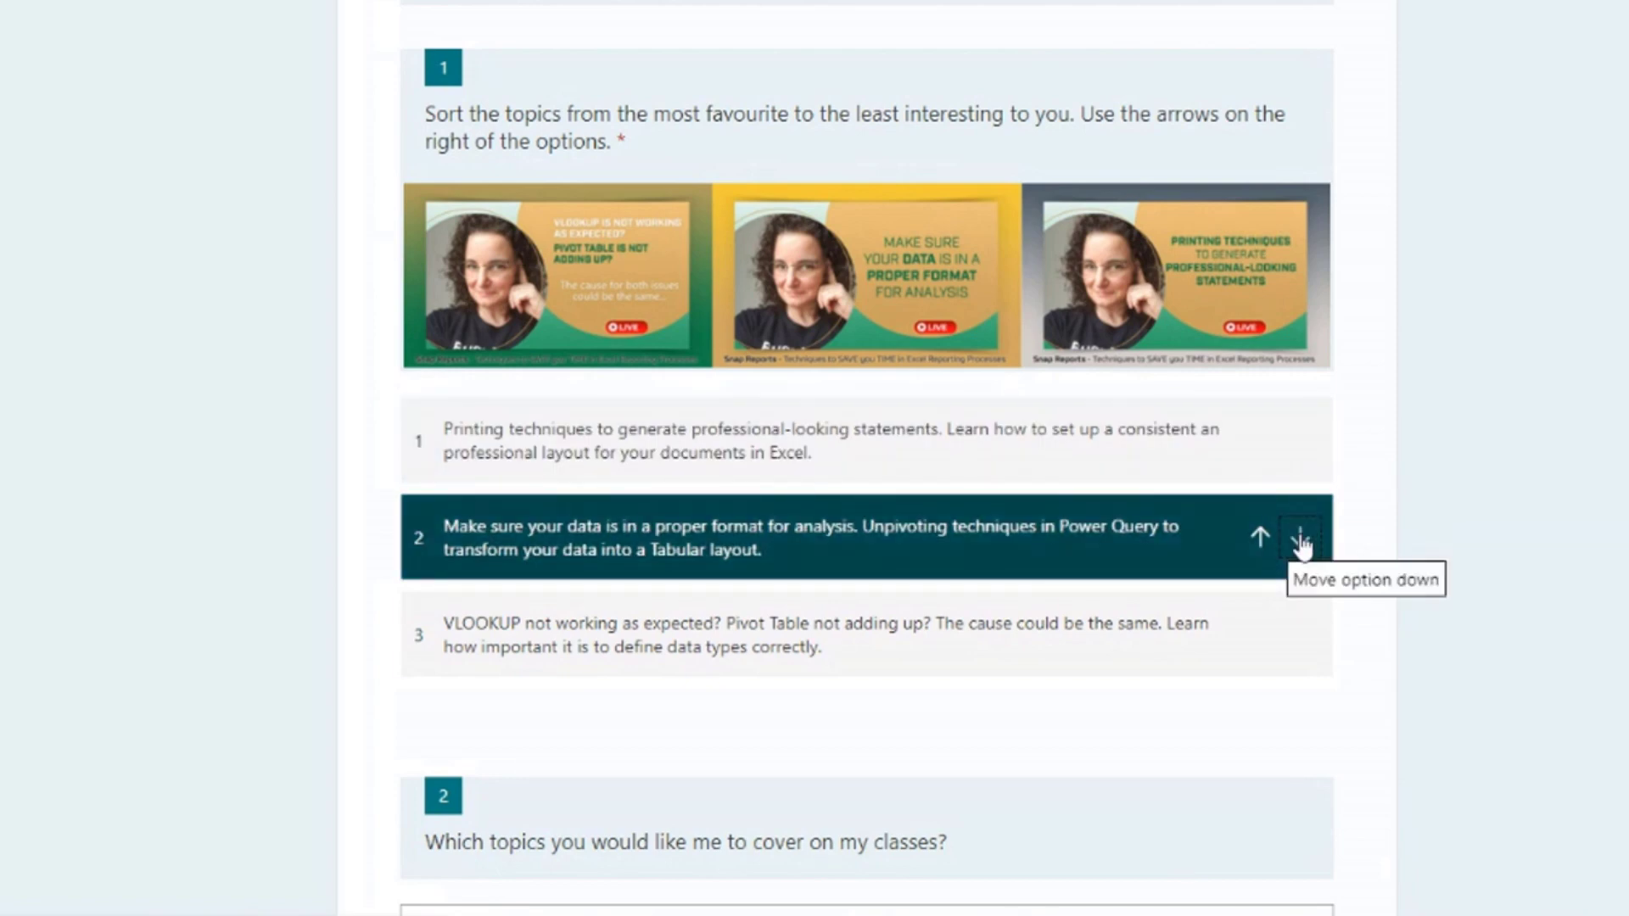
left_click(1301, 537)
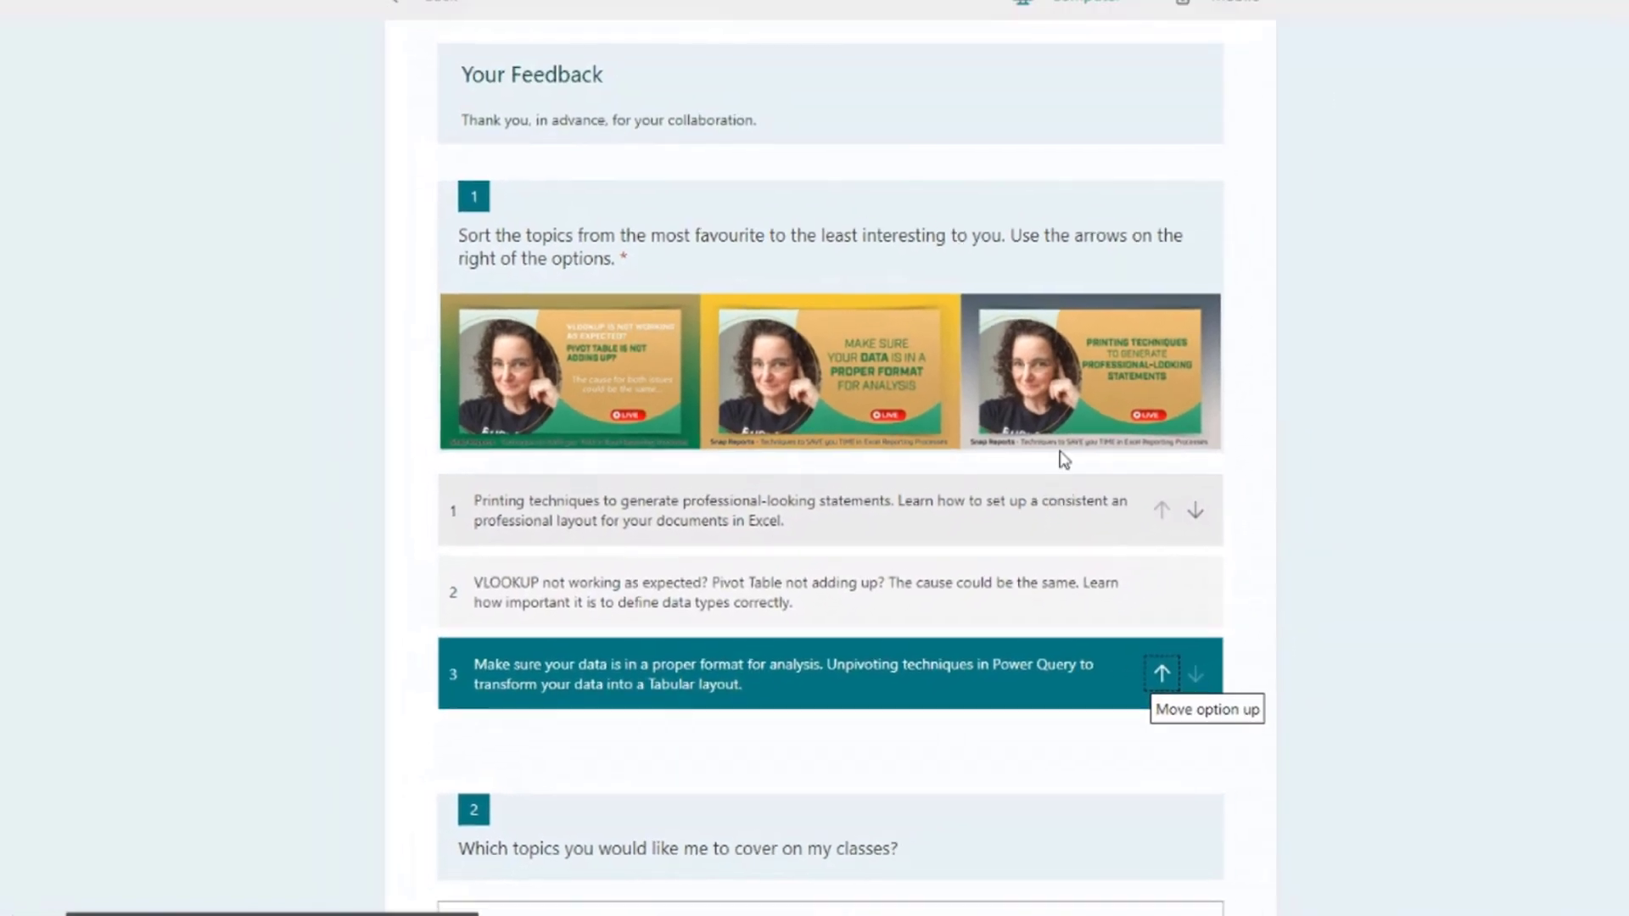
Return to the form's editing view, show its collected responses and open them in Excel
scroll(1128, 333, "up", 5)
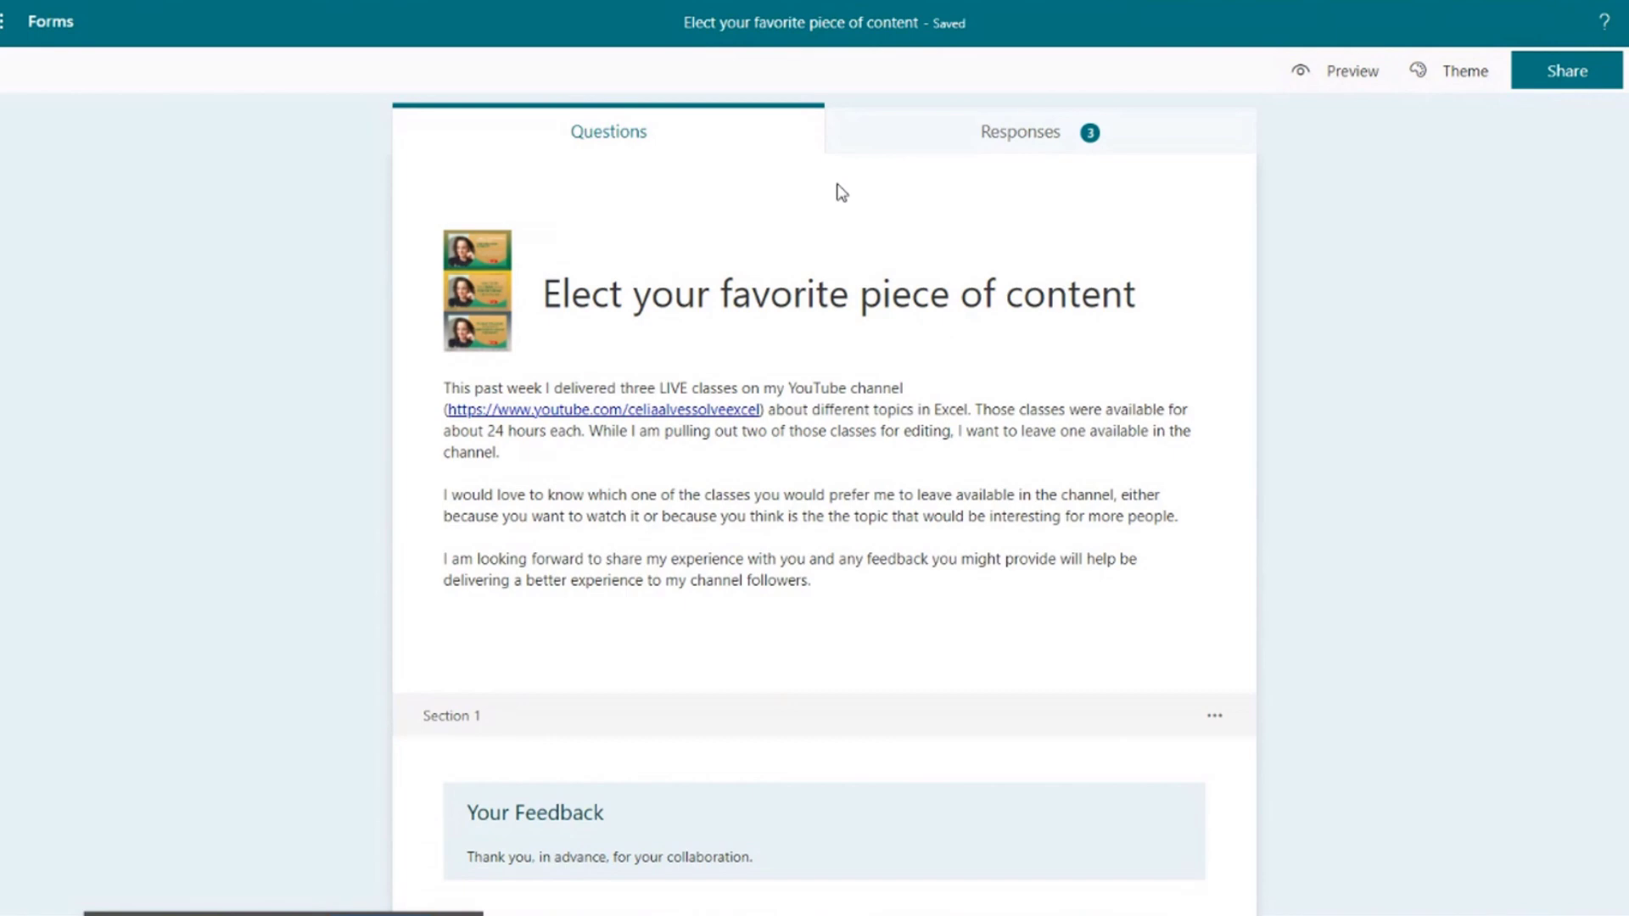
scroll(833, 593, "down", 2)
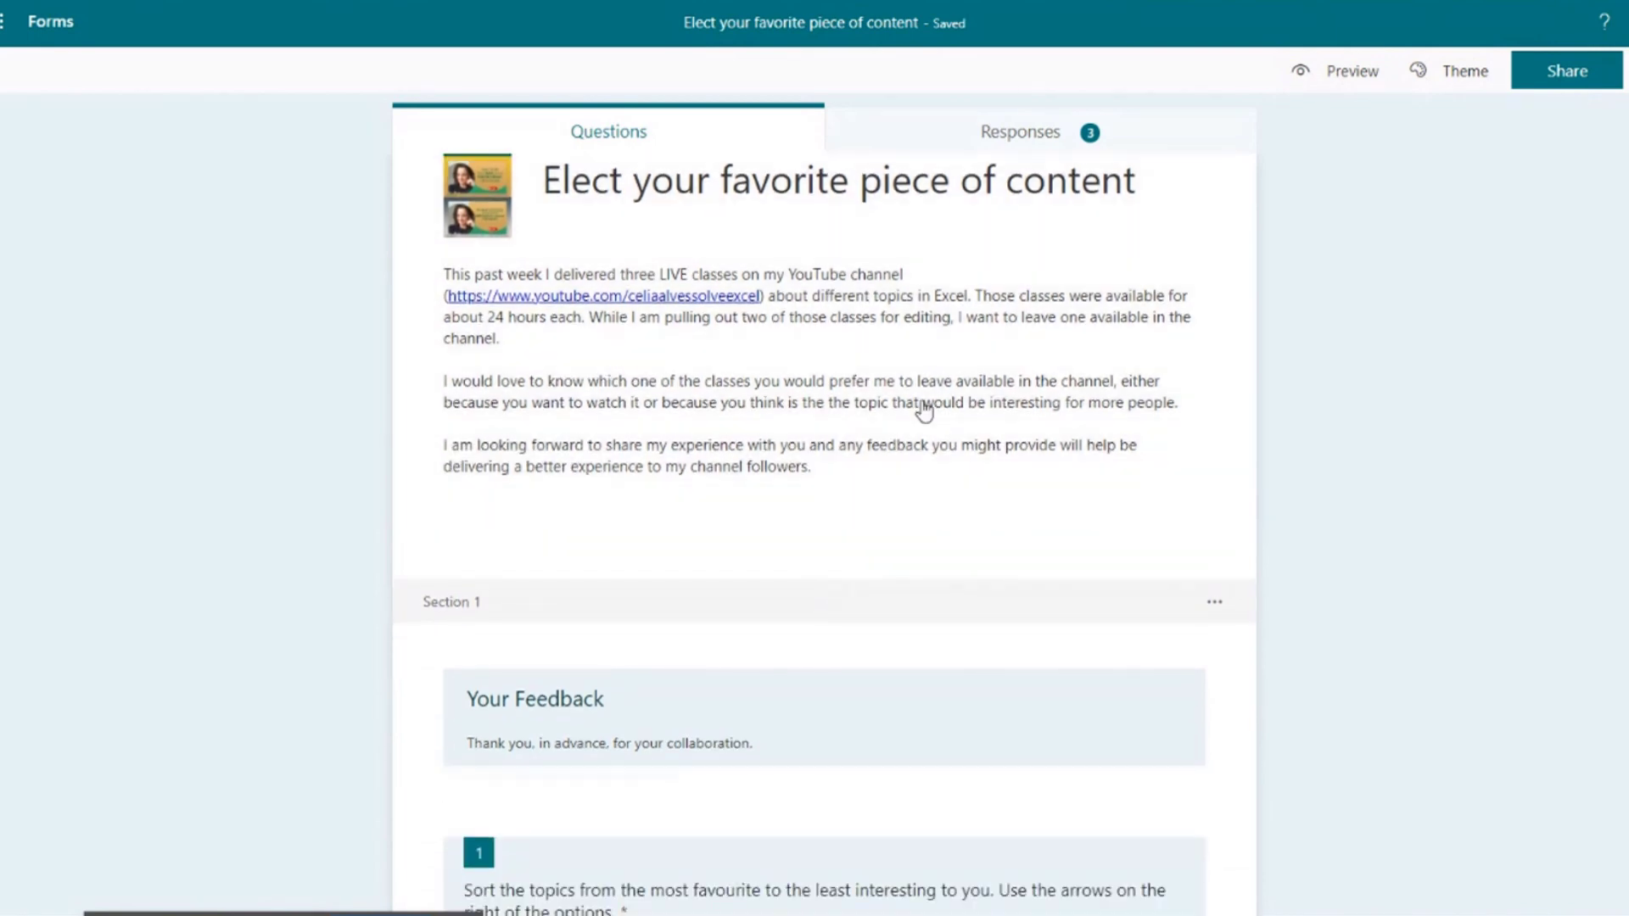
left_click(1031, 143)
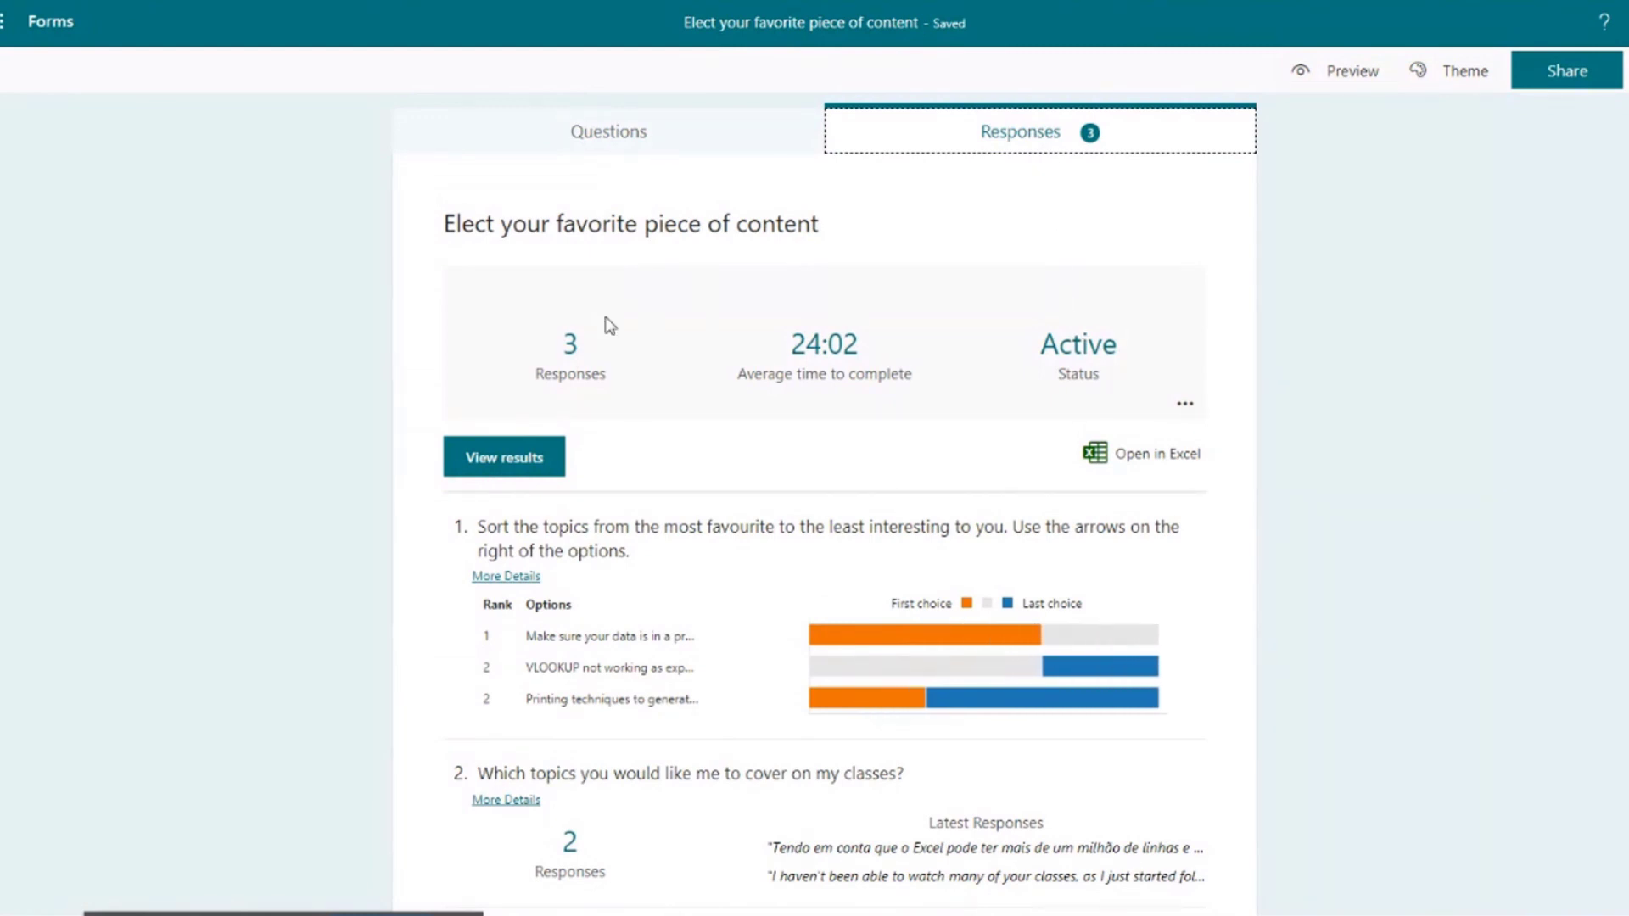
left_click(1115, 462)
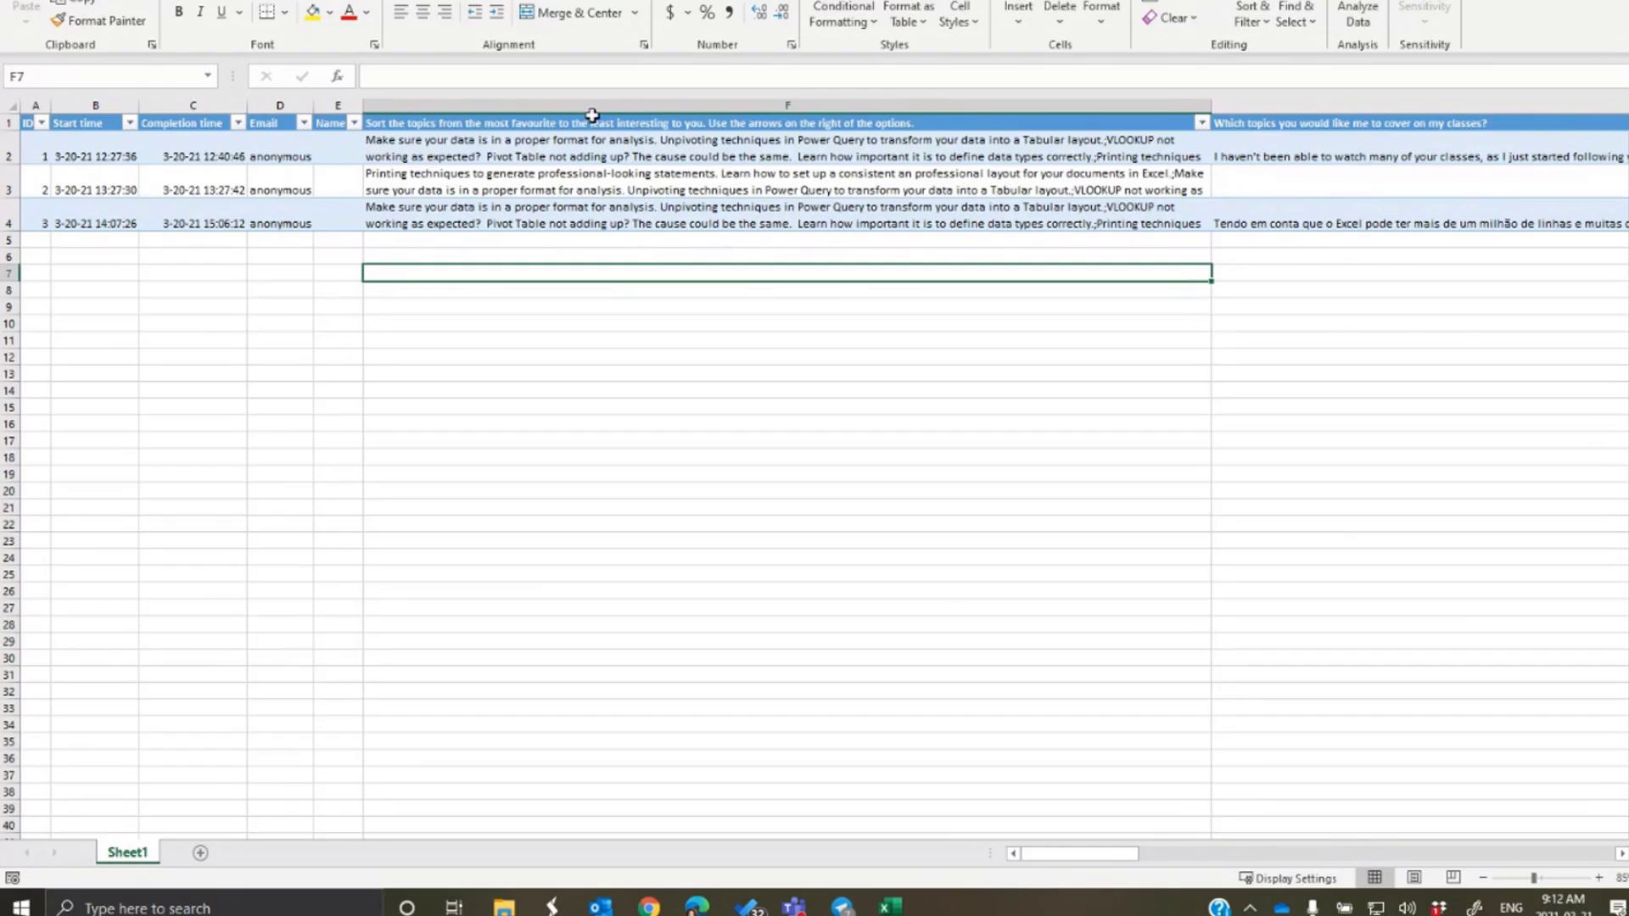
Auto-fit the heights of rows 1 to 4 to fit the wrapped topic rankings in column F
left_click(592, 115)
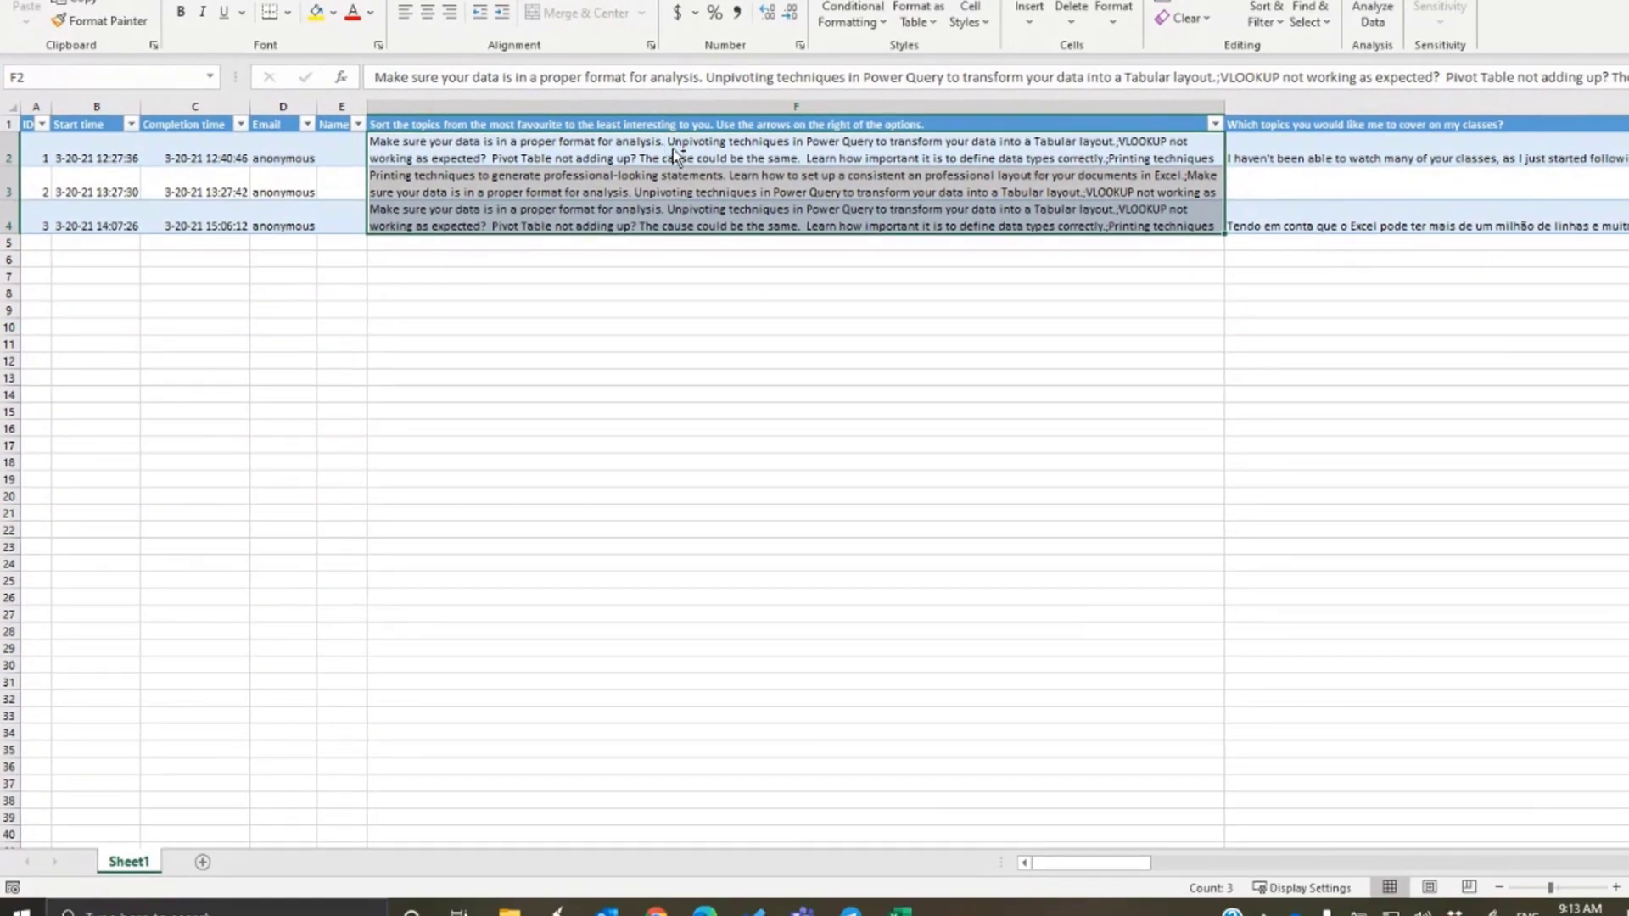
scroll(676, 155, "up", 3, "ctrl")
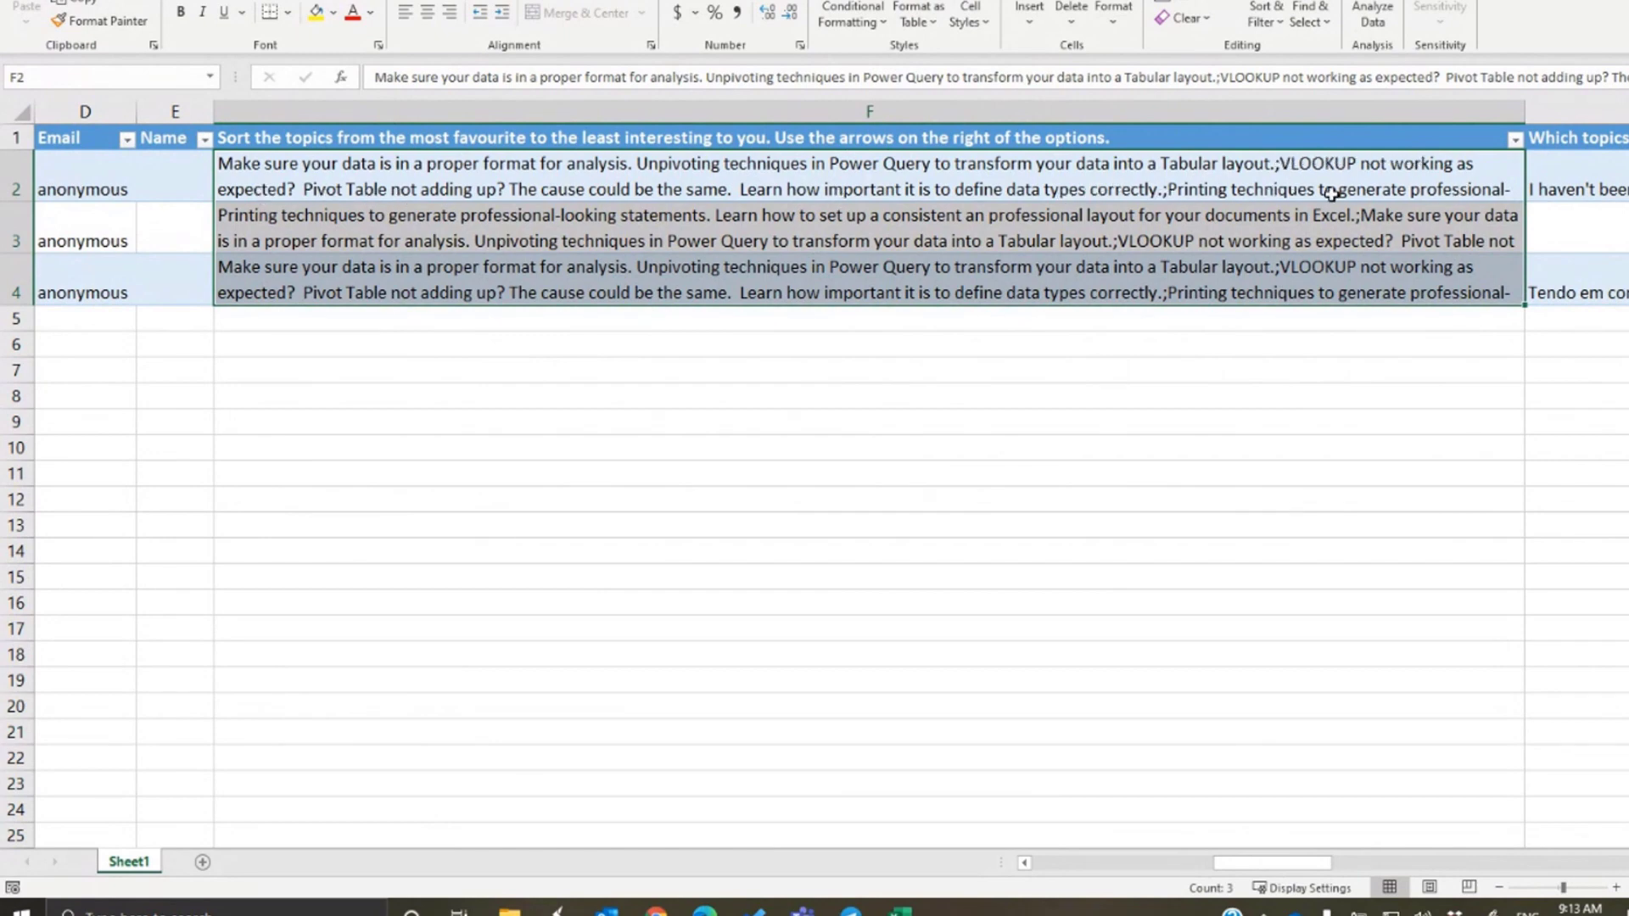
left_click_drag(15, 137, 9, 279)
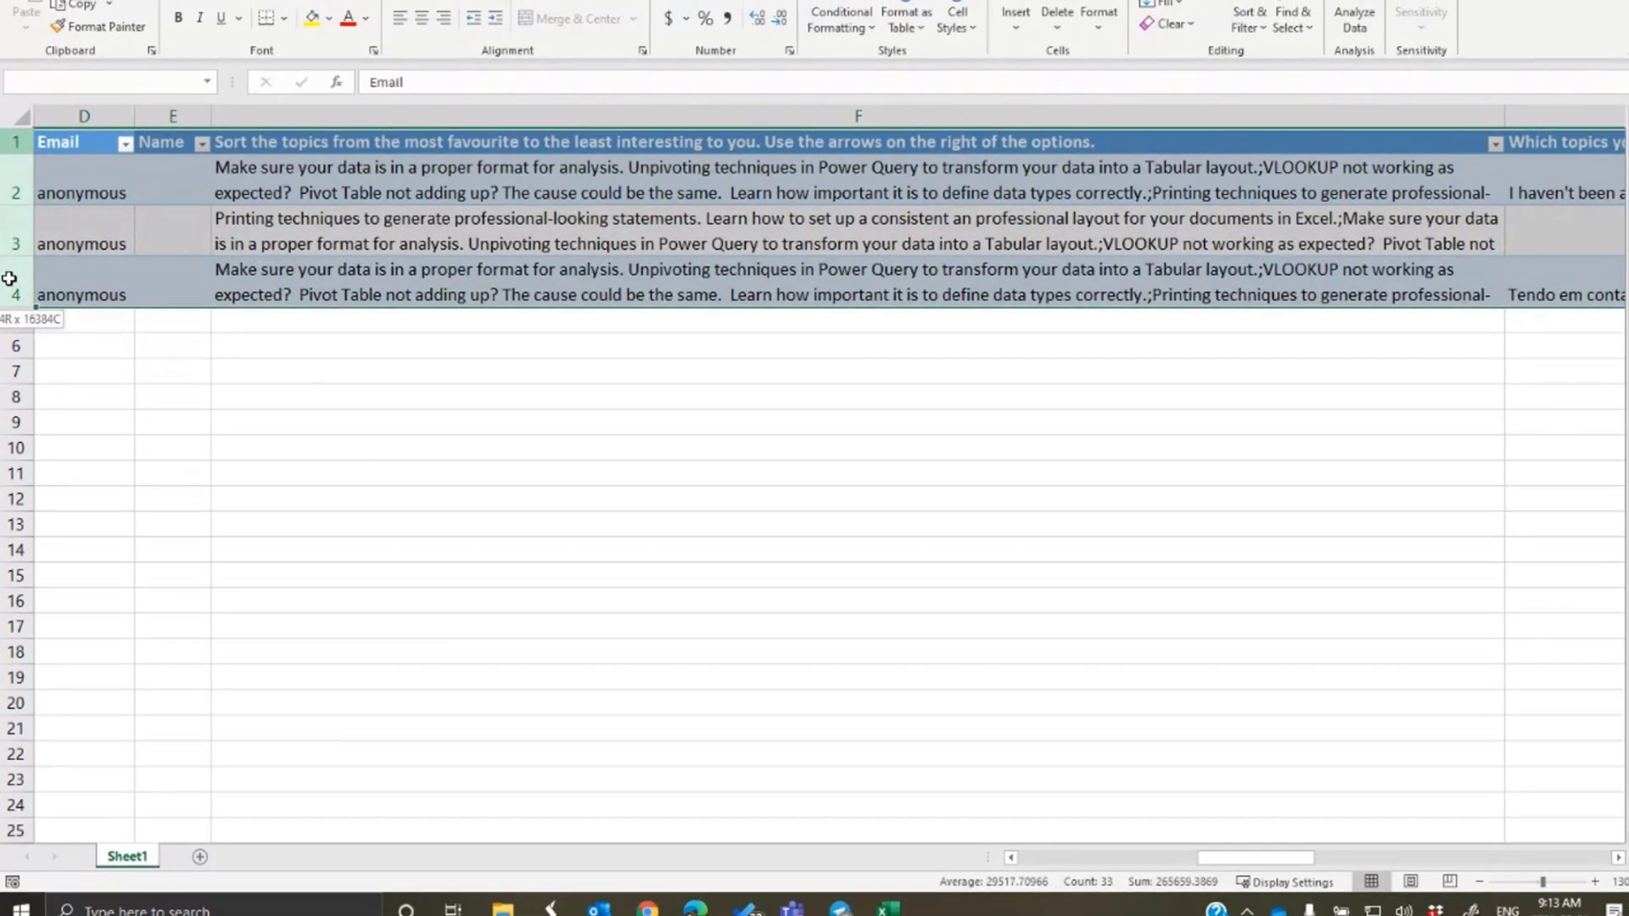
double_click(14, 206)
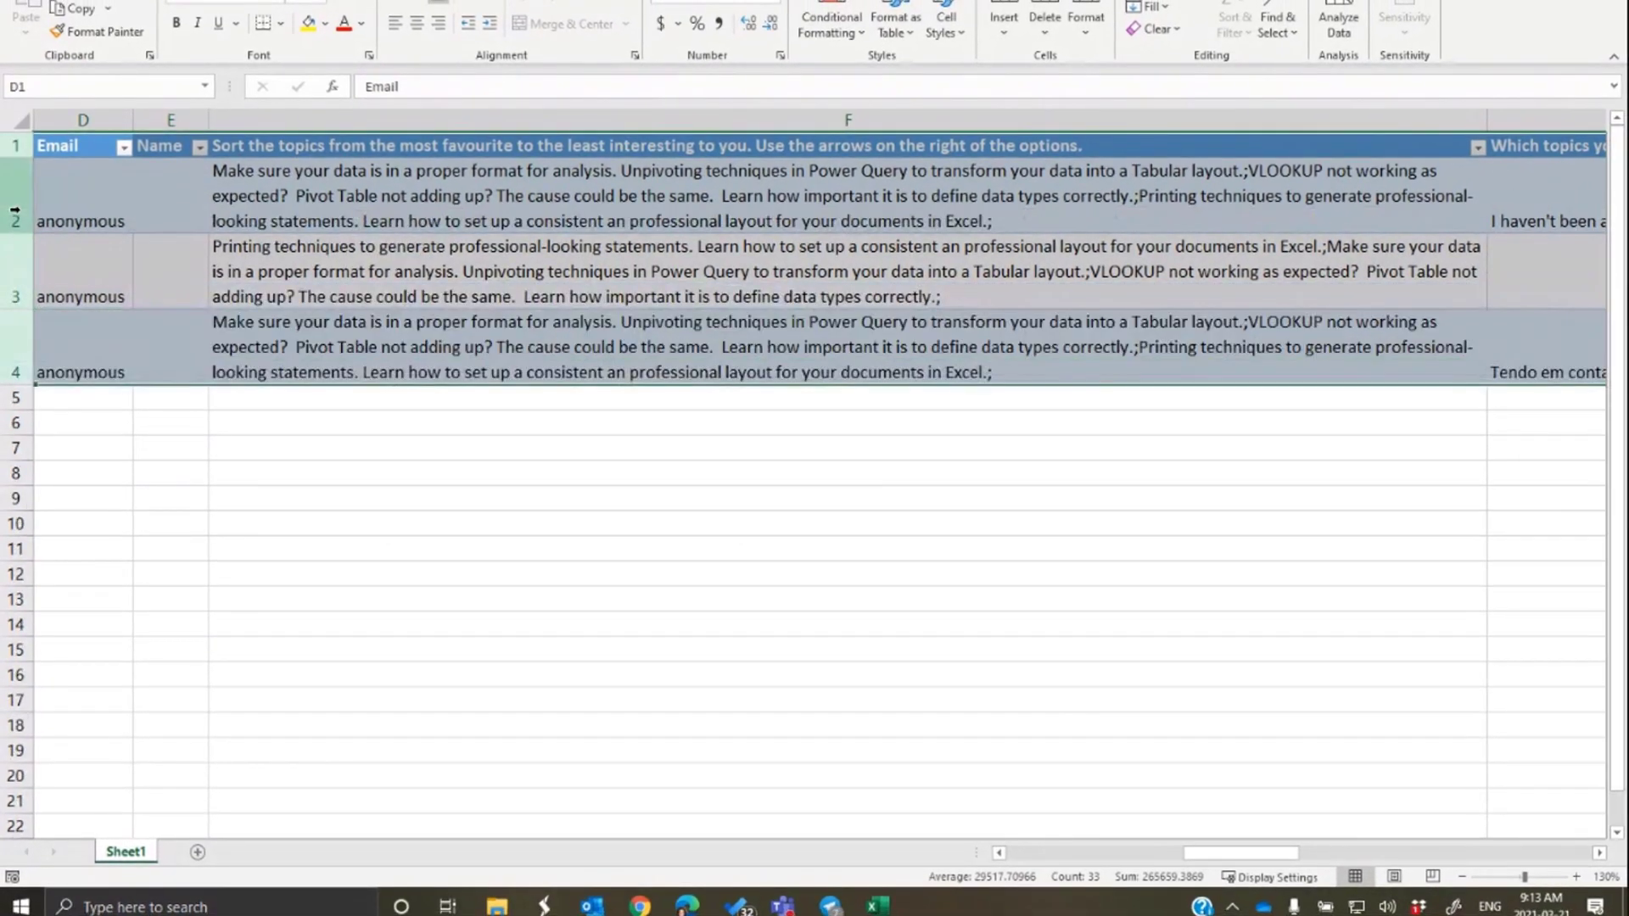
left_click(422, 264)
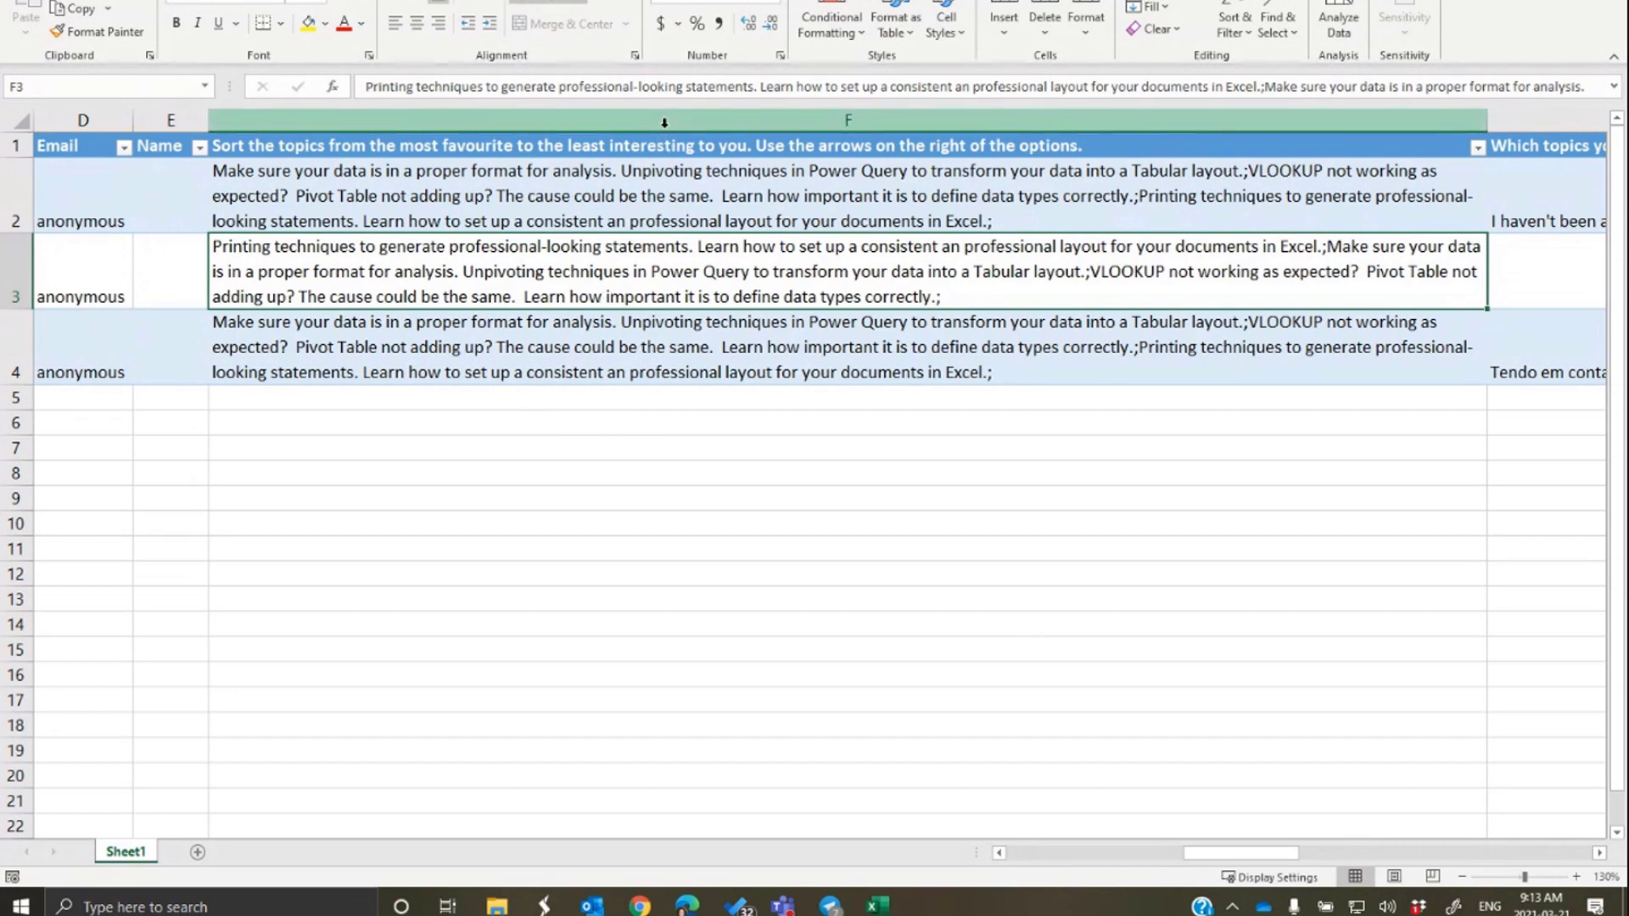
Select the whole topic ranking column F together with the ID column A
left_click(663, 134)
left_click_drag(1201, 852, 1031, 852)
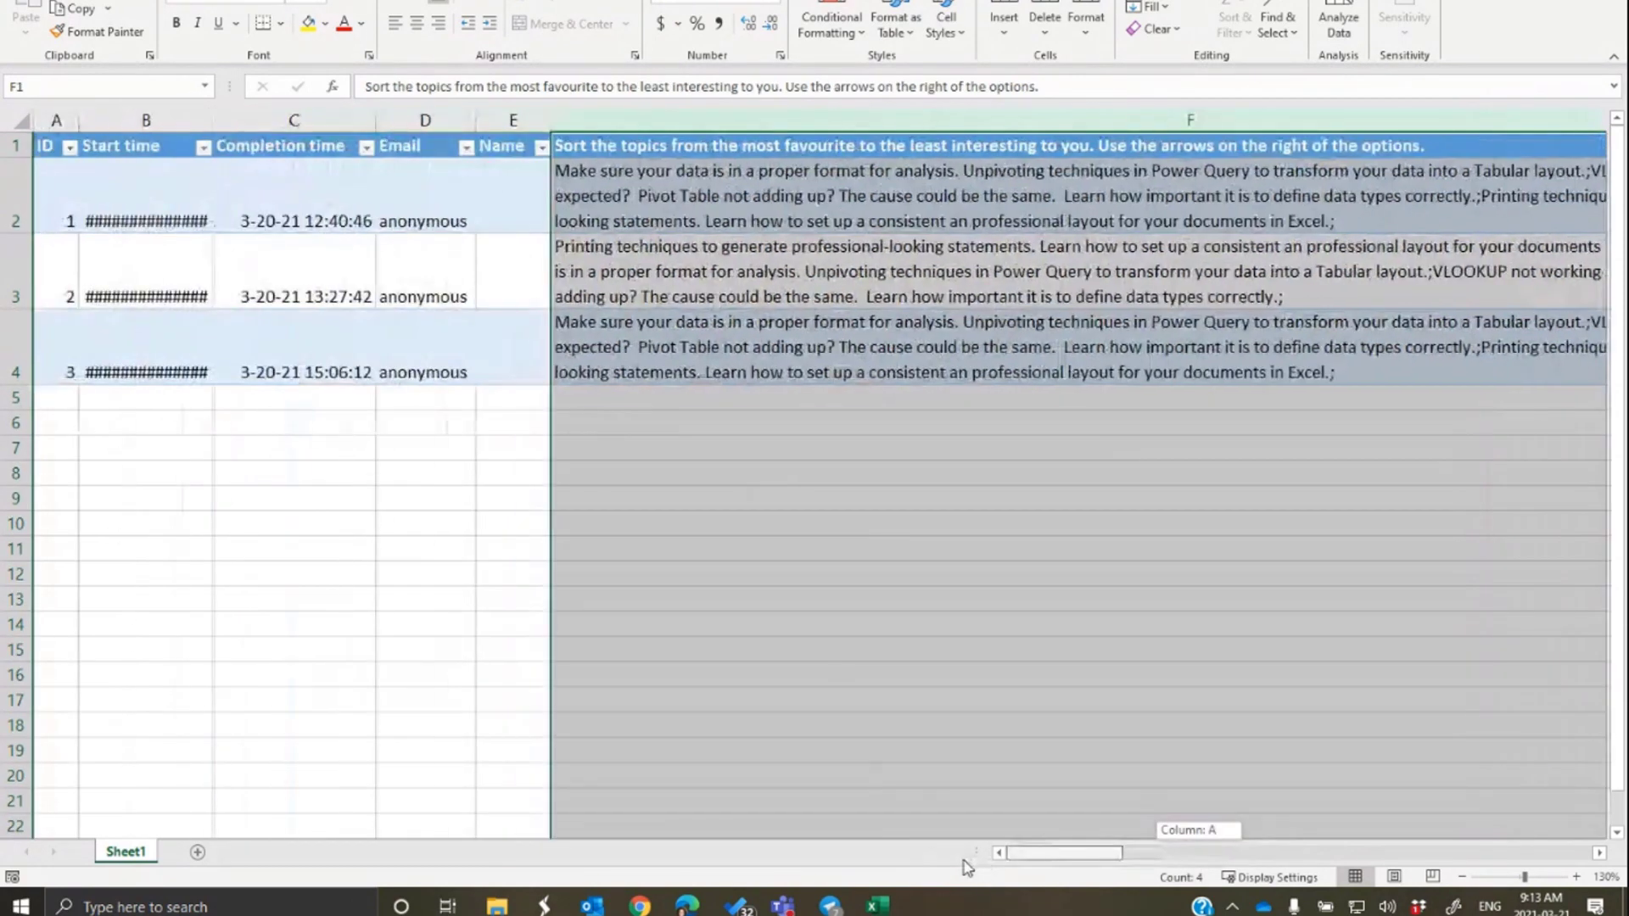
left_click(46, 120, "ctrl")
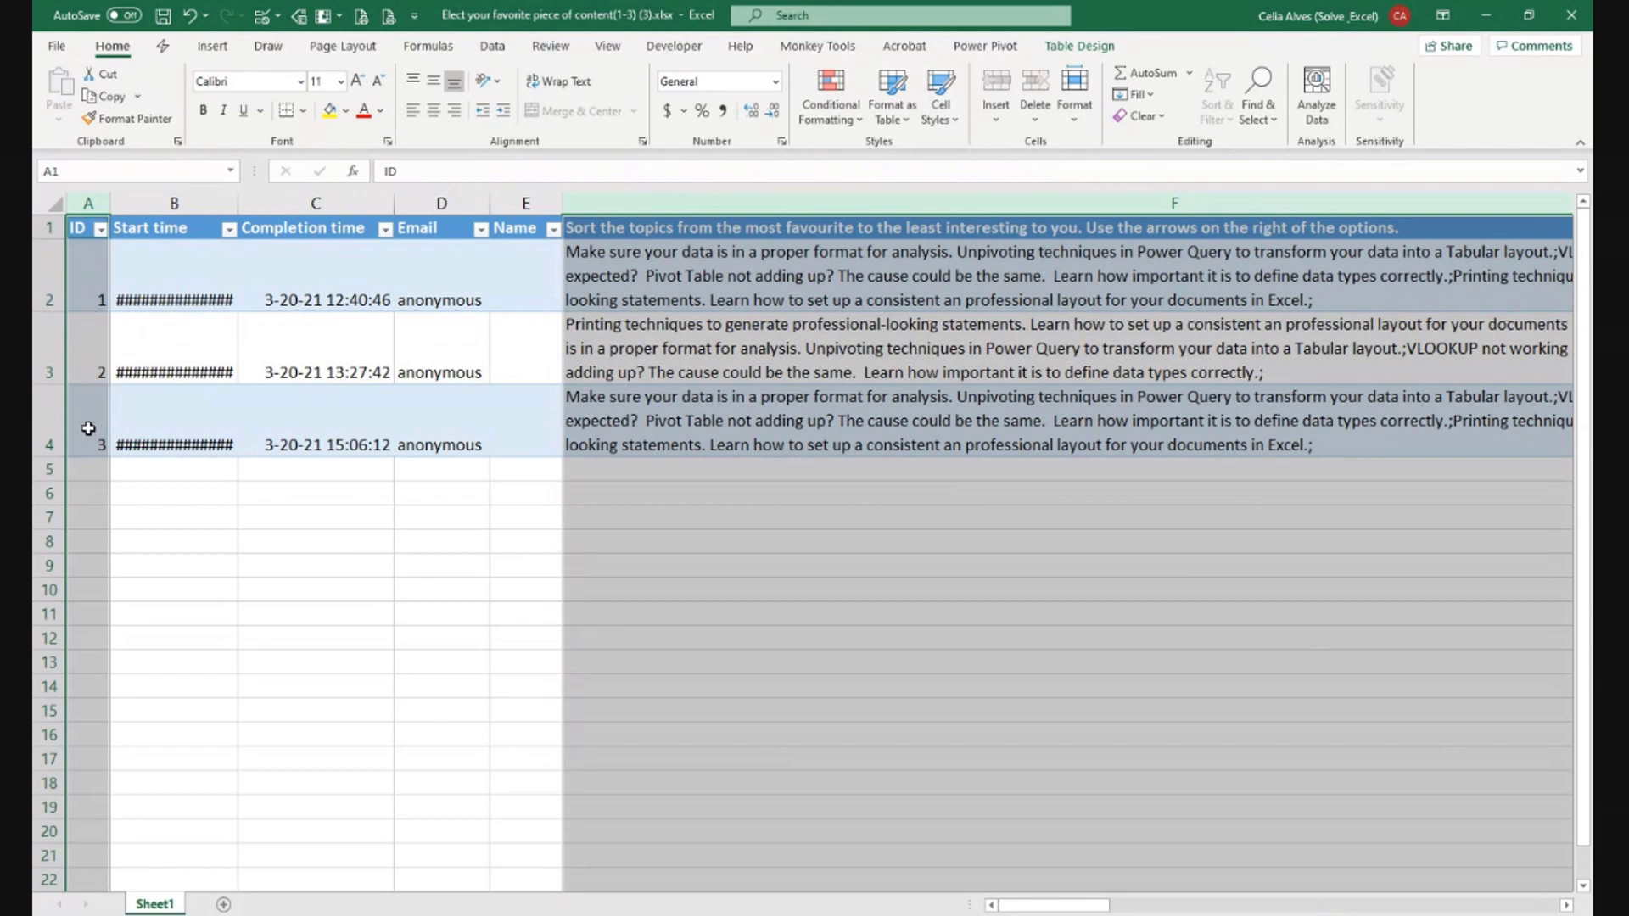
Load the responses table into the Power Query Editor and maximize the editor window
left_click(749, 266)
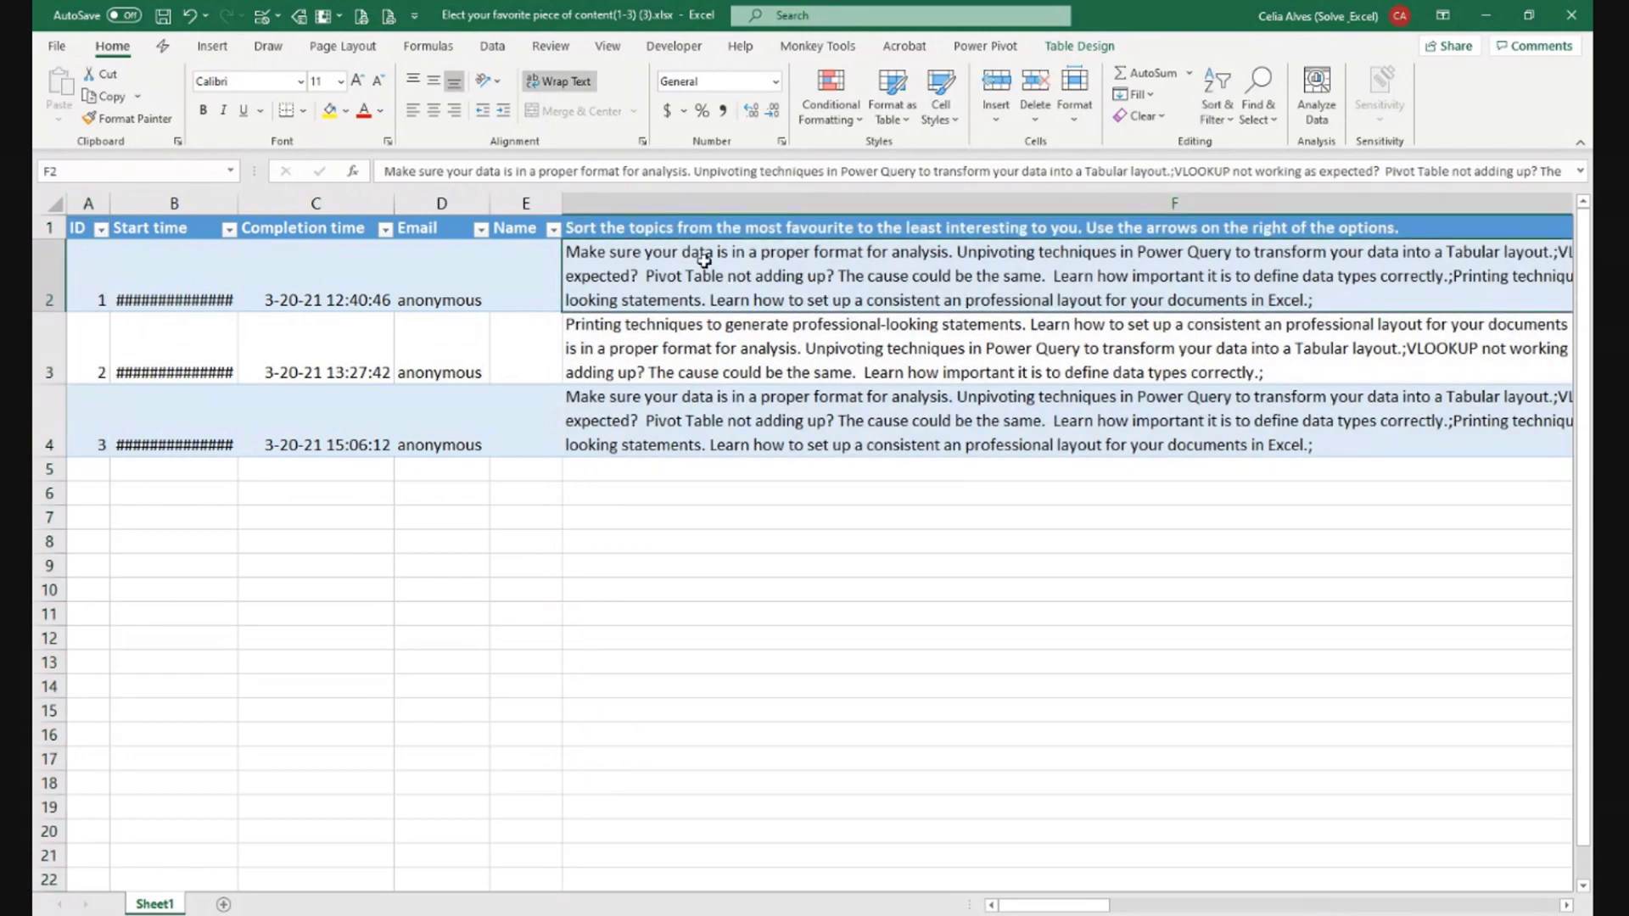
left_click(496, 47)
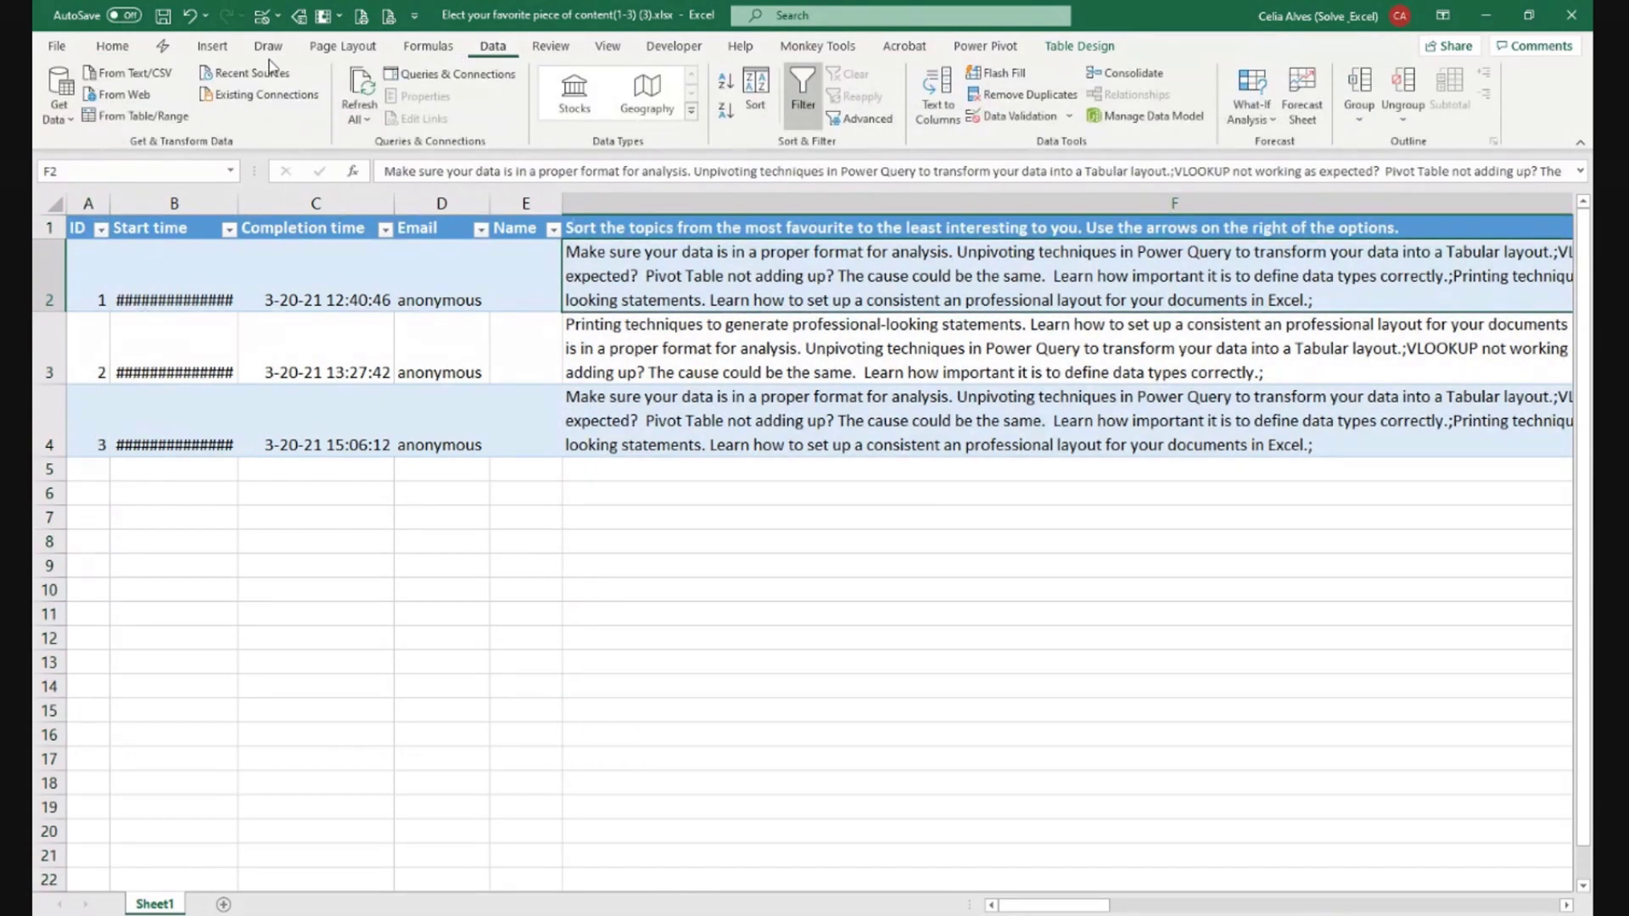
left_click(151, 117)
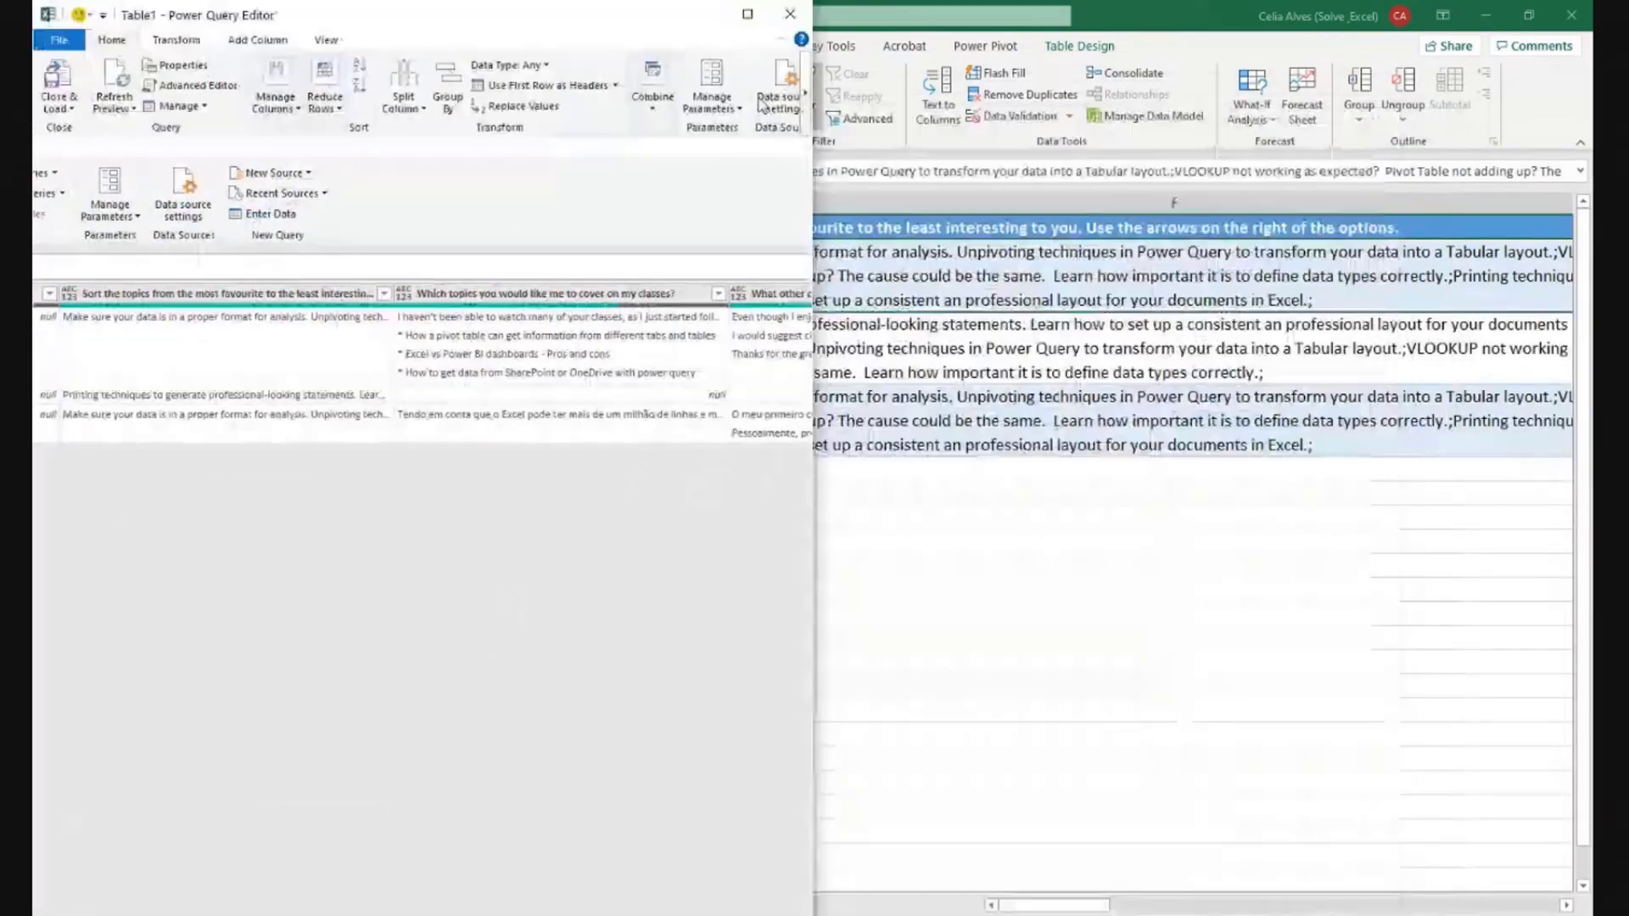
left_click(748, 13)
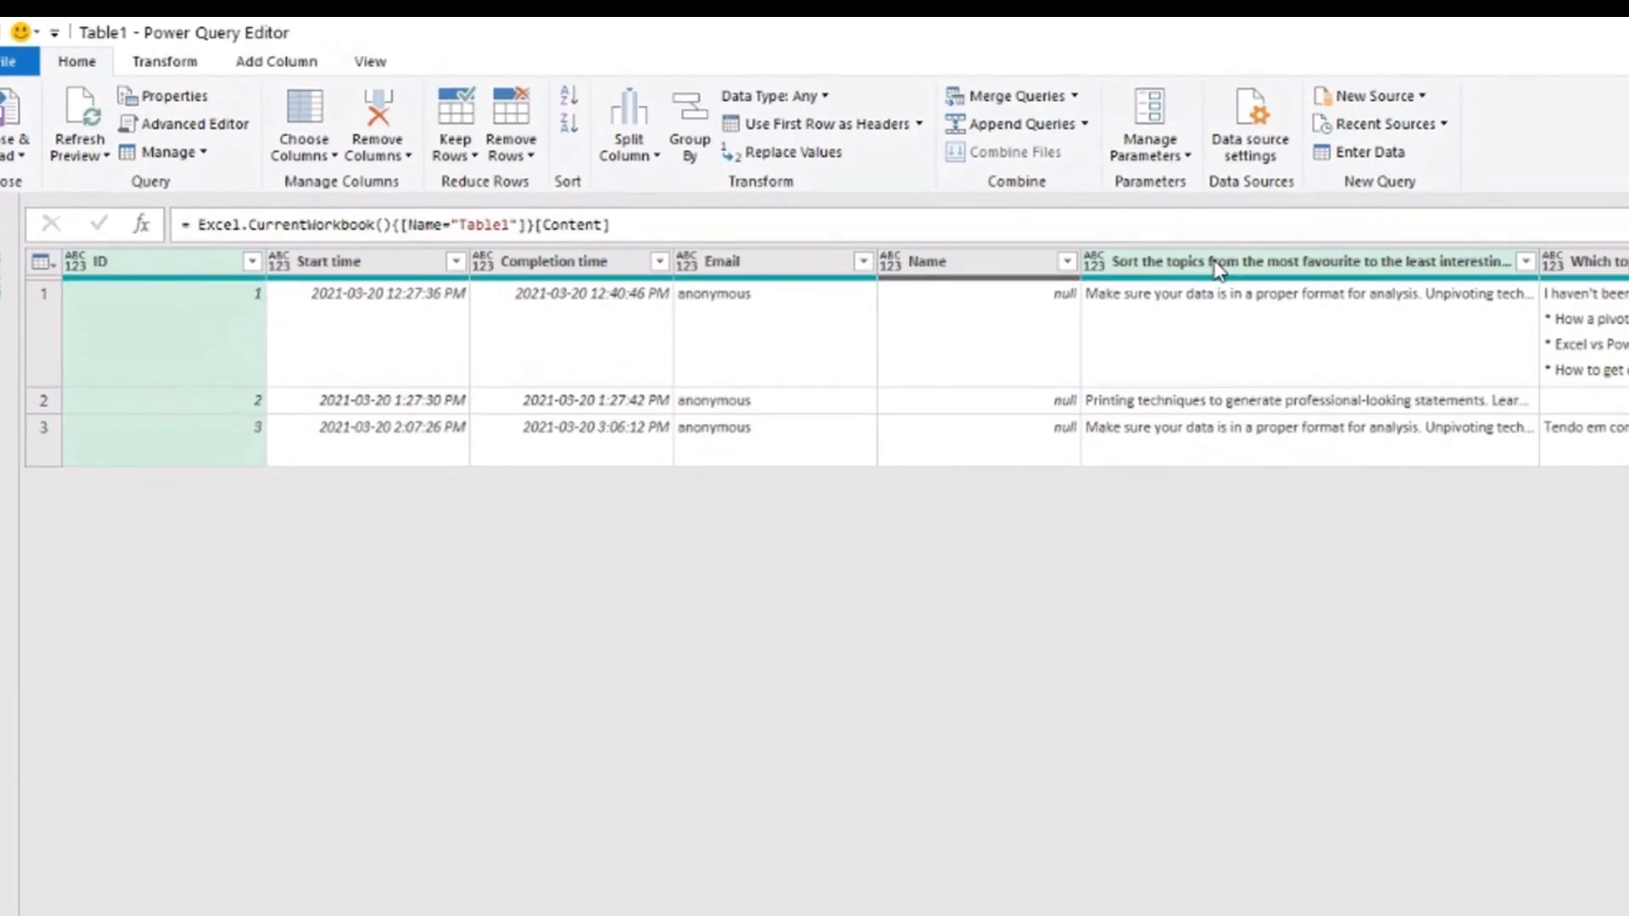
Keep only the ID and topic ranking columns in the query and remove all other columns
left_click(1218, 268, "ctrl")
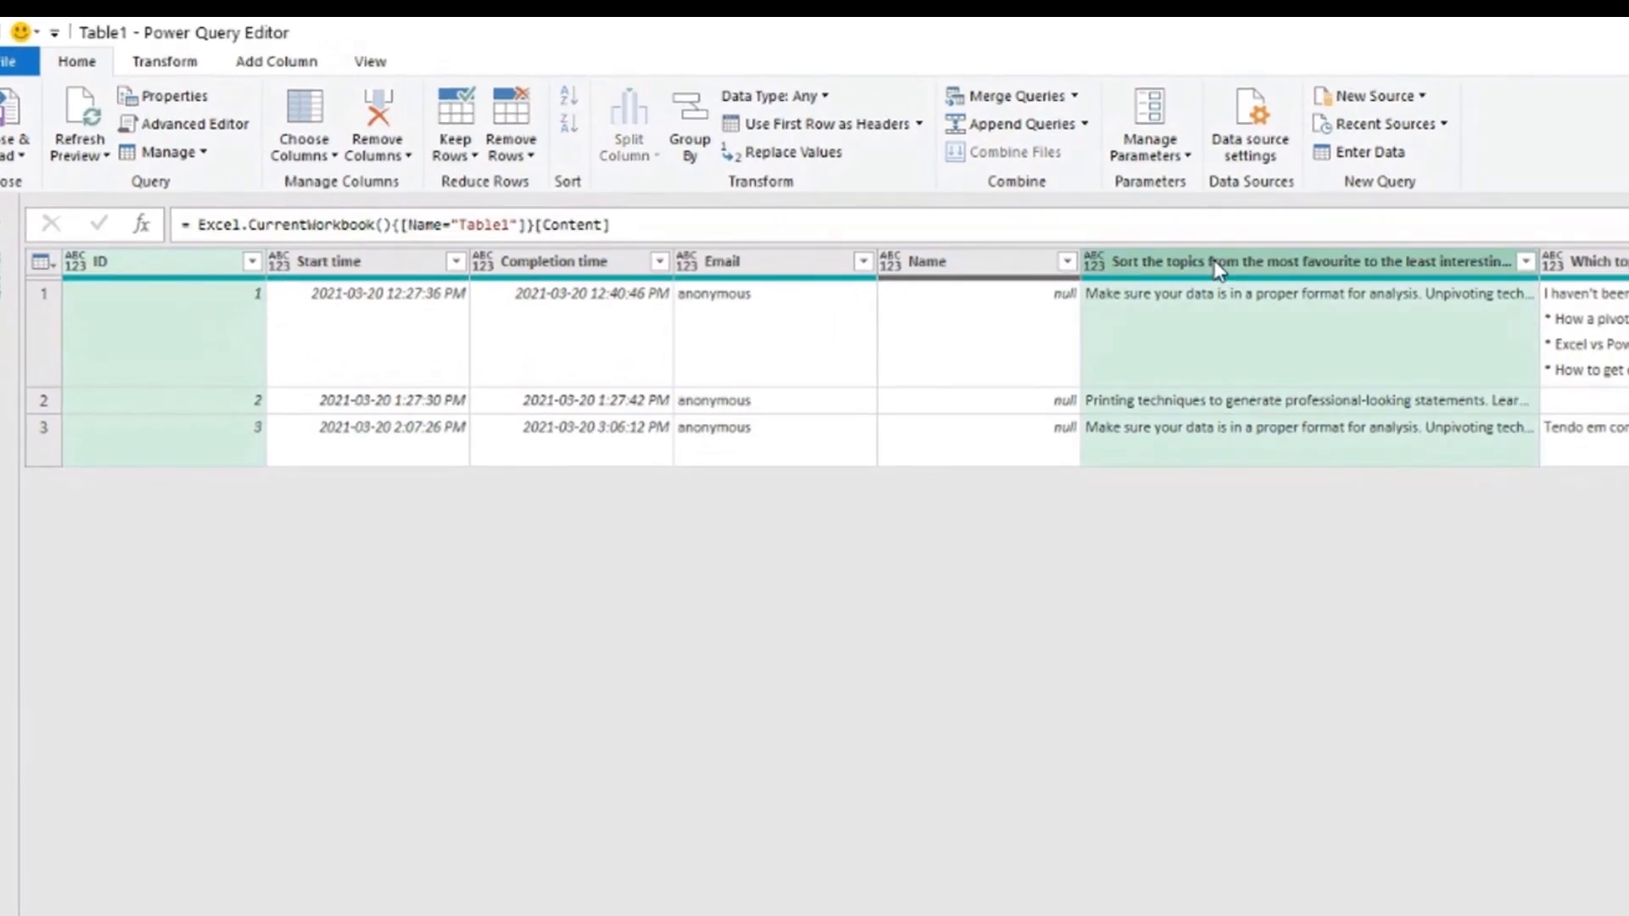
right_click(1220, 270)
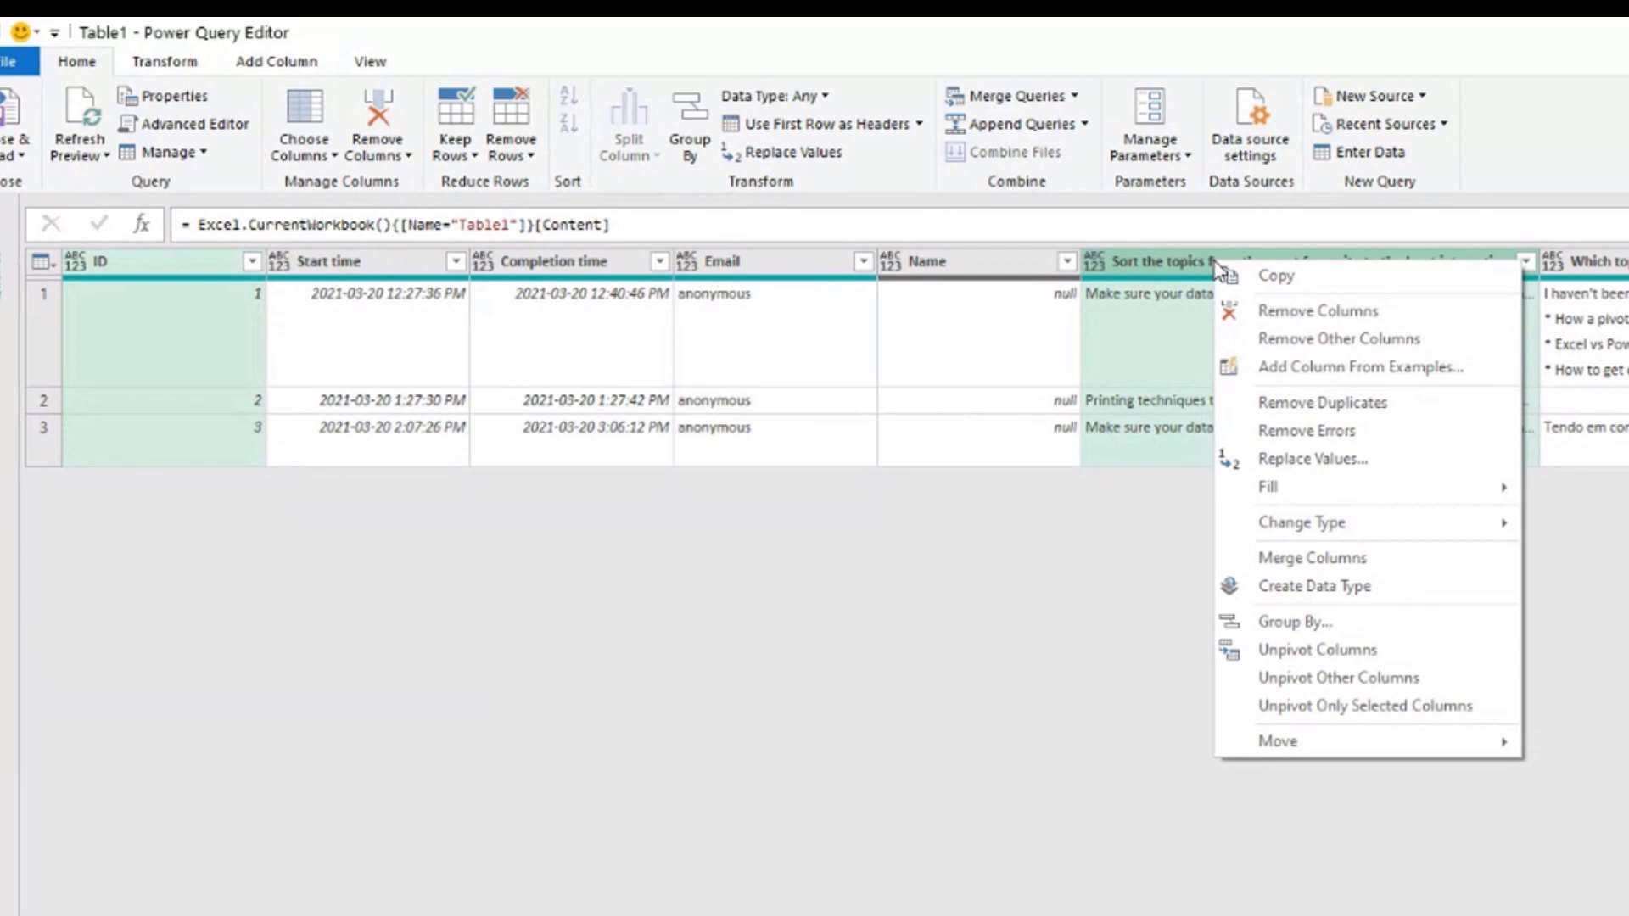
left_click(1361, 340)
Widen the topic ranking column to fit its full header, and preview the first response's text
left_click(414, 259)
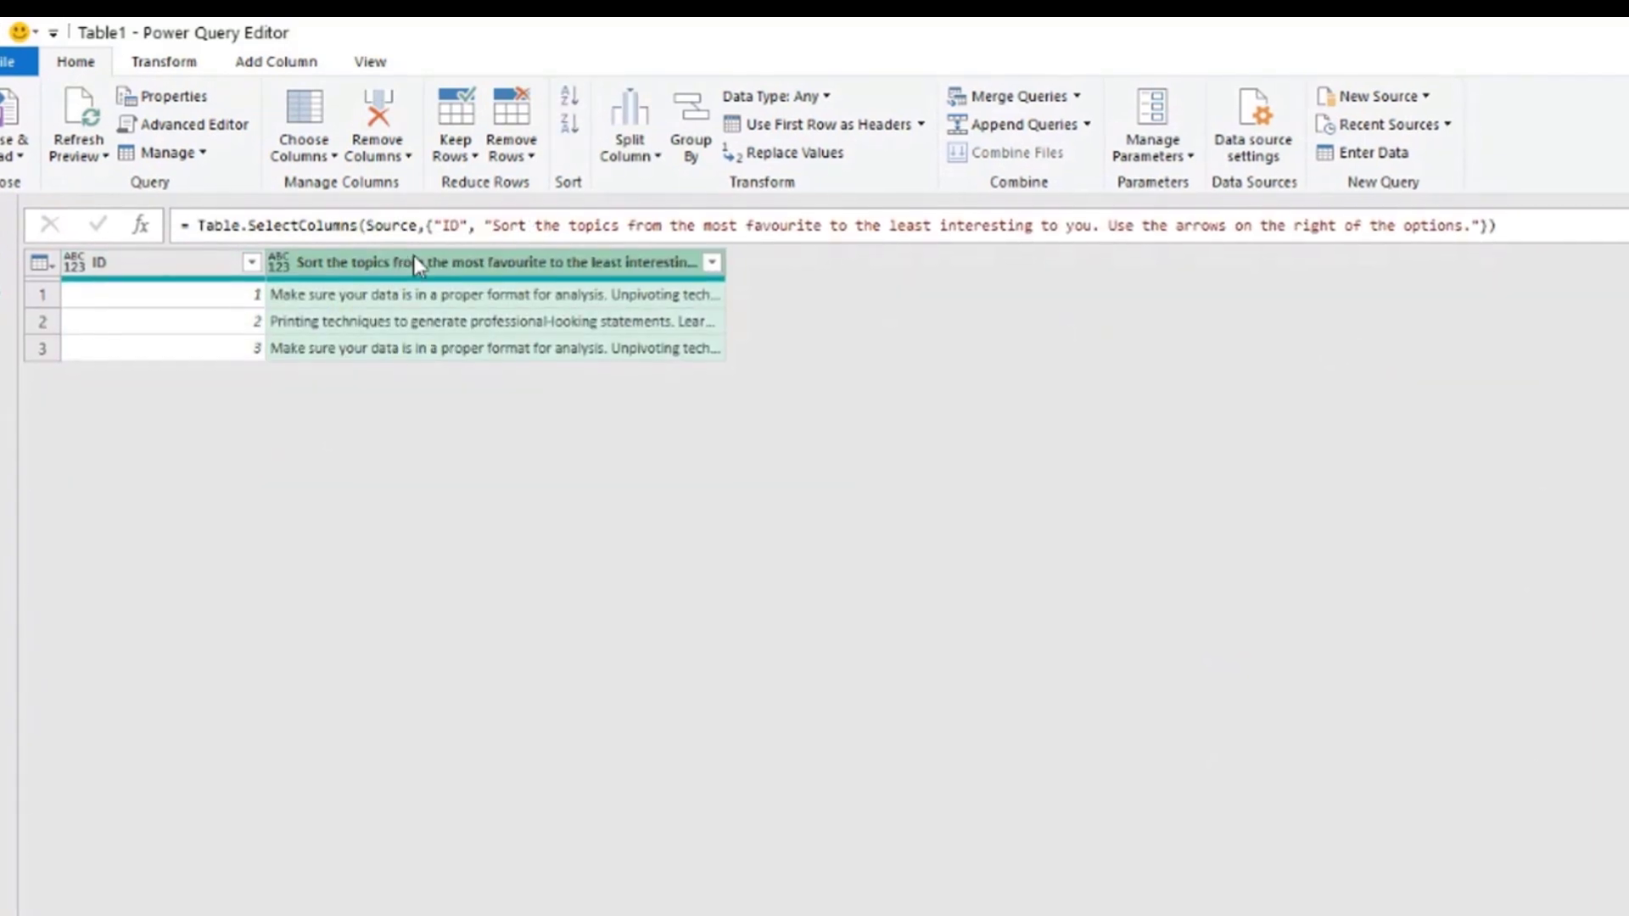
left_click_drag(732, 274, 1411, 273)
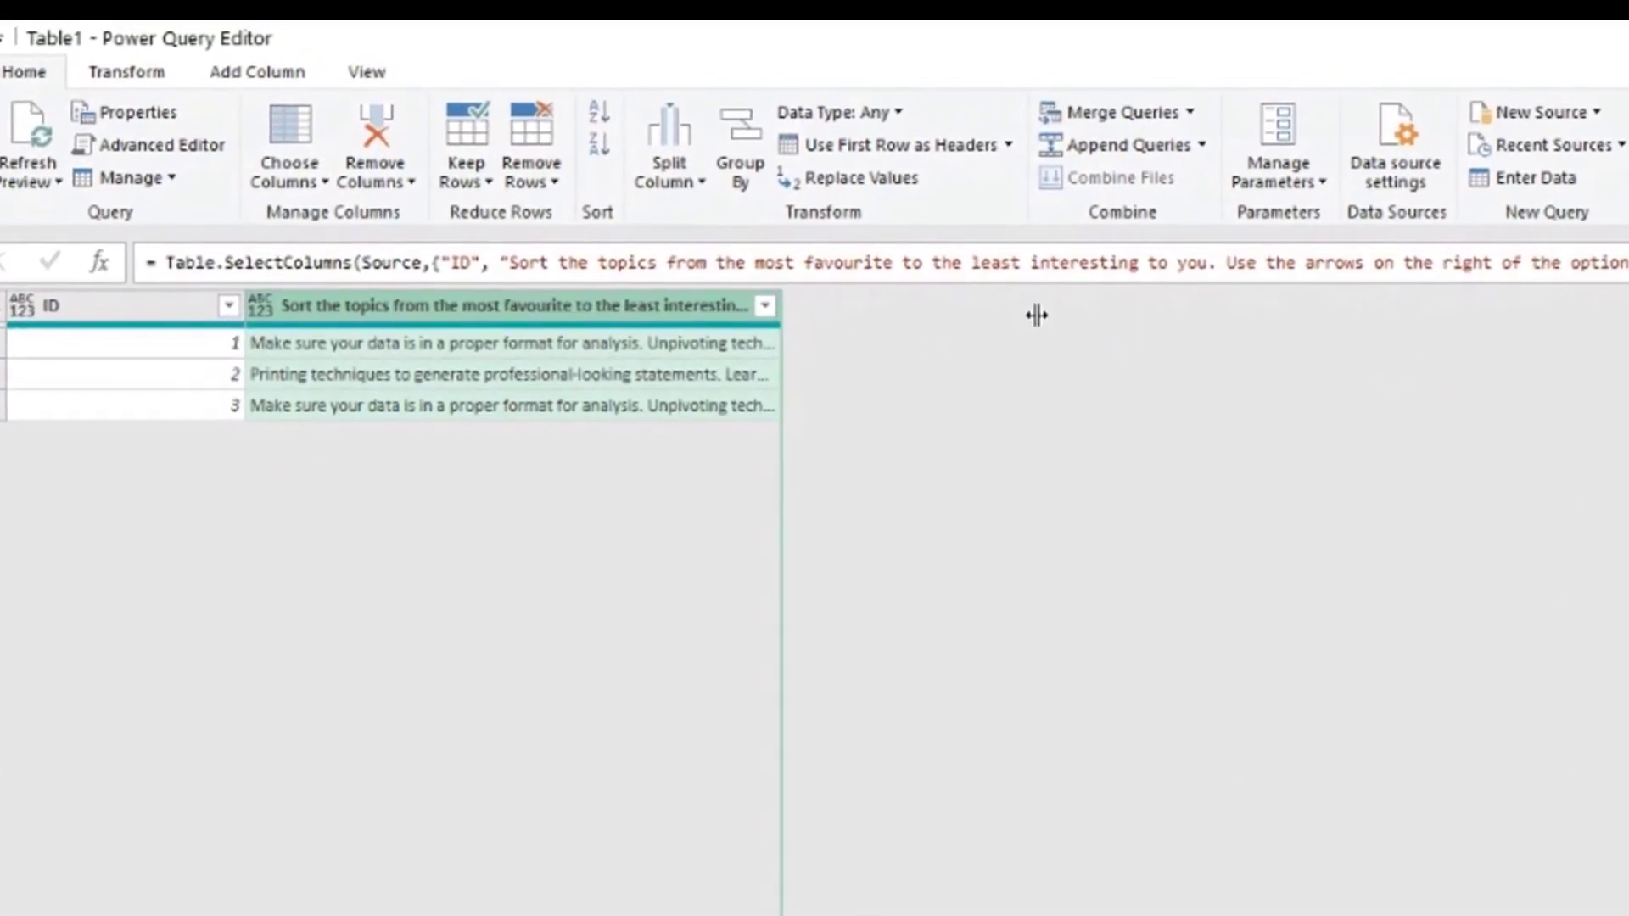
left_click_drag(1616, 331, 1619, 331)
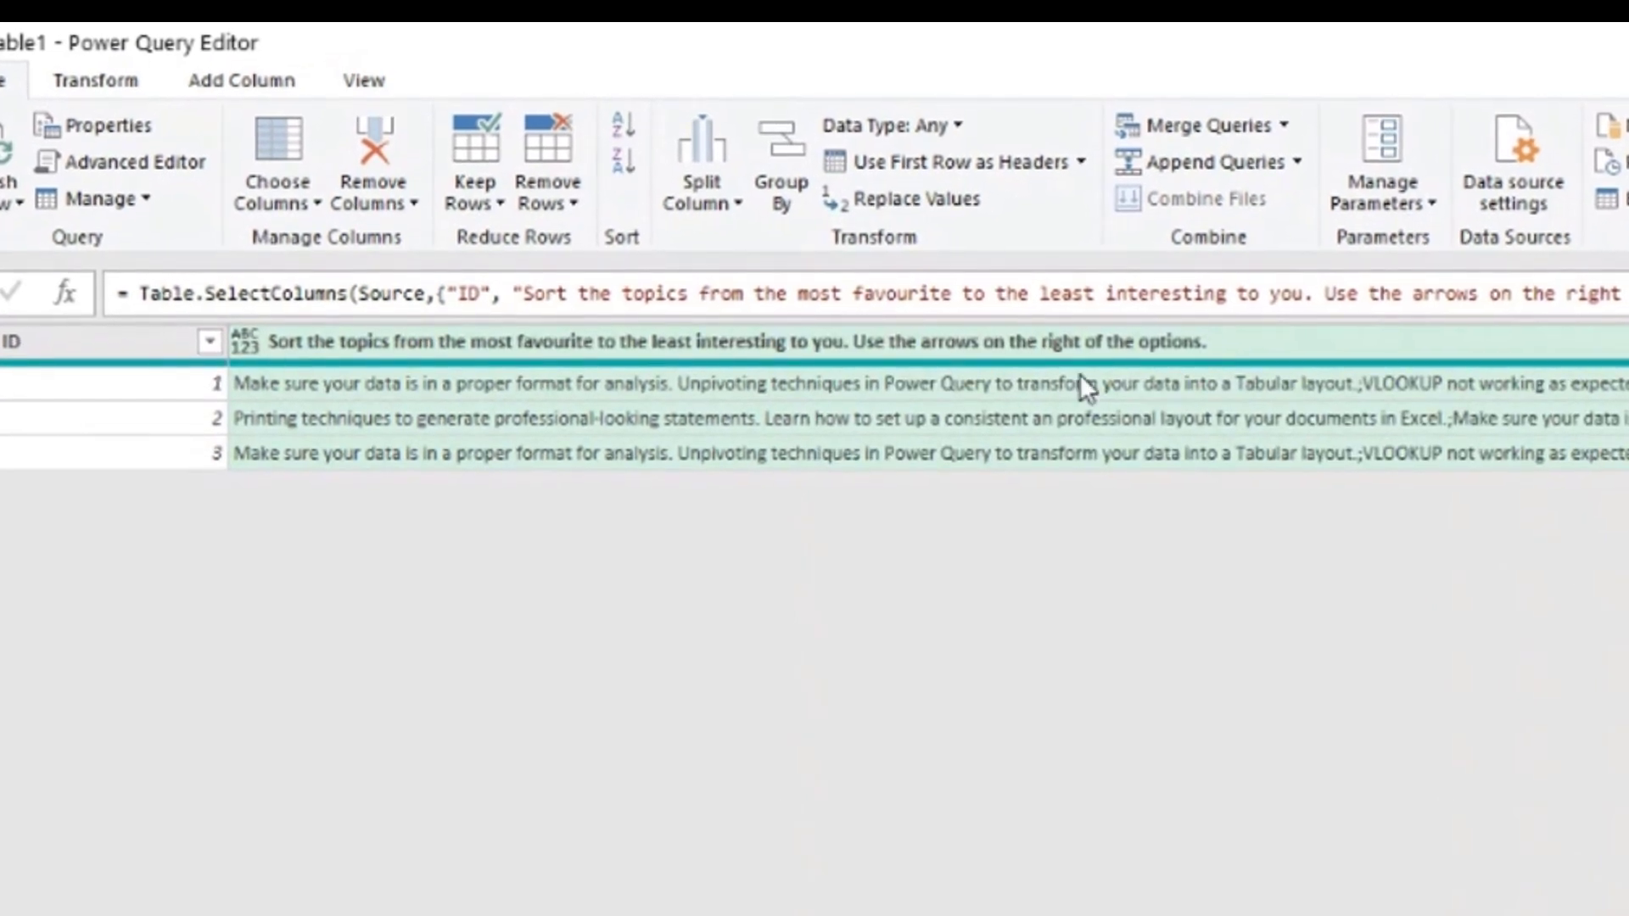
left_click(567, 384)
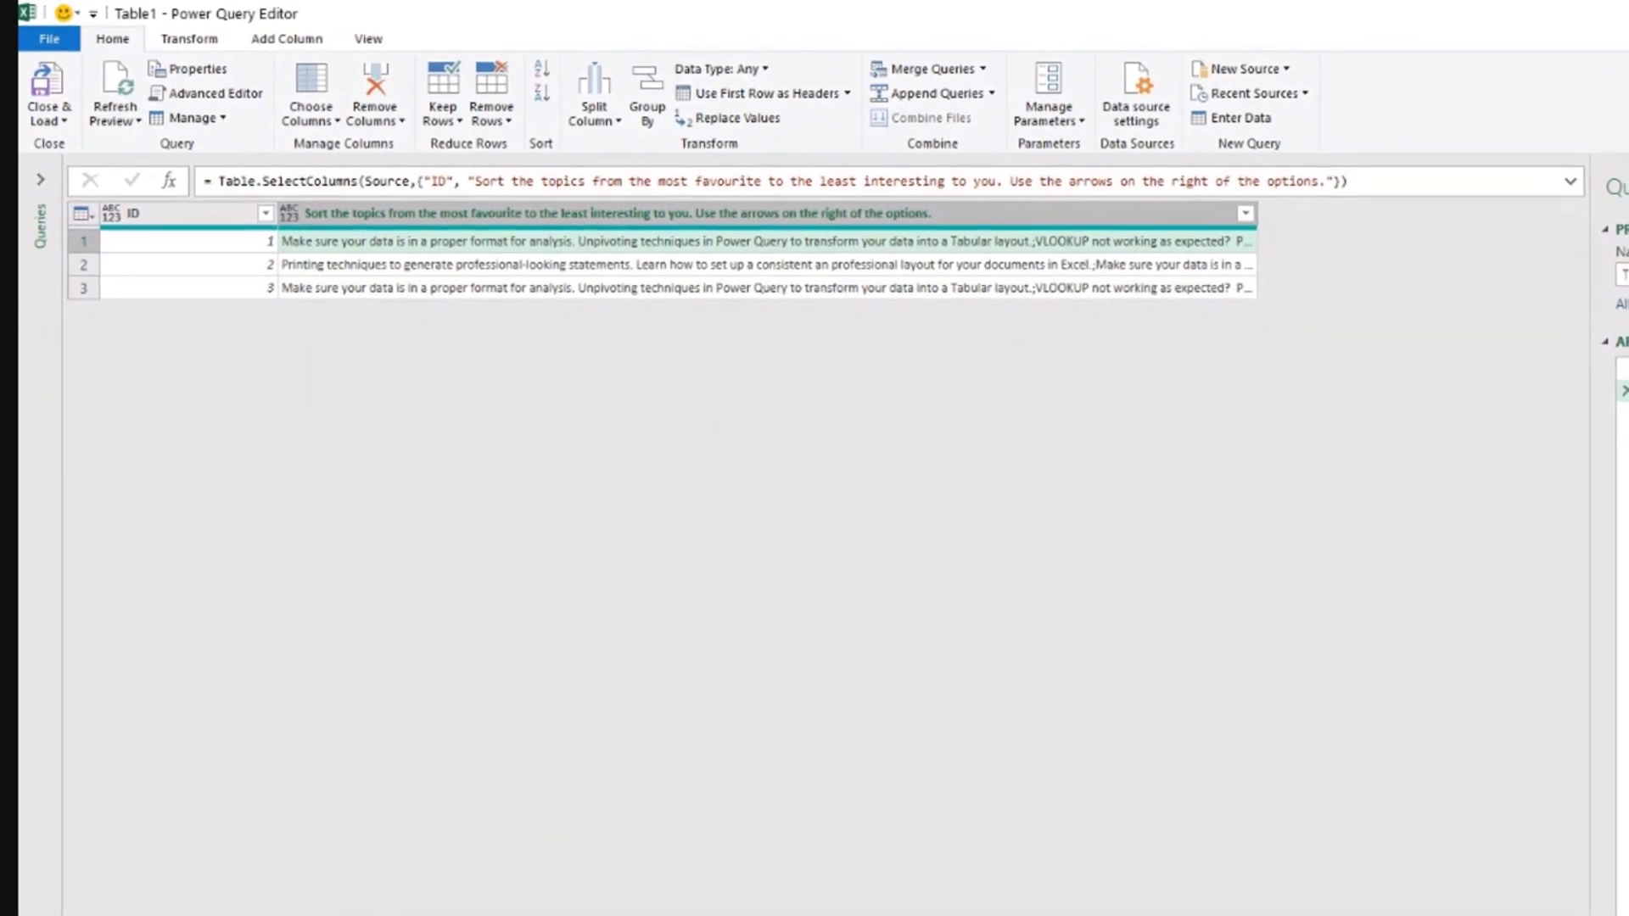
Split the topic ranking column by the semicolon delimiter at each occurrence, into rows
left_click(645, 213)
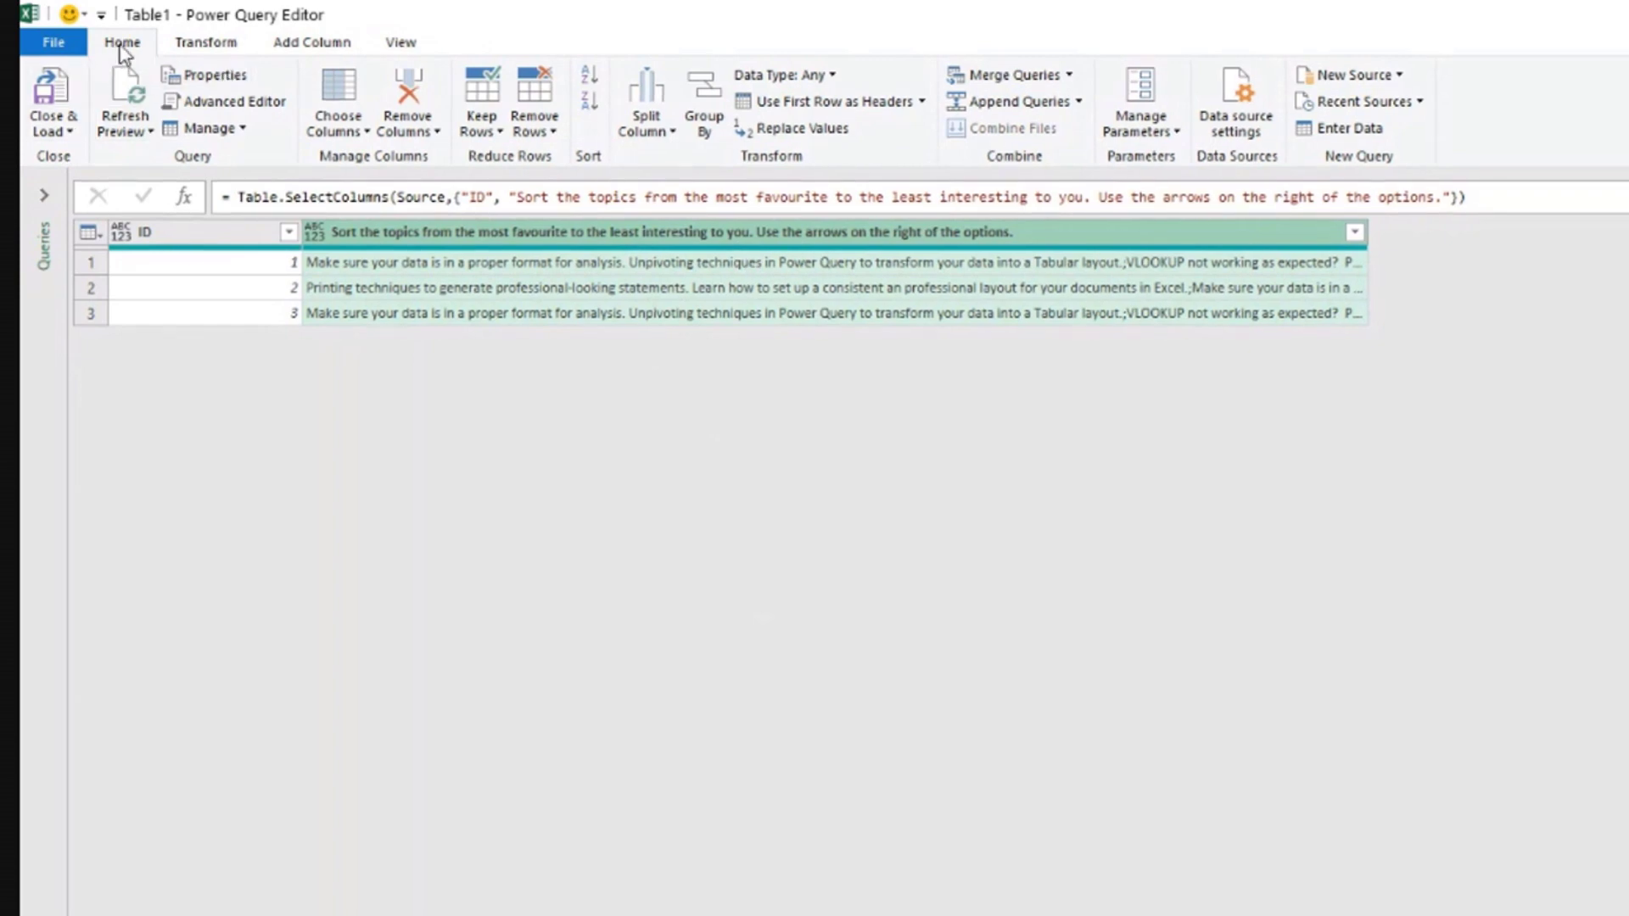
left_click(643, 123)
left_click(588, 158)
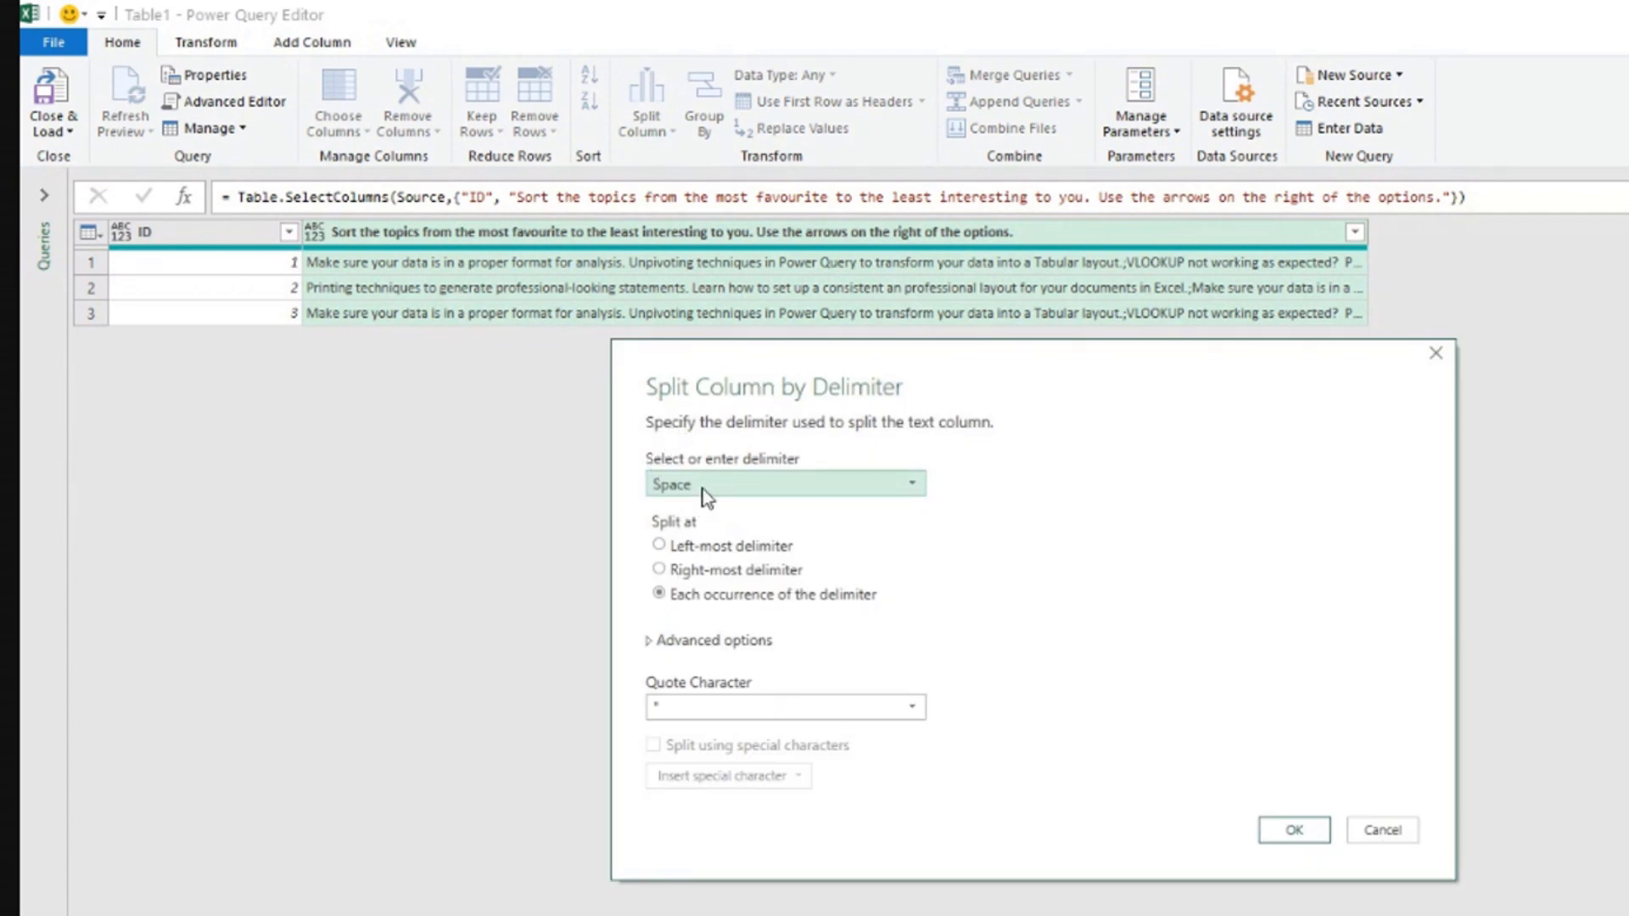
left_click(696, 487)
left_click(687, 586)
left_click(651, 642)
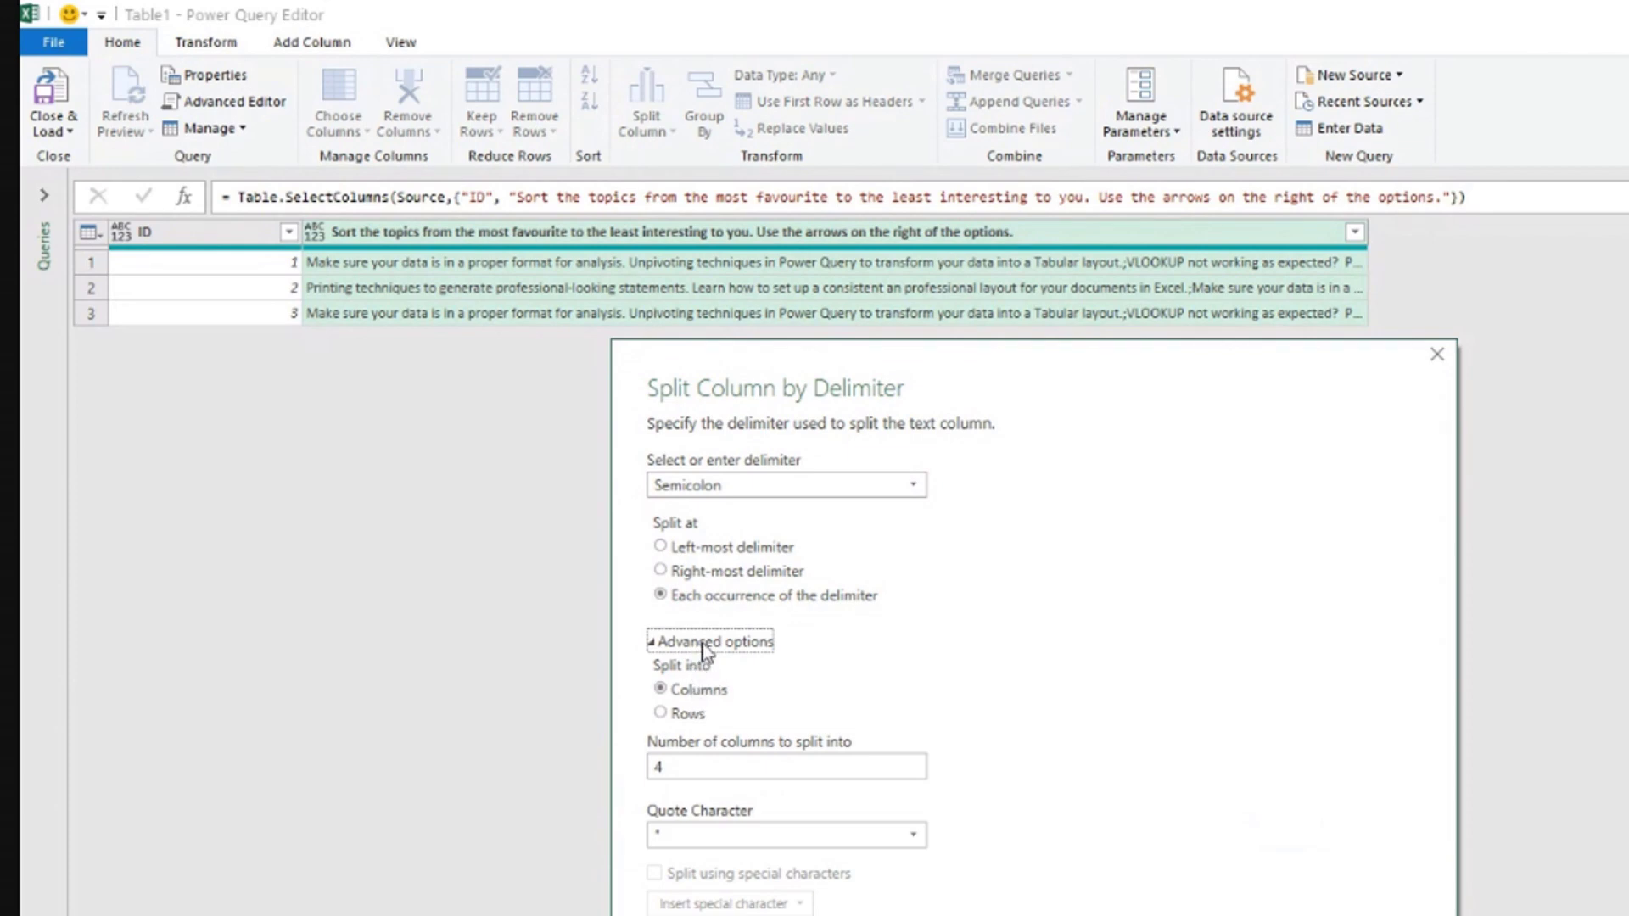
left_click(667, 718)
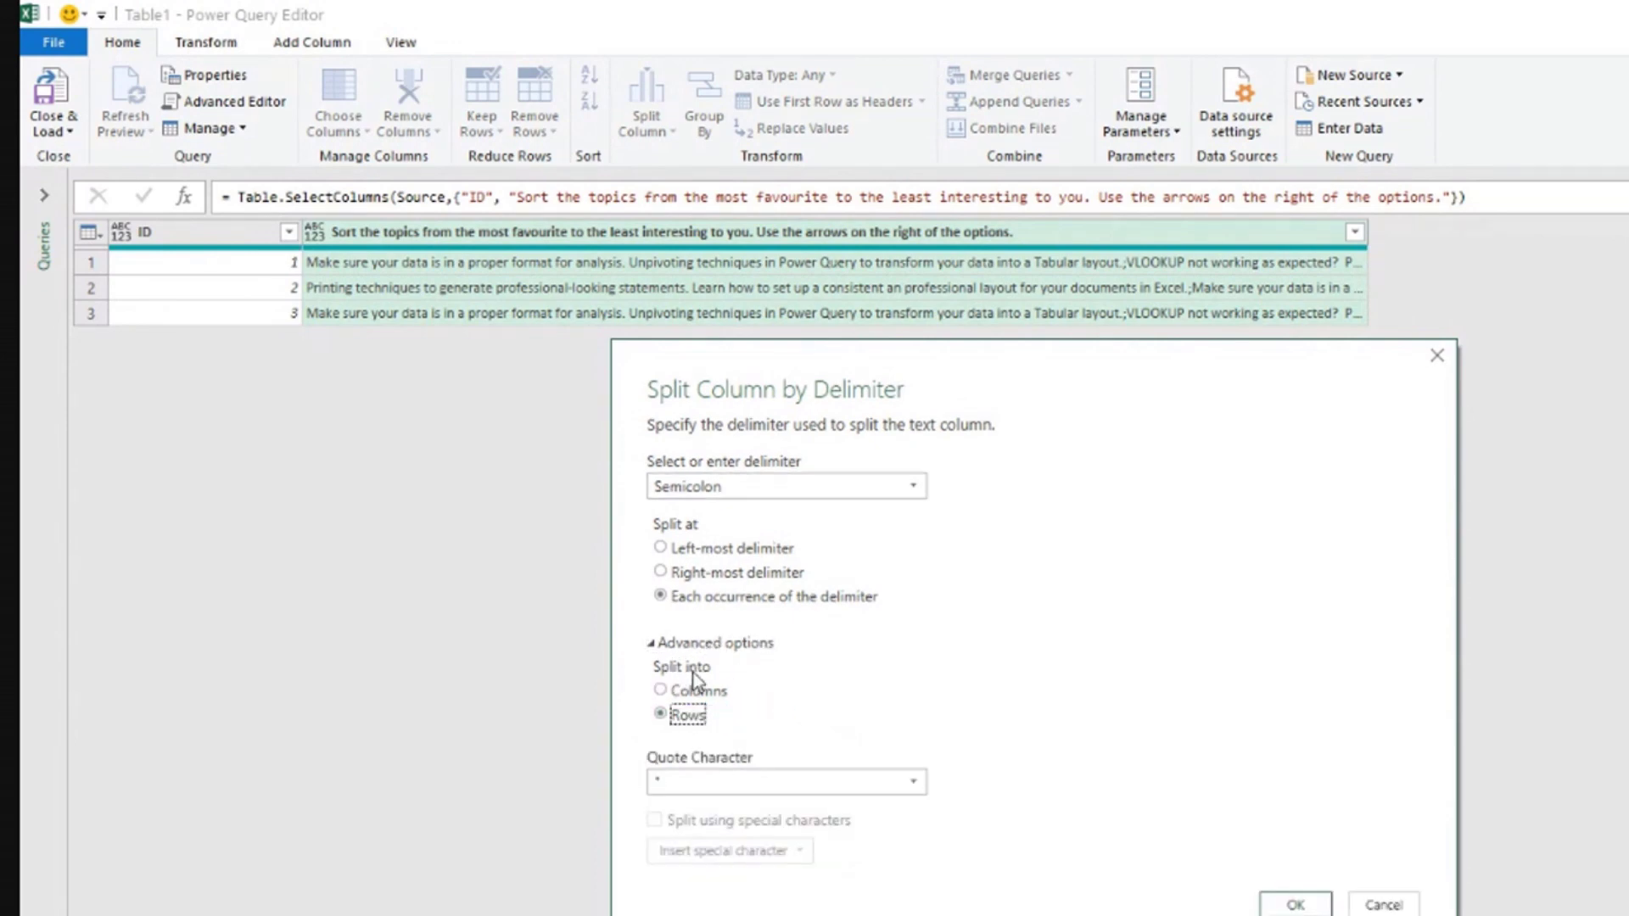
left_click(1295, 905)
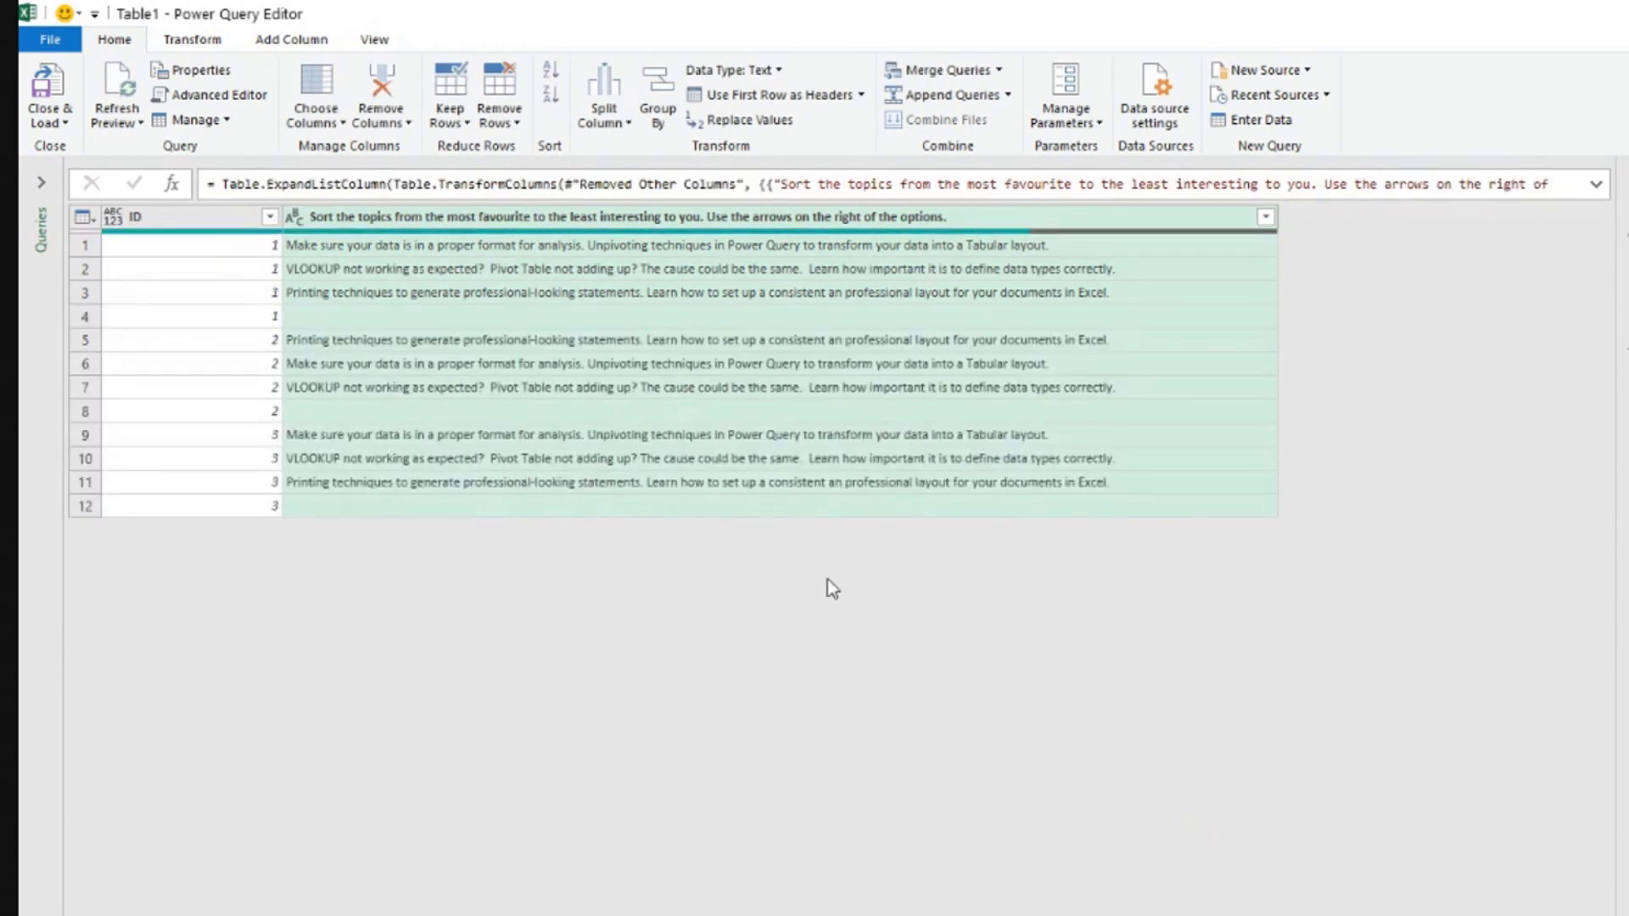
Examine the blank rows left by the split, and the end of the first response's text in the Removed Other Columns step
left_click(384, 317)
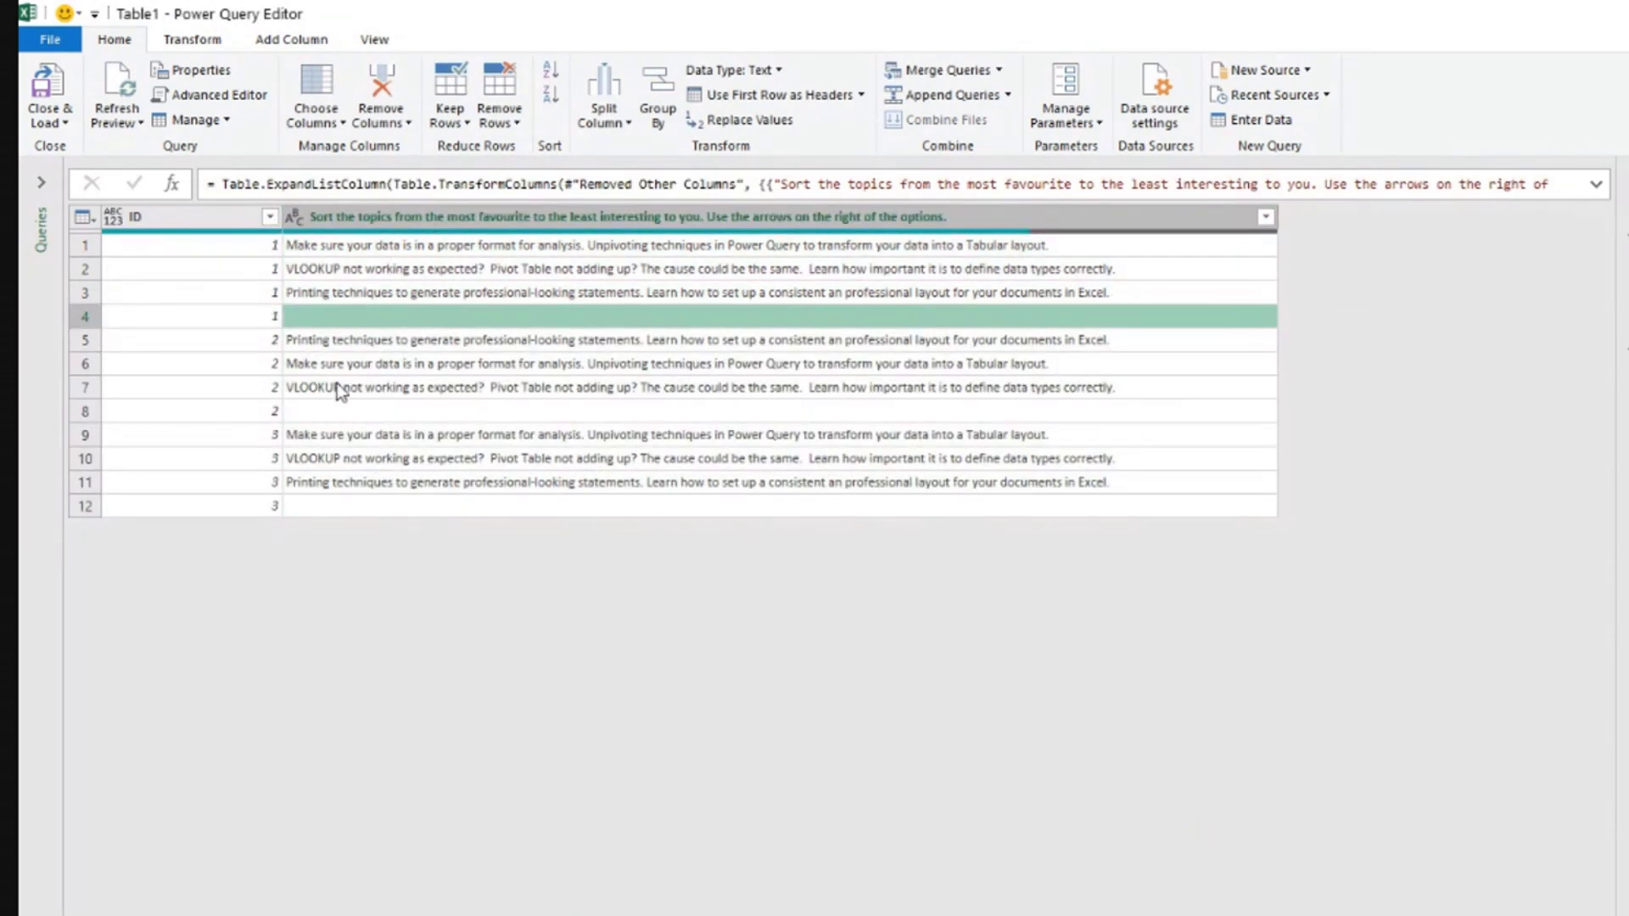
left_click(344, 413)
left_click(346, 486)
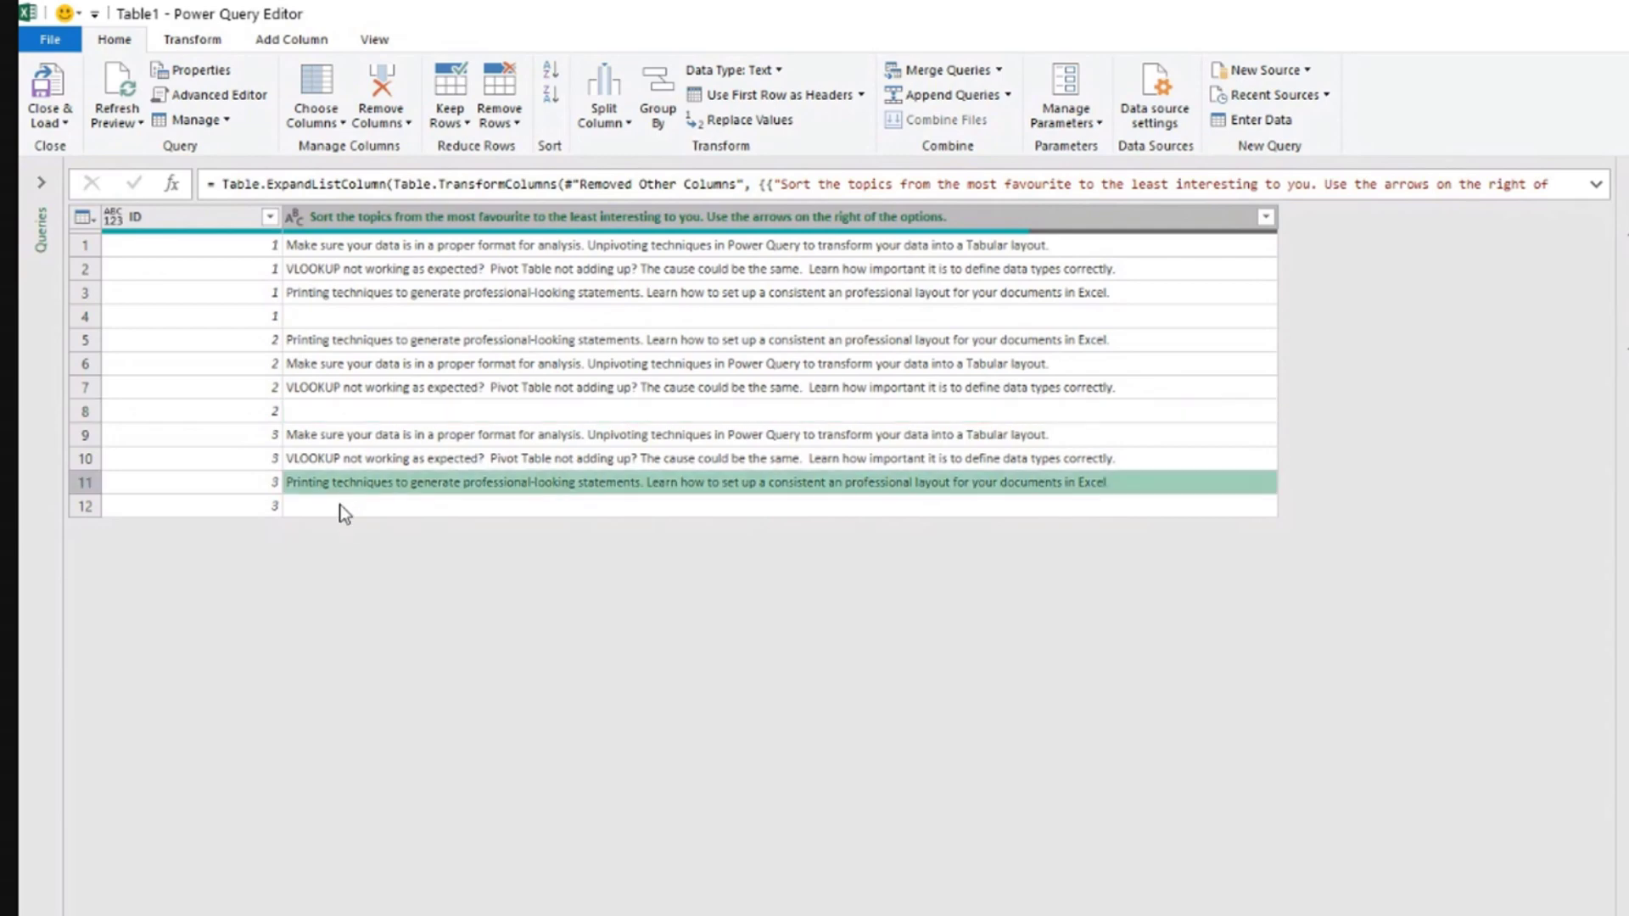
left_click(343, 506)
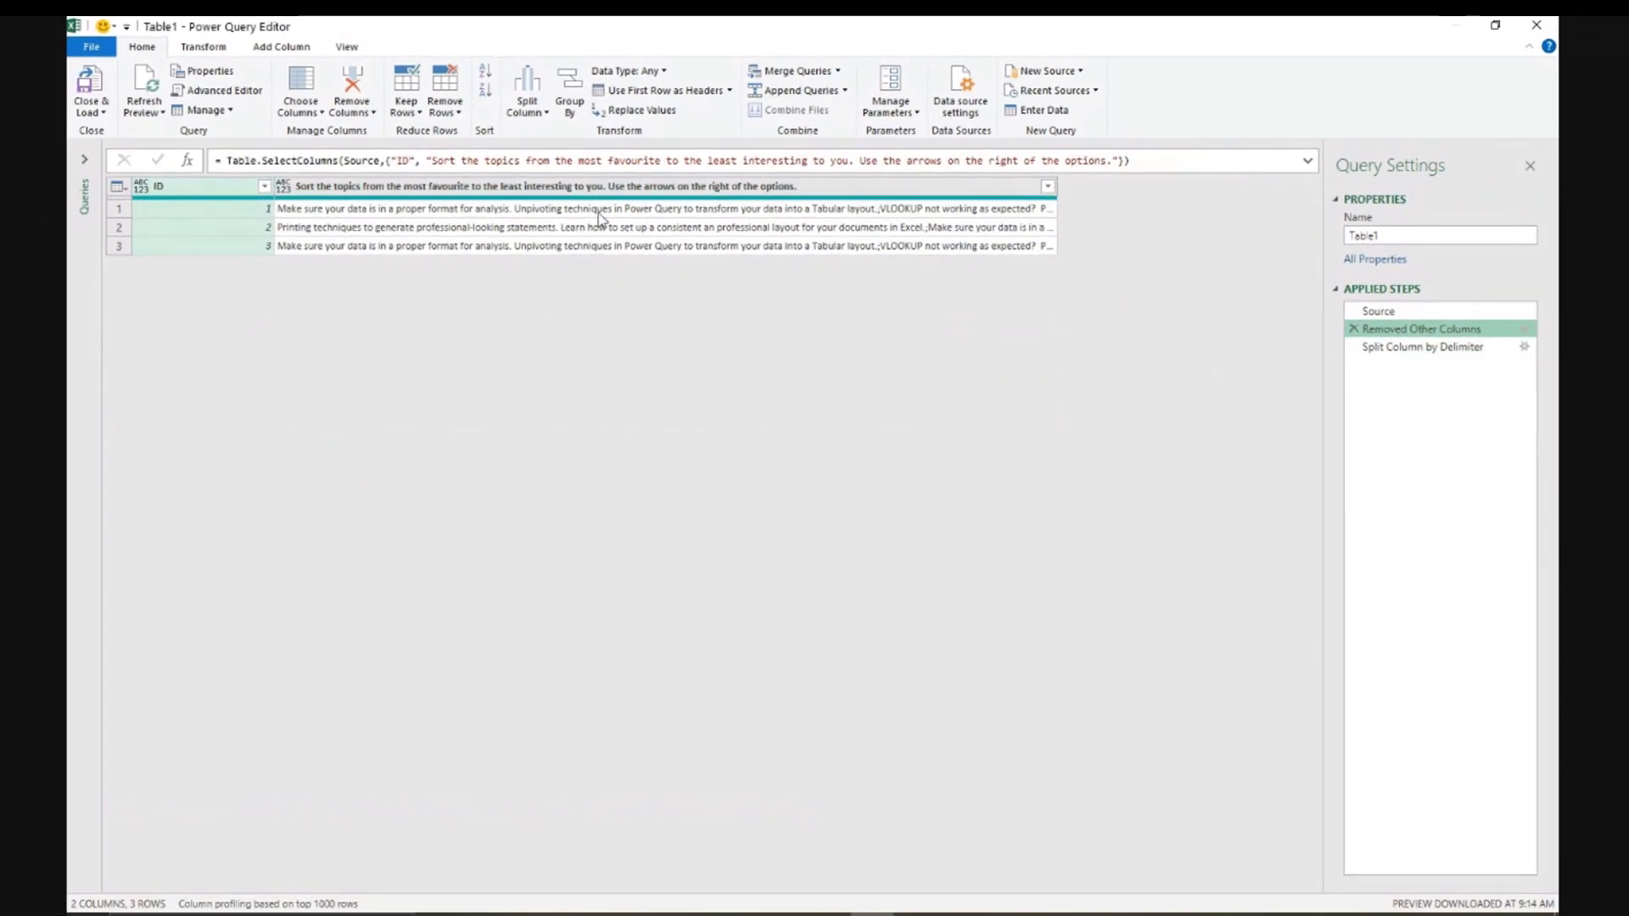
left_click(599, 212)
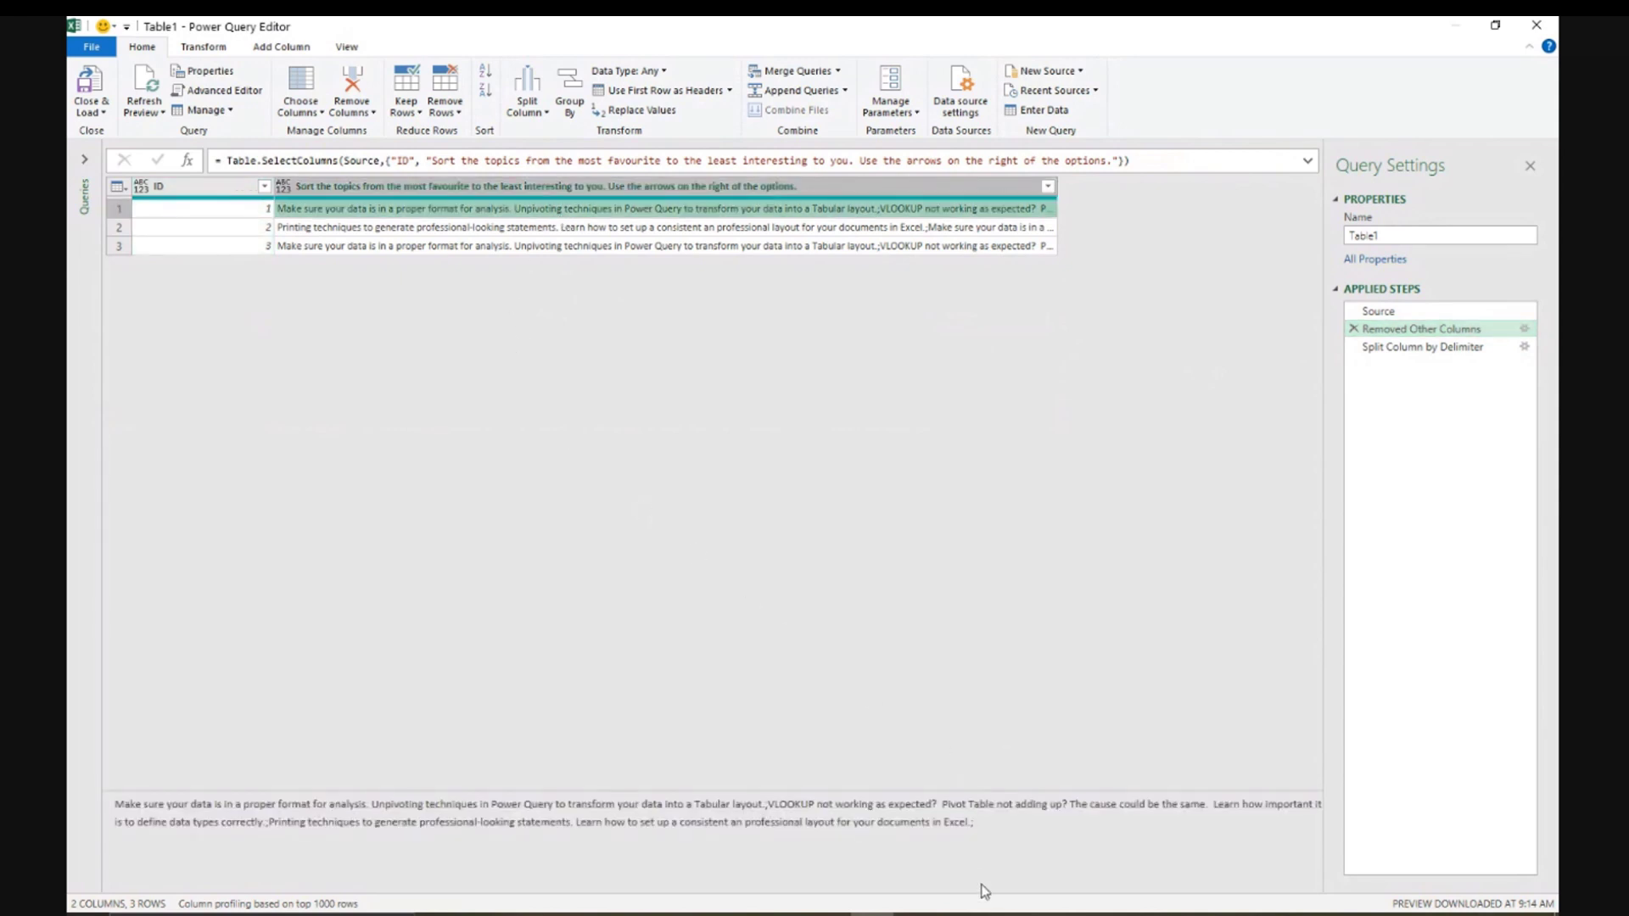
left_click_drag(970, 822, 976, 823)
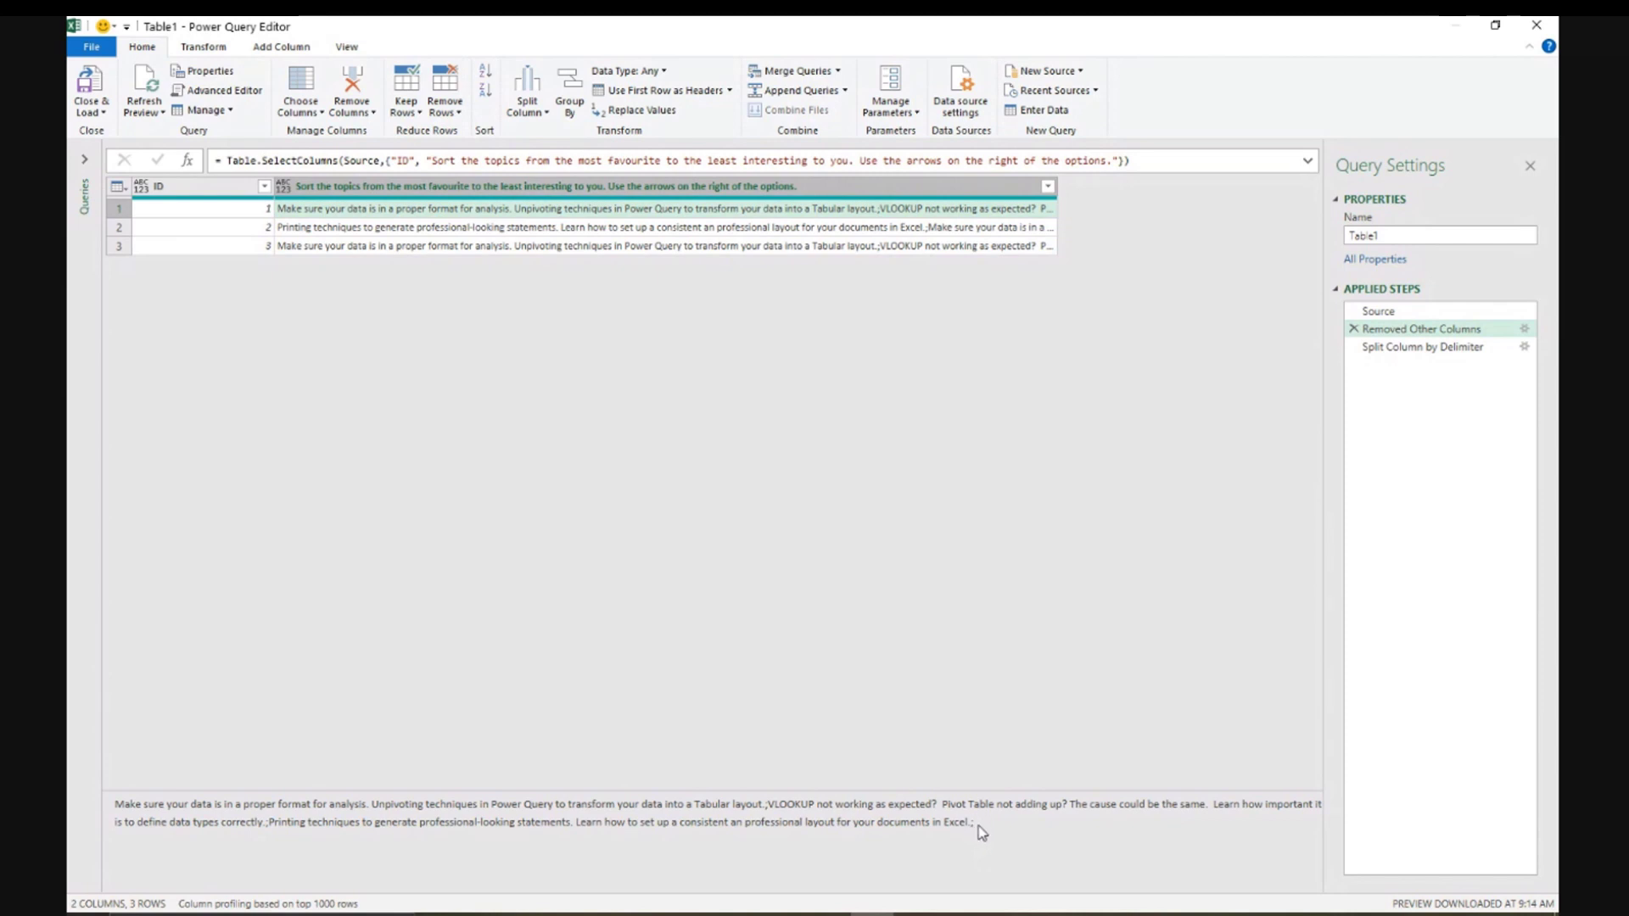
Filter the blank rows out of the topic ranking column produced by the Split Column by Delimiter step
left_click(1404, 347)
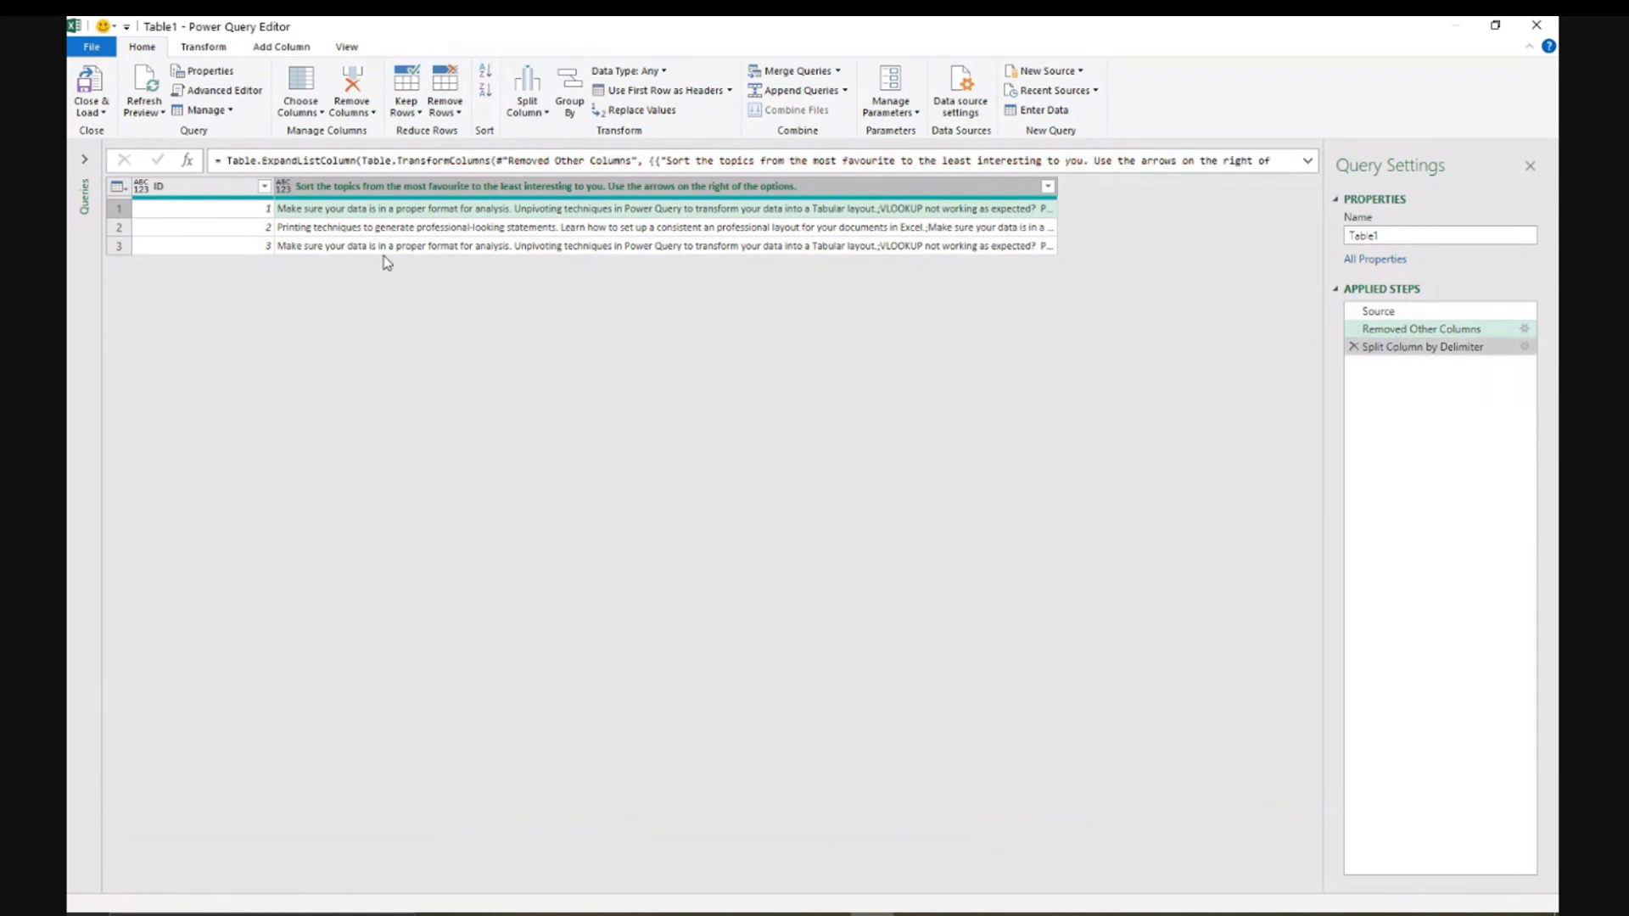
left_click(1048, 188)
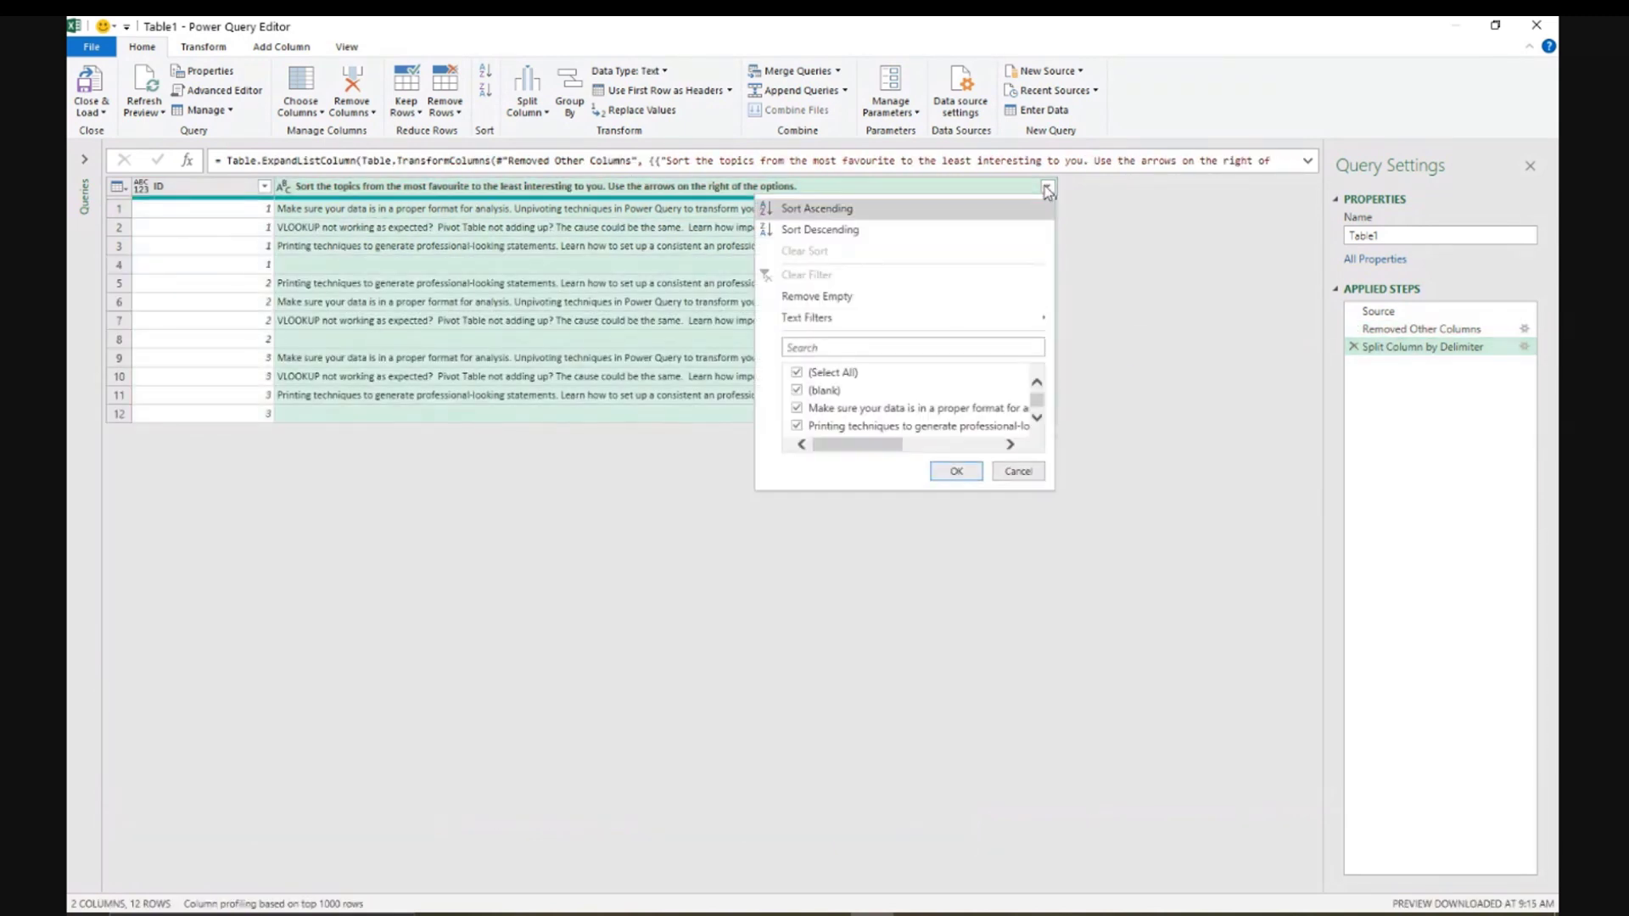
left_click(797, 391)
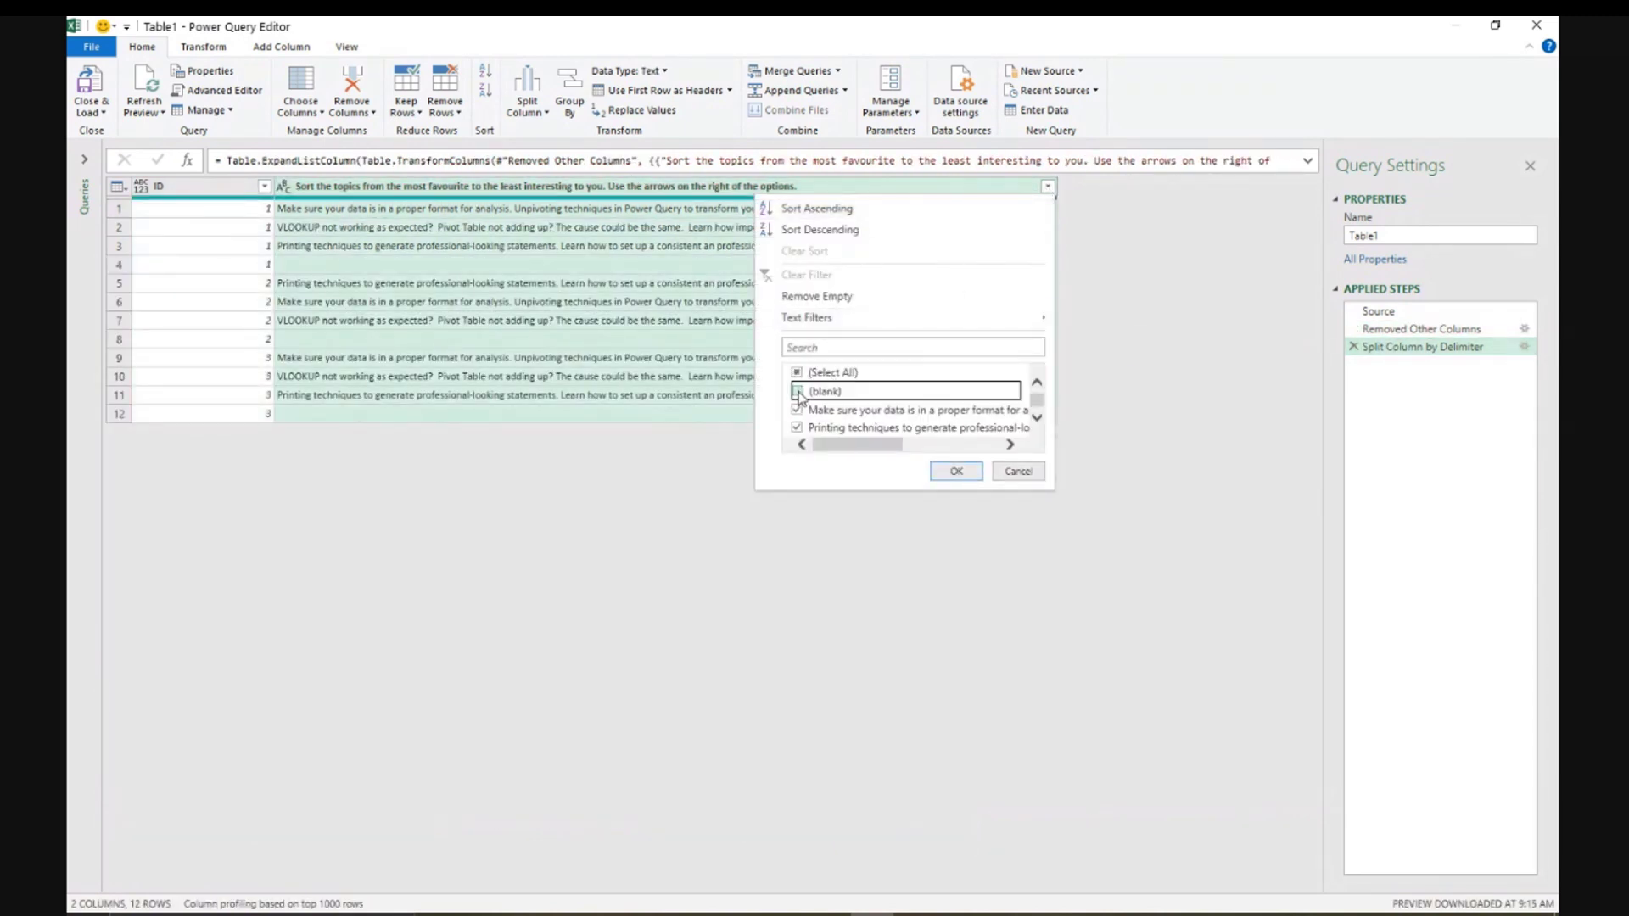
left_click(963, 472)
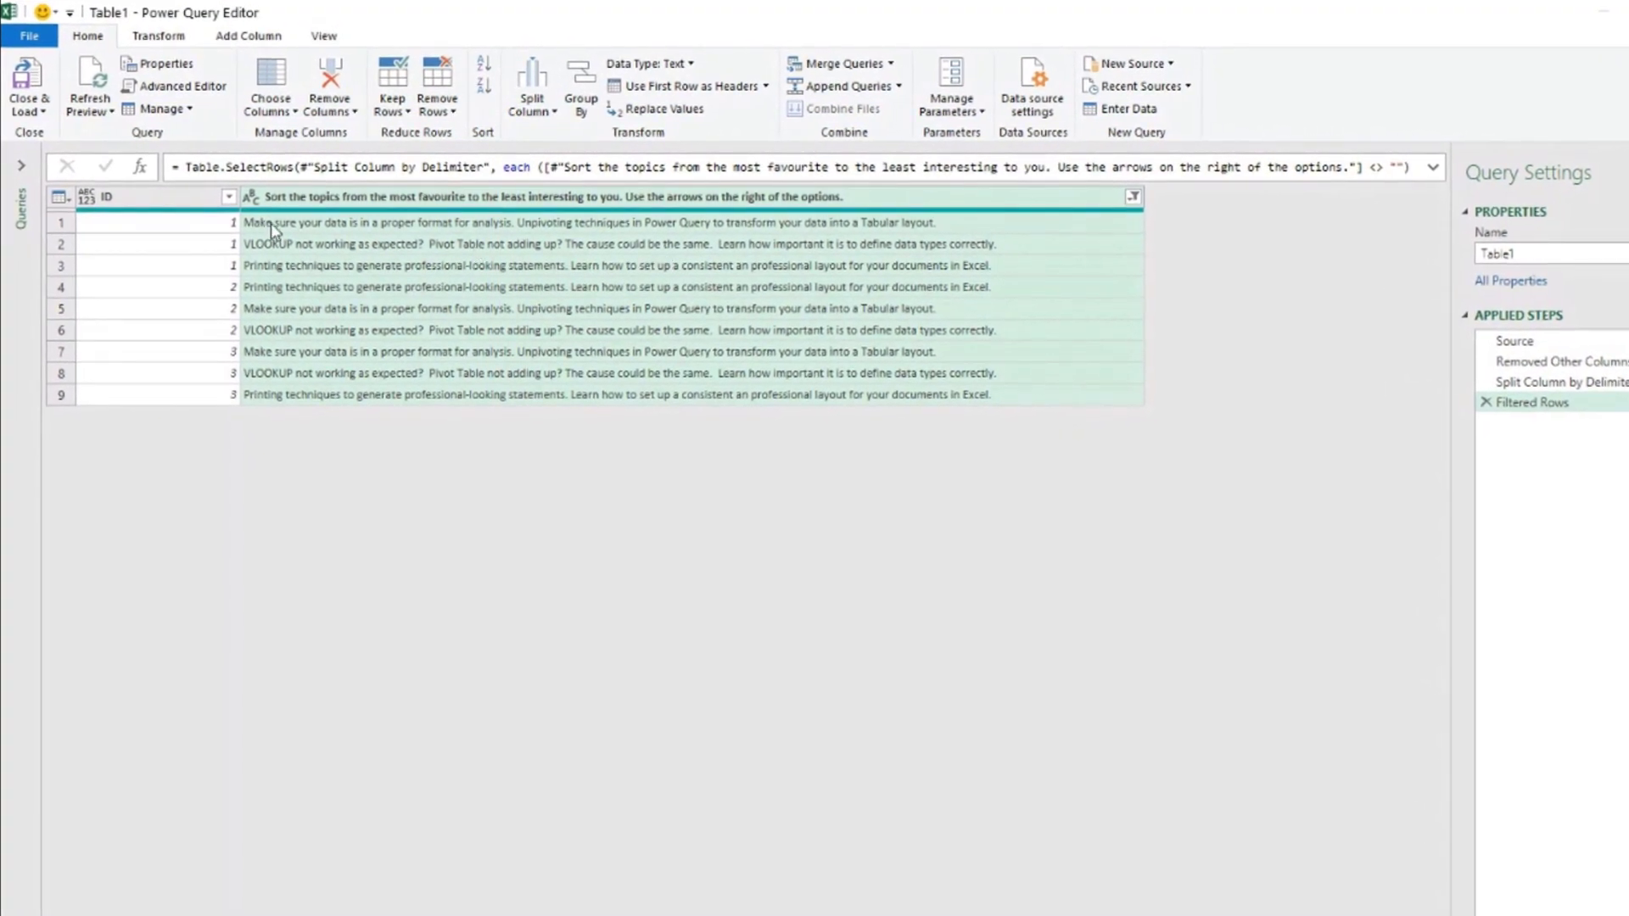
Review the three ranked topics of the first response, and add an index column starting from 1
left_click(213, 229)
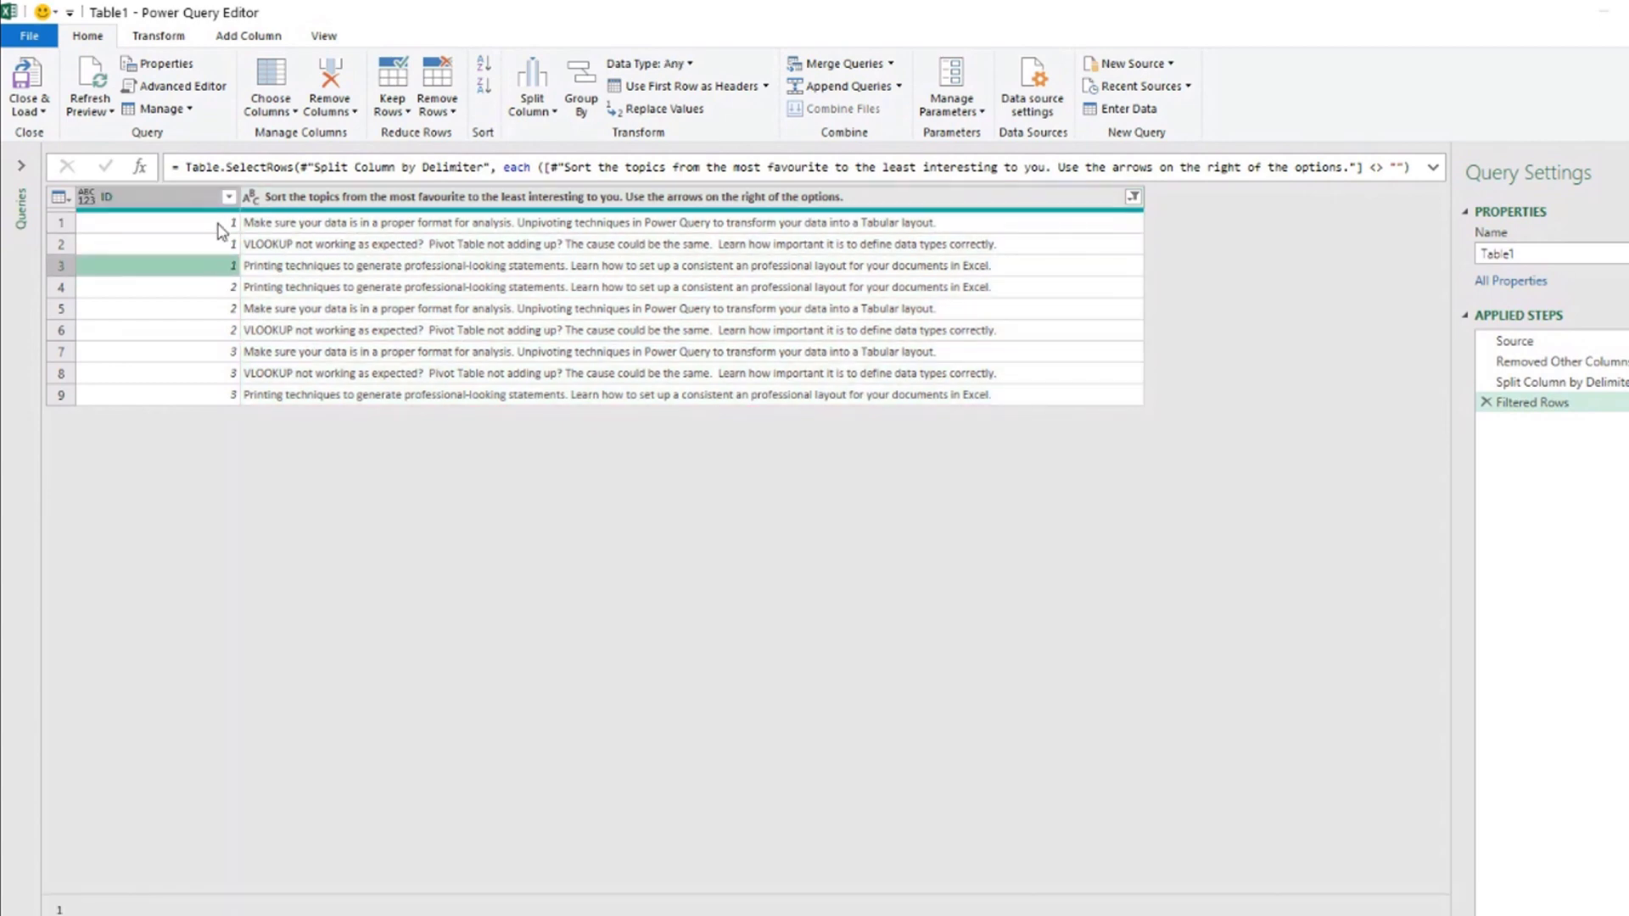
left_click(300, 224)
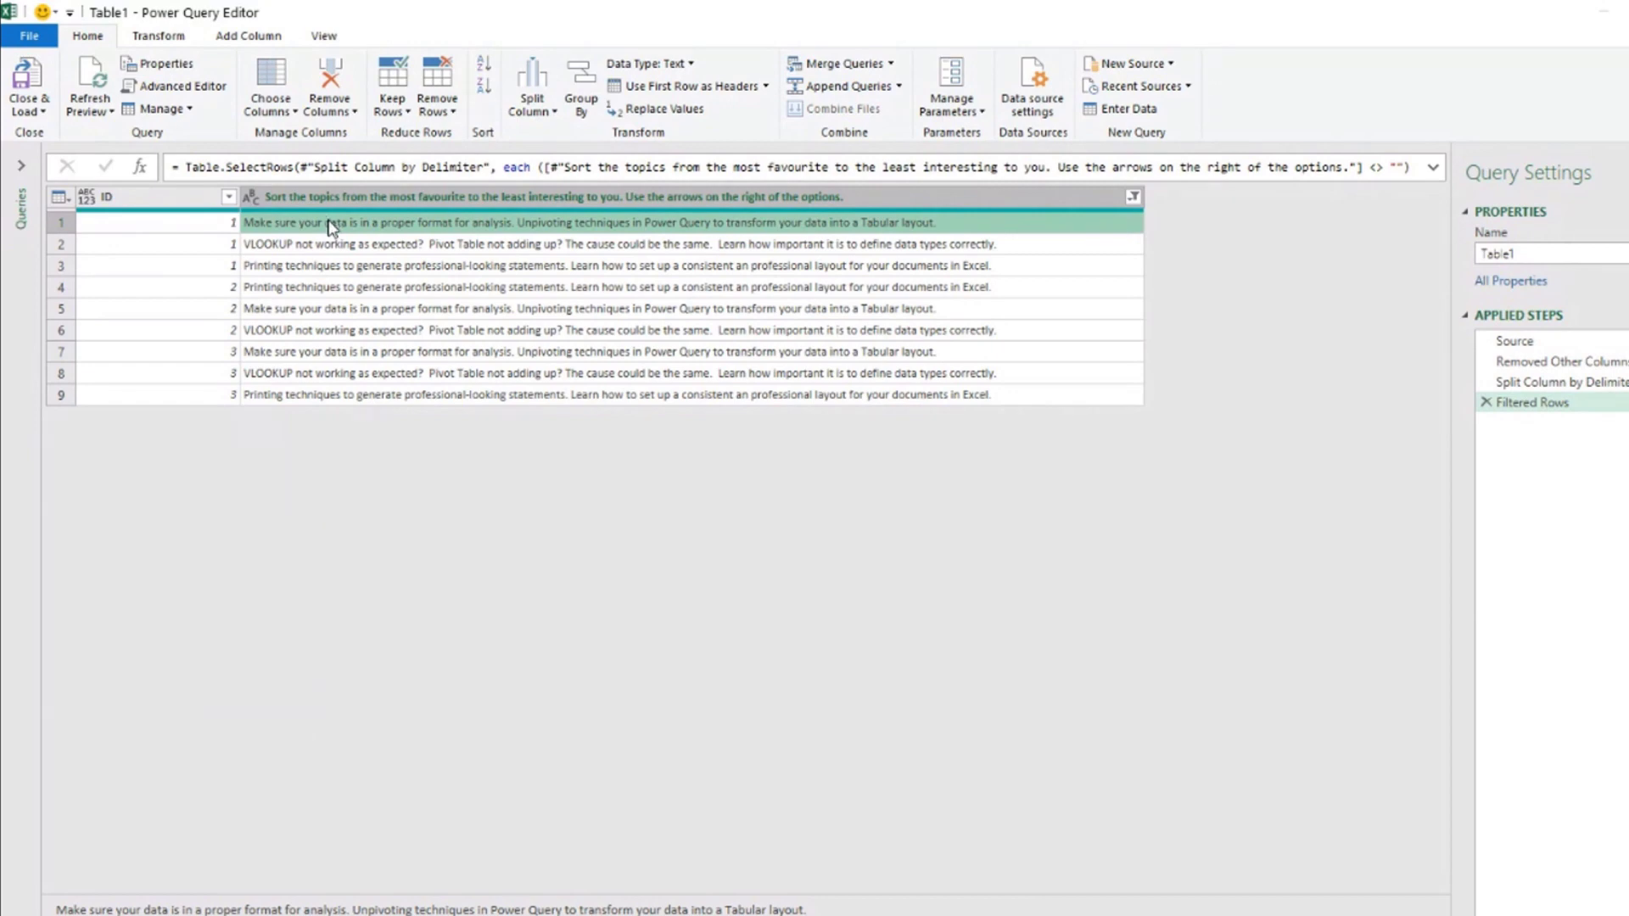
left_click(331, 247)
left_click(333, 268)
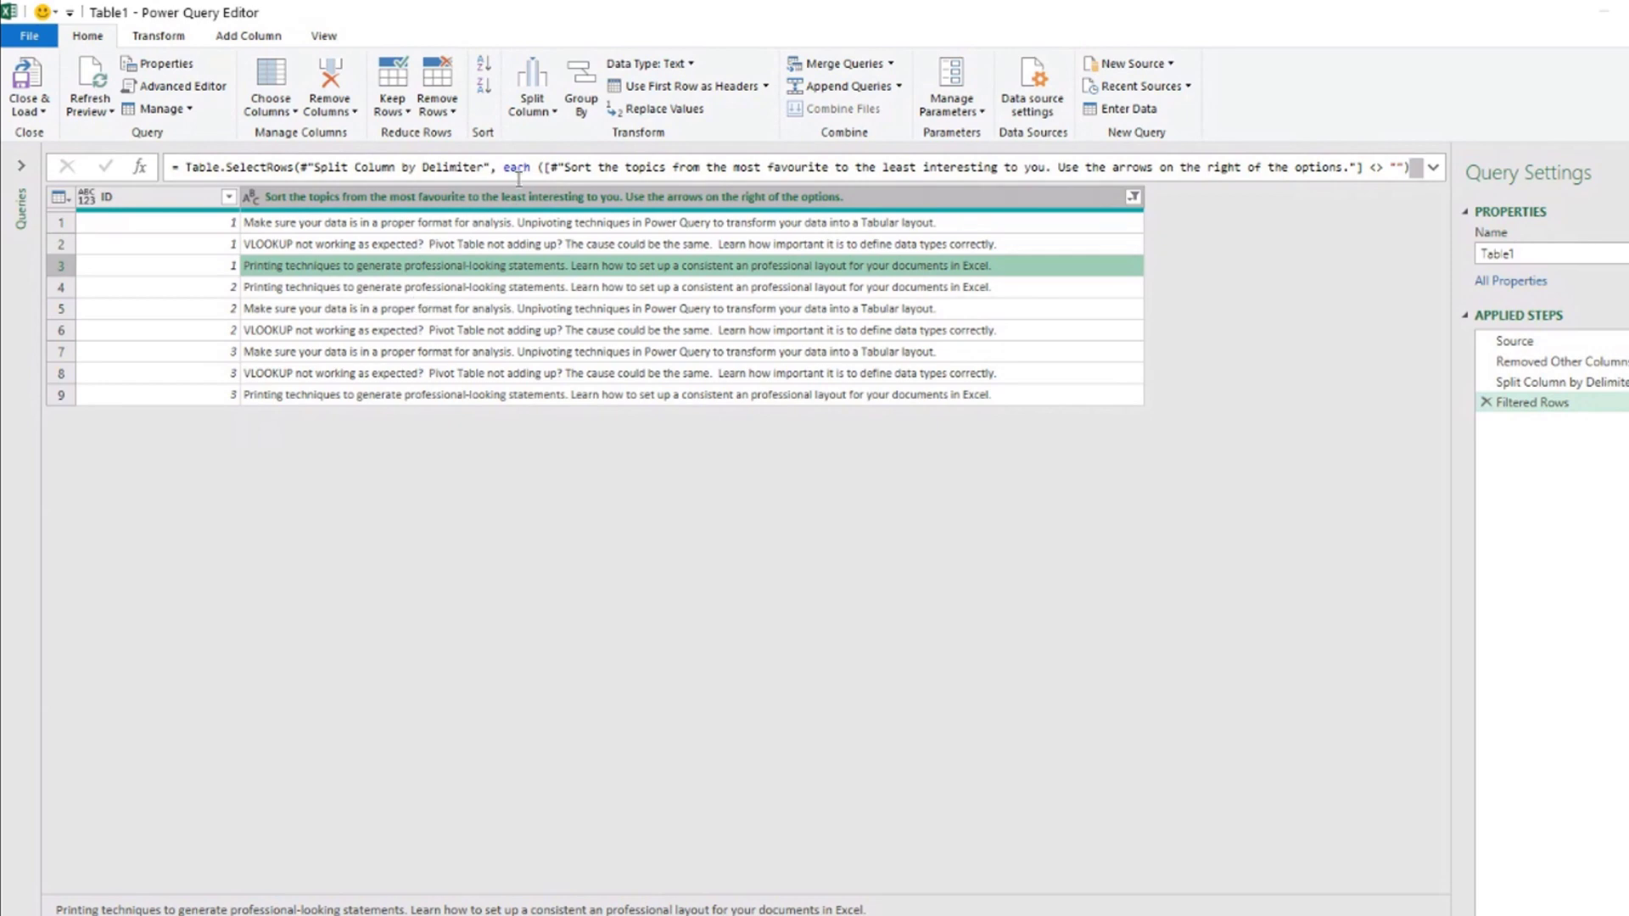
left_click(512, 204)
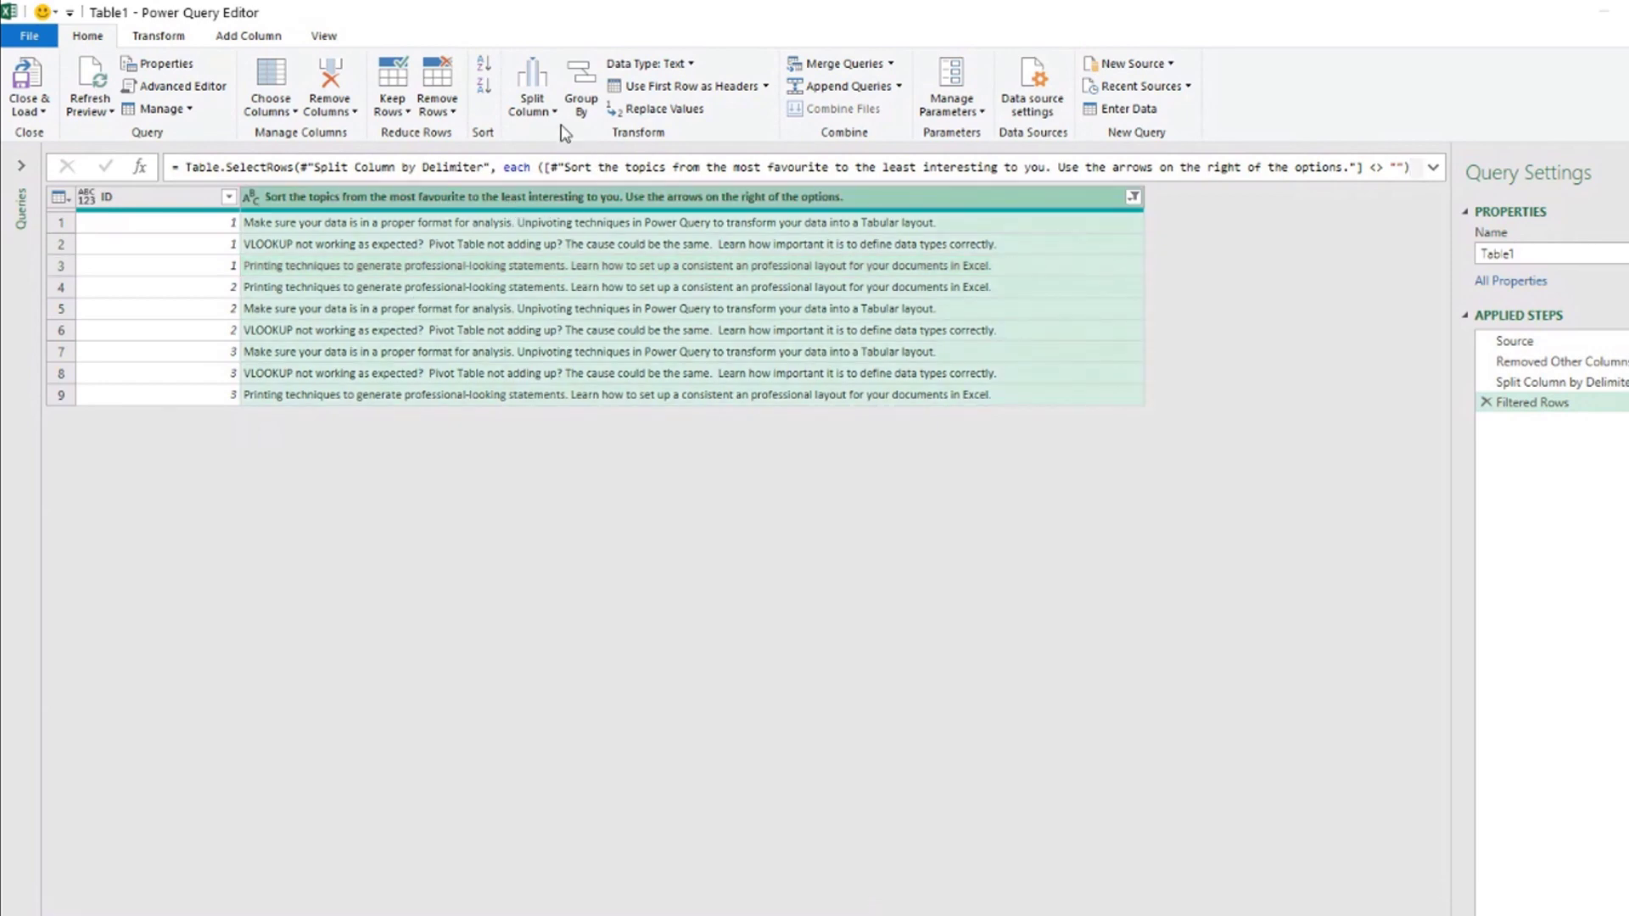
left_click(237, 38)
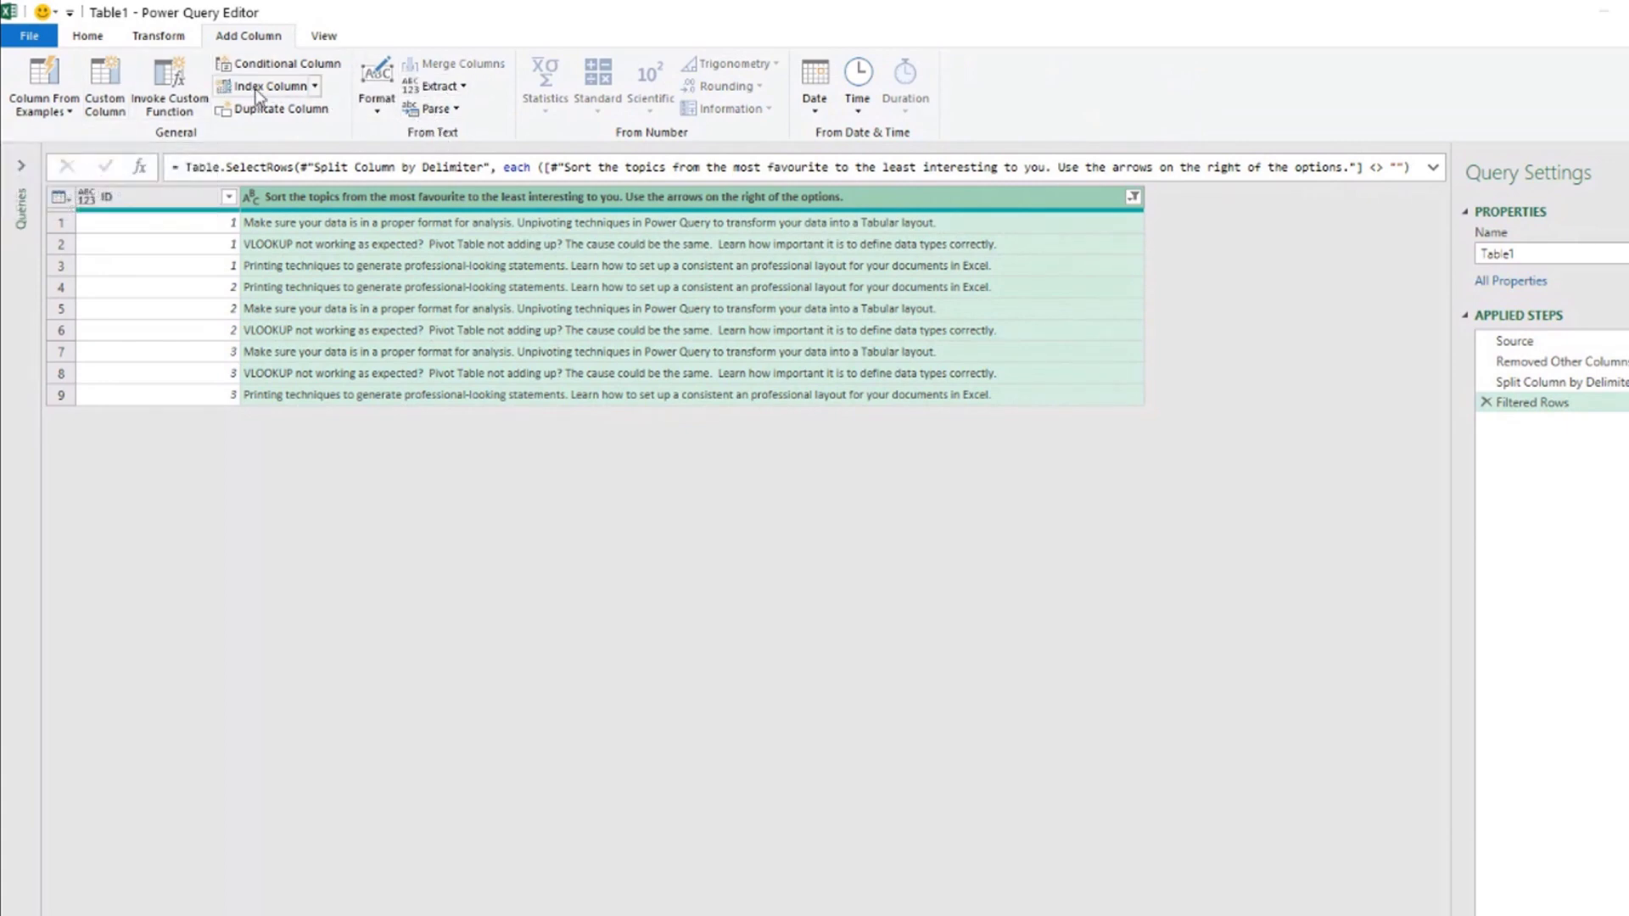
left_click(314, 88)
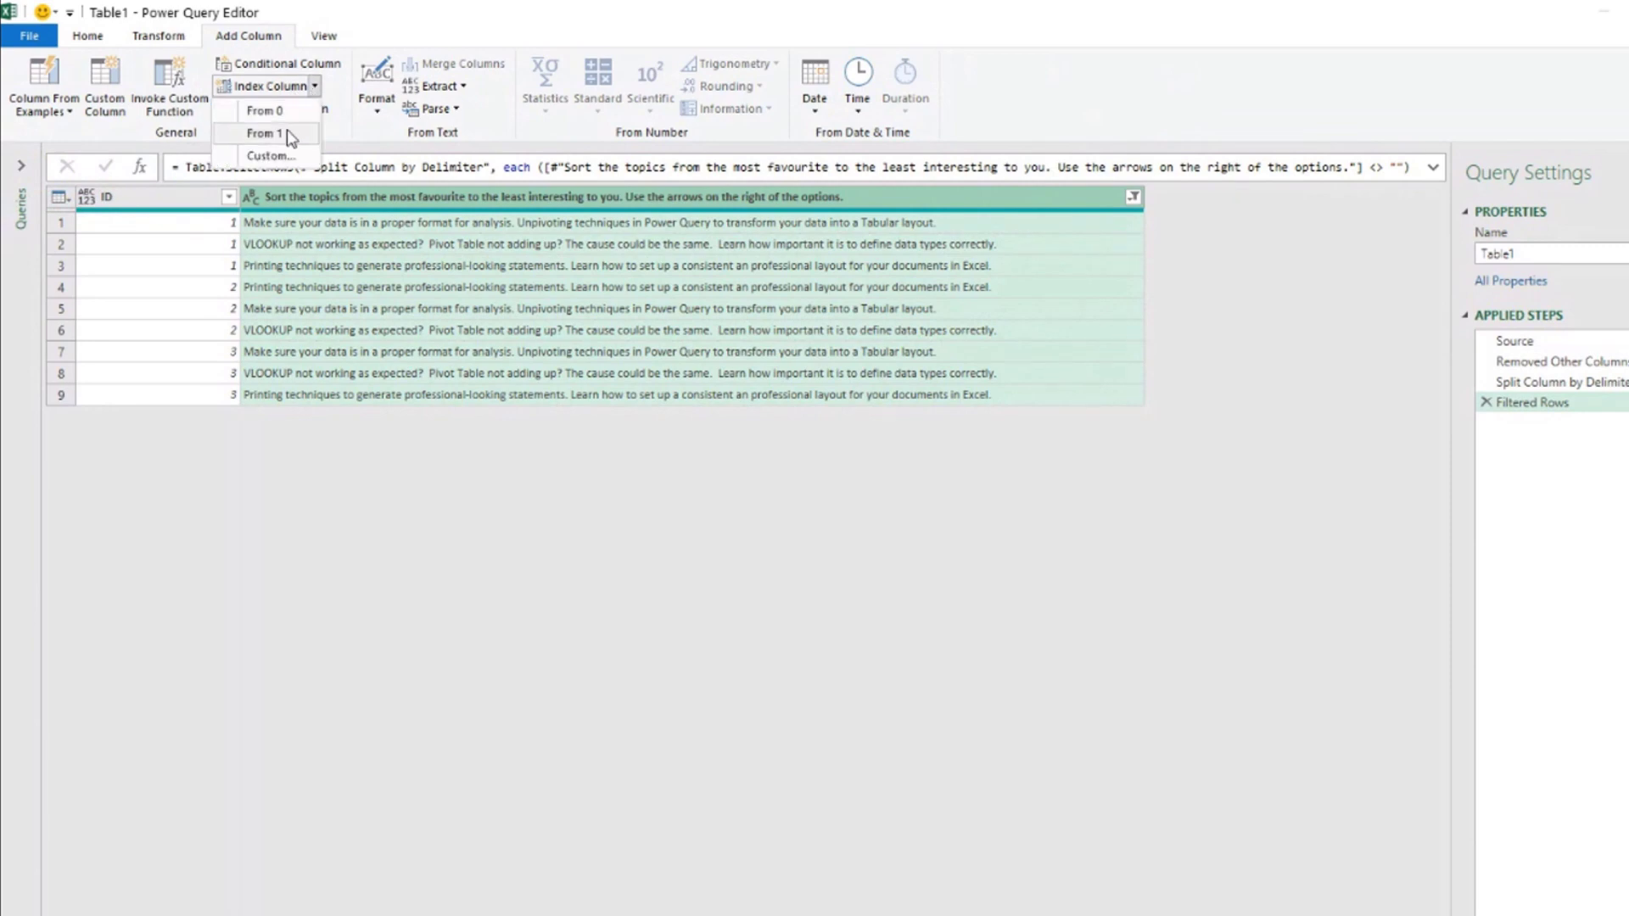
left_click(287, 129)
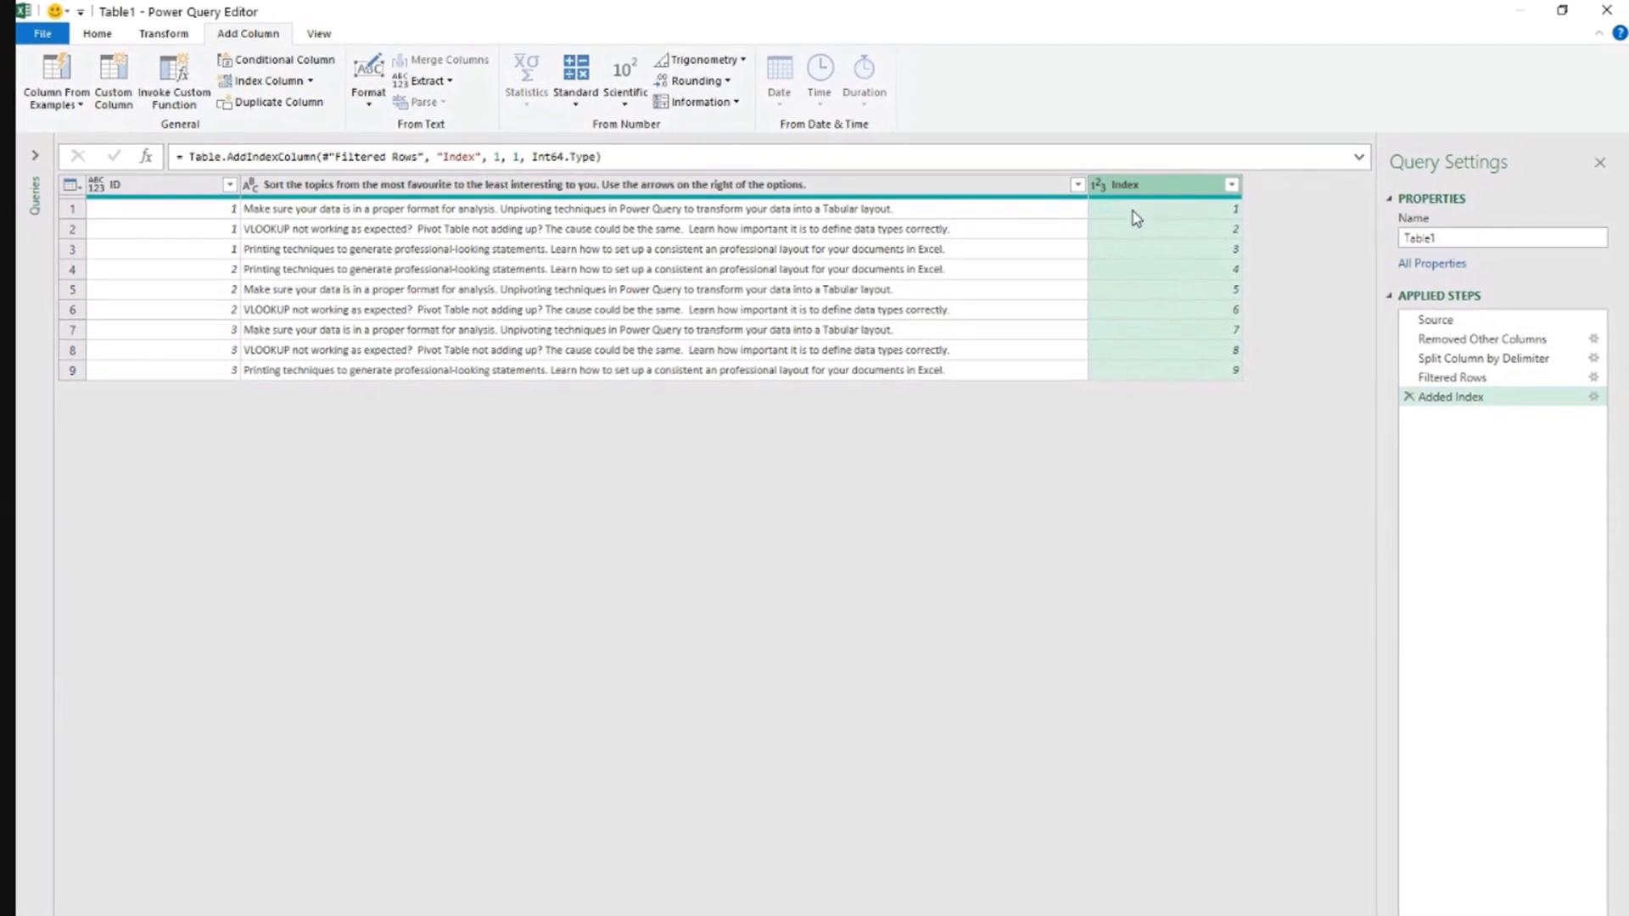
Narrow the topic ranking column so that the Index column sits within view beside it
left_click_drag(1088, 183, 980, 183)
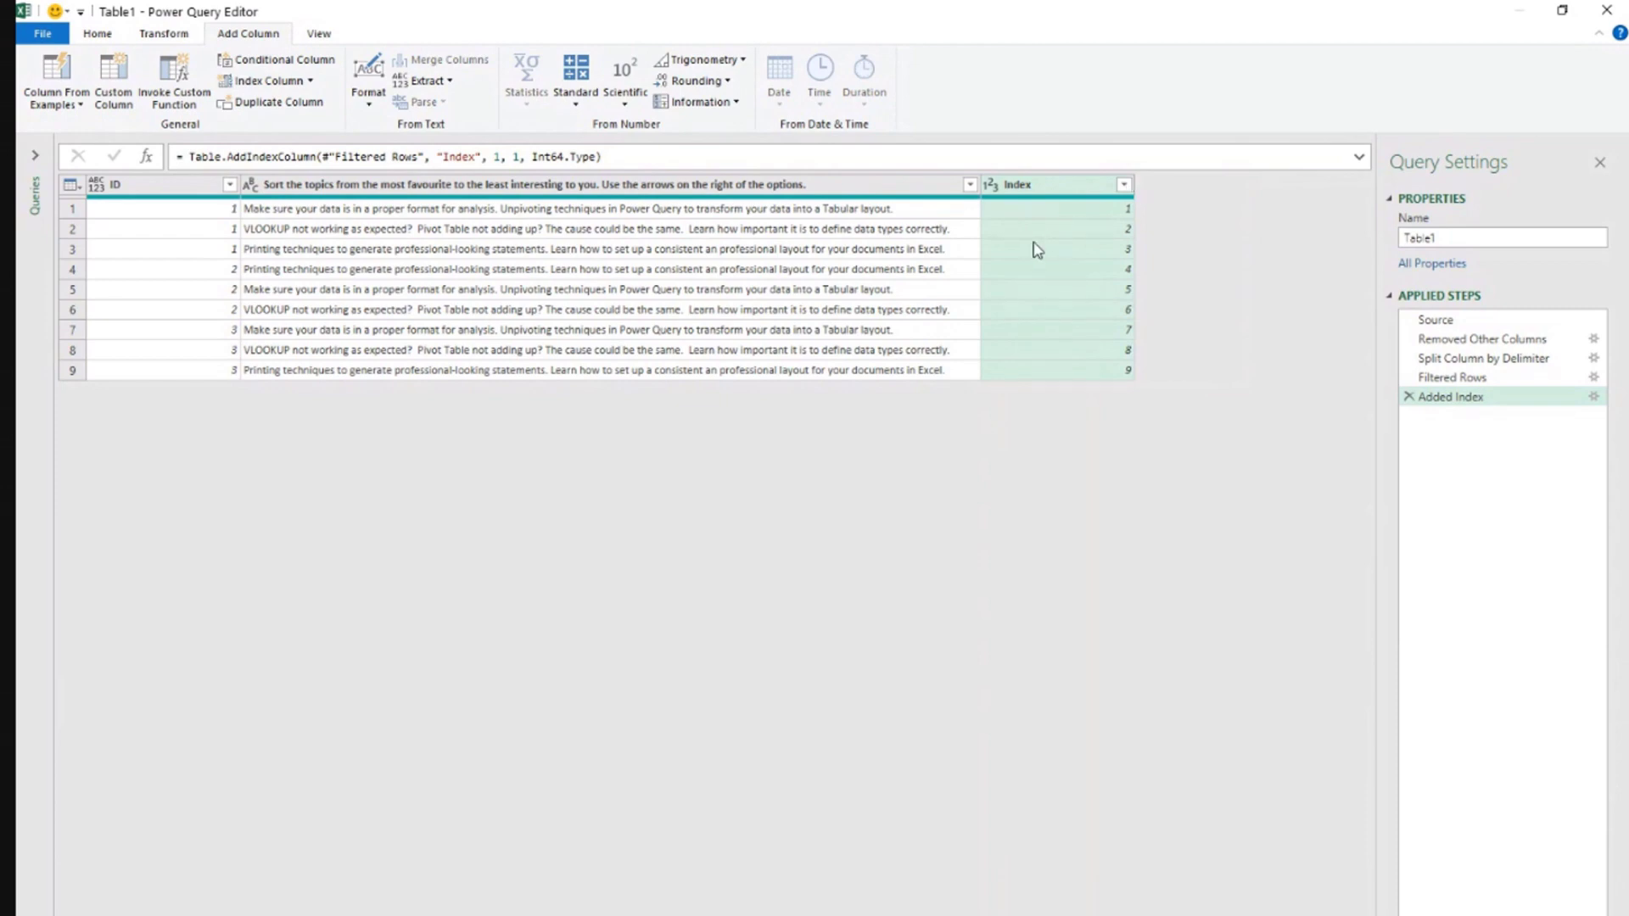
key("ctrl+plus")
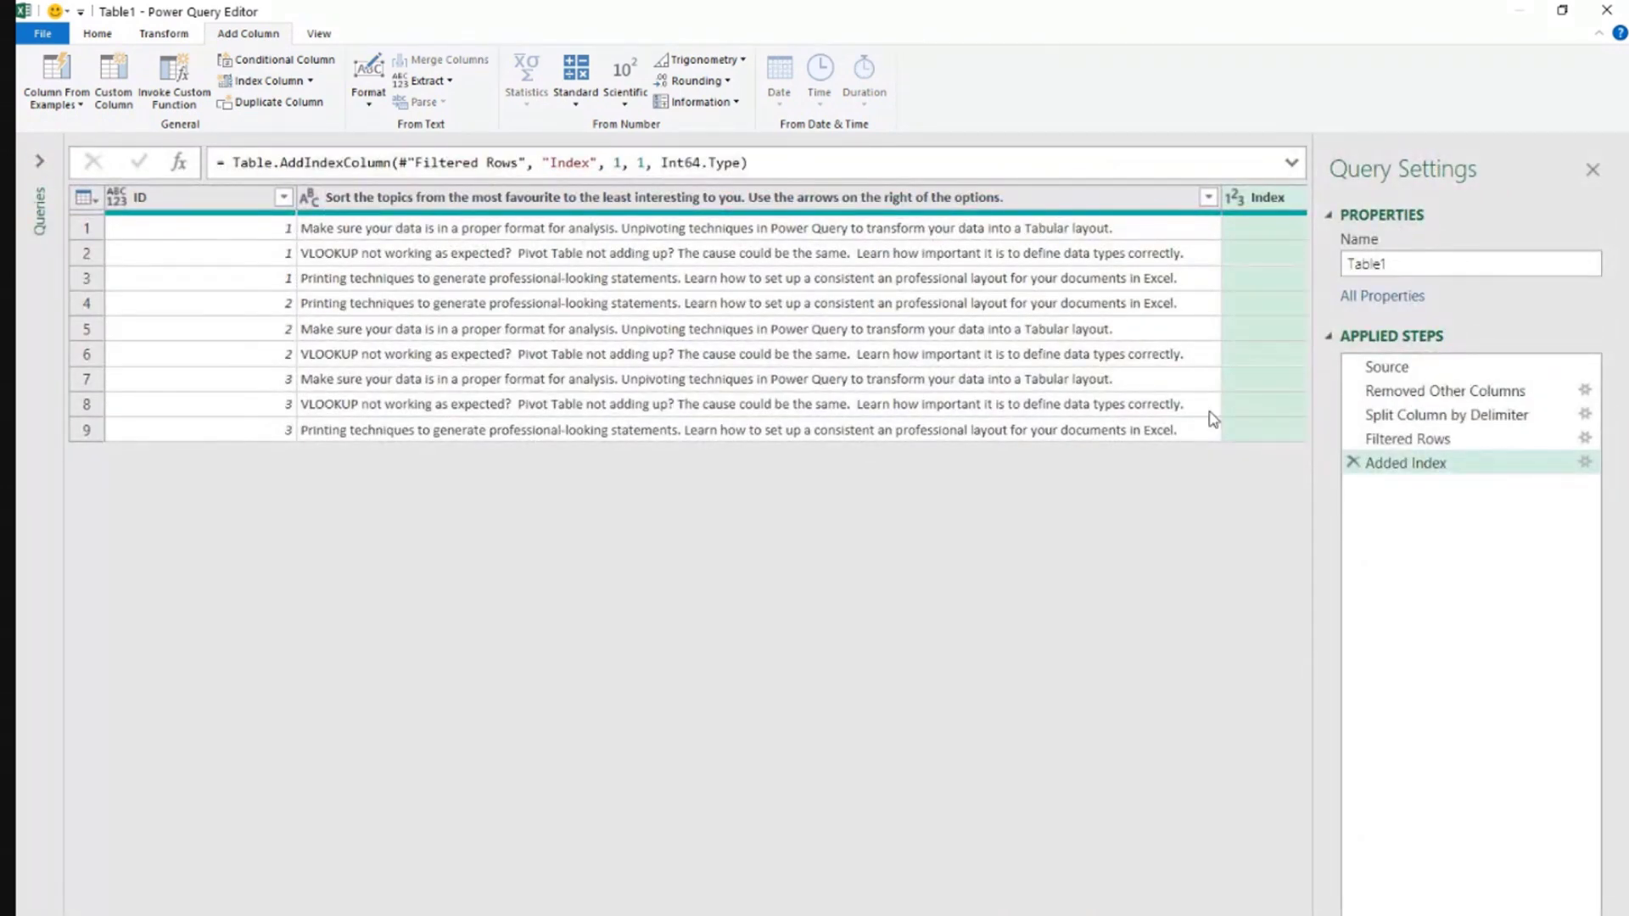
left_click(1209, 197)
left_click(1208, 197)
left_click_drag(1222, 197, 619, 208)
Add a Modulo column from the Index column with a value of 3, and compare both columns in the first row
left_click(725, 204)
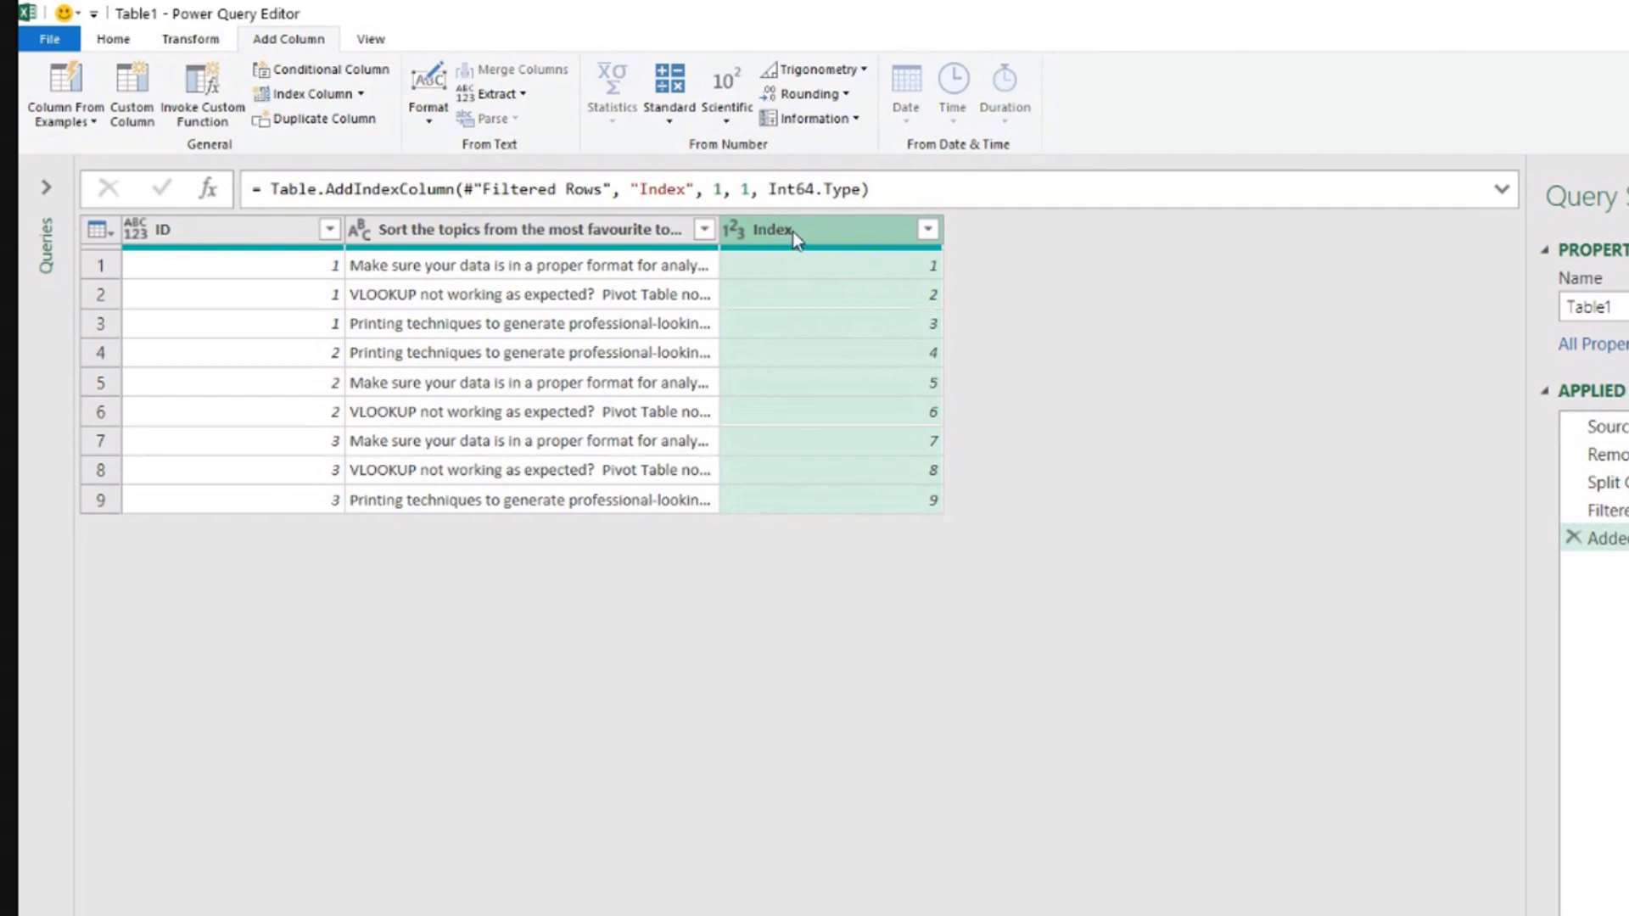
mouse_move(794, 256)
left_click(667, 122)
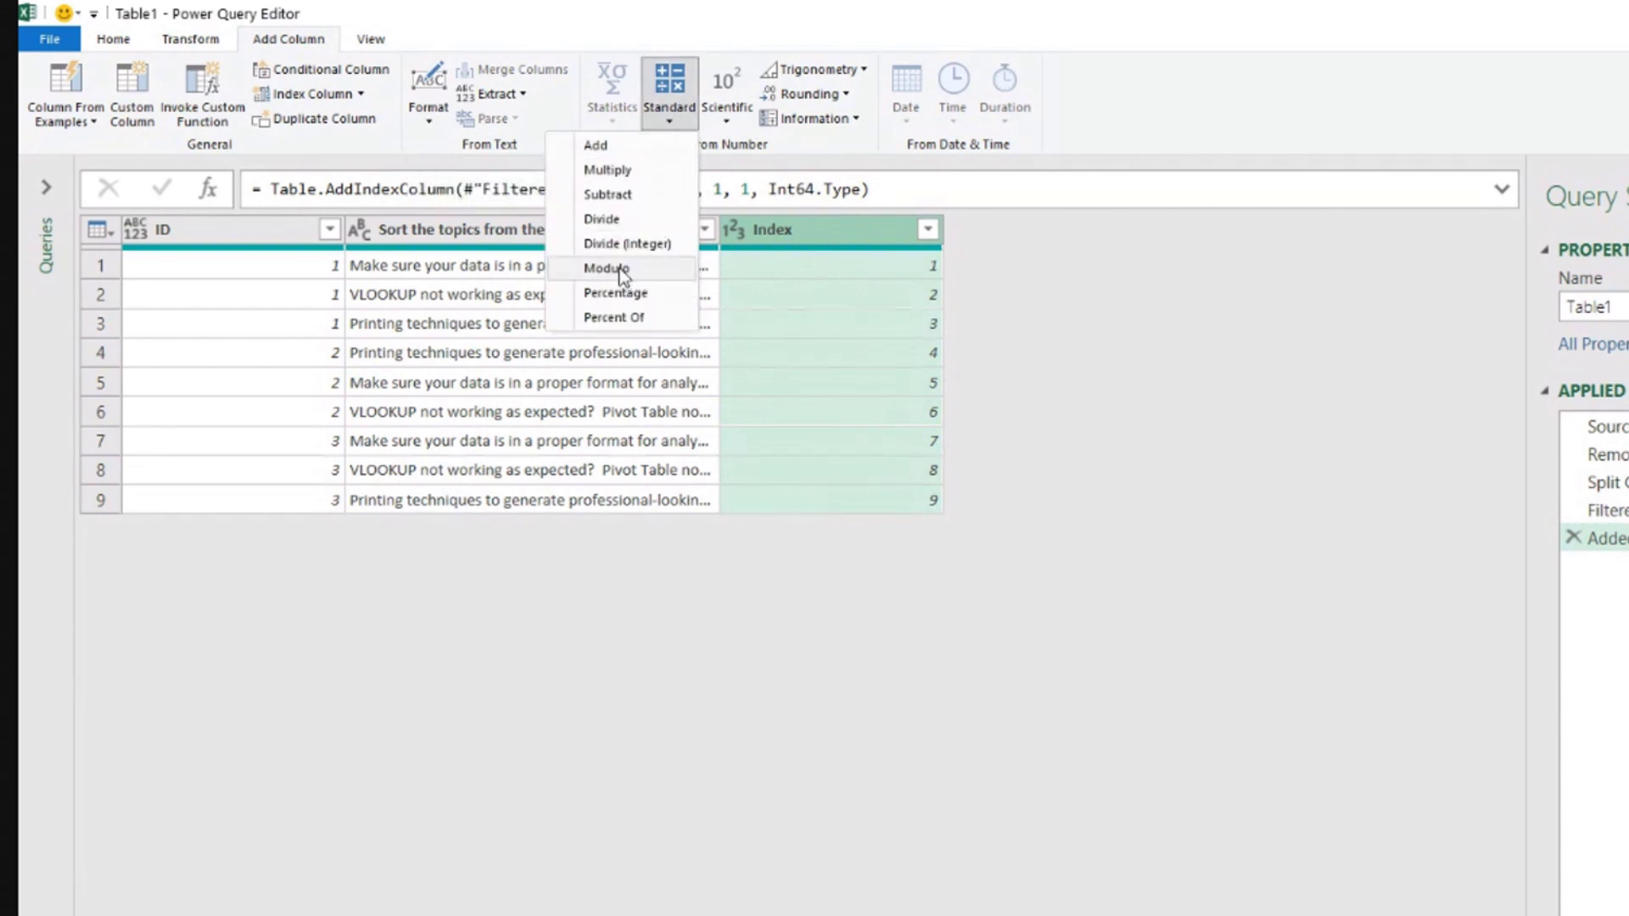
key("Escape")
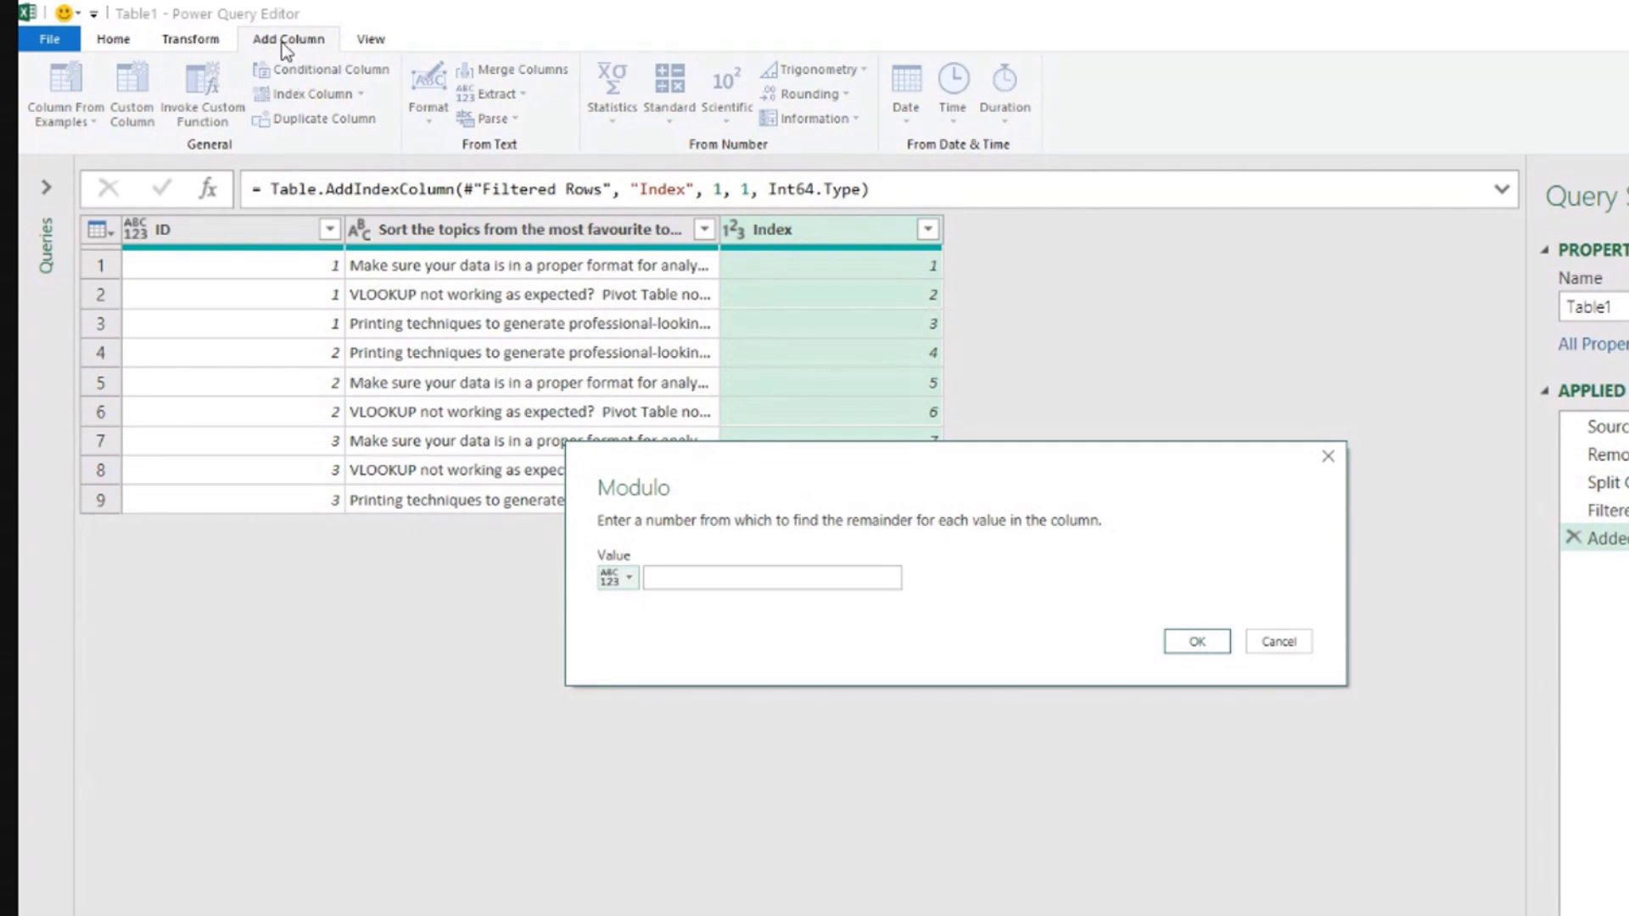
left_click(740, 585)
left_click(1182, 642)
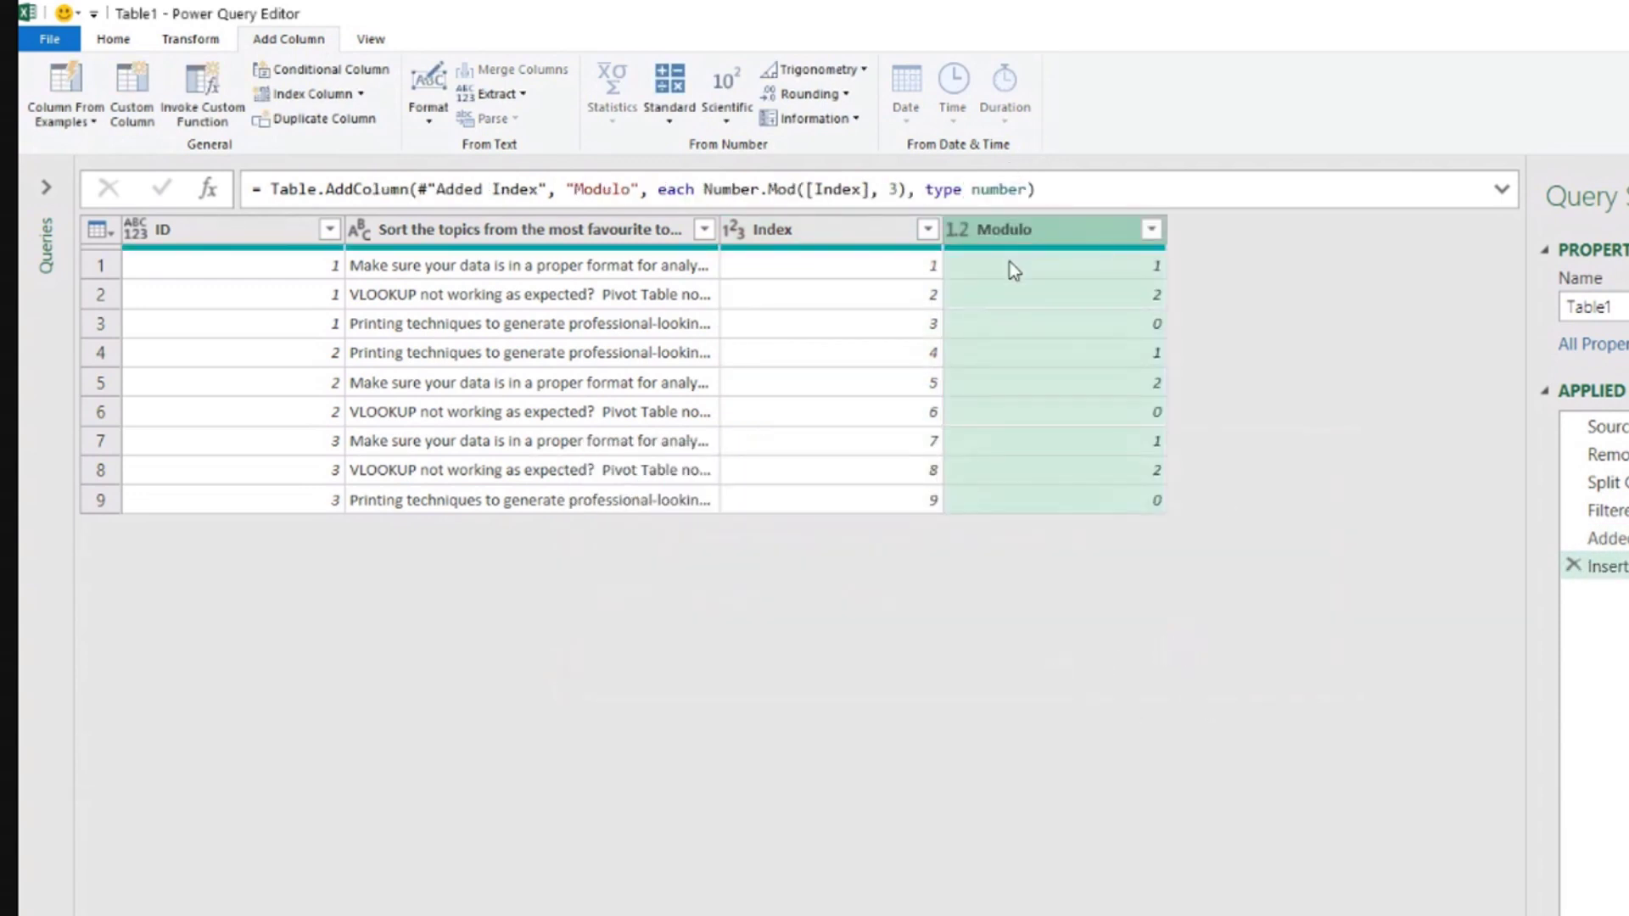
left_click(921, 264)
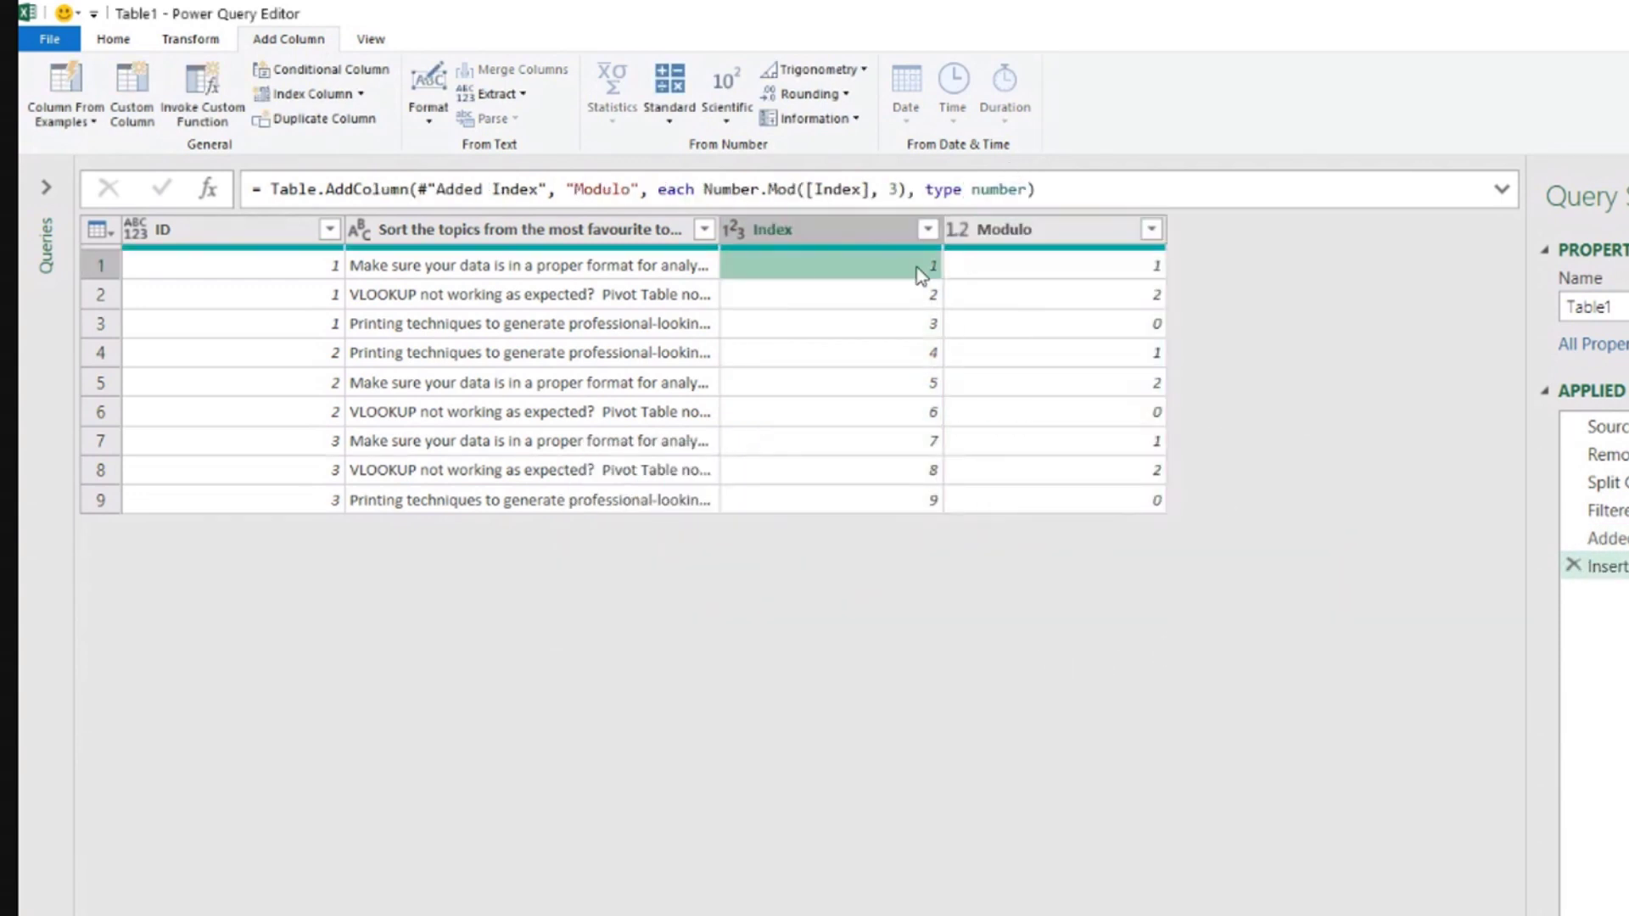
left_click(1122, 266)
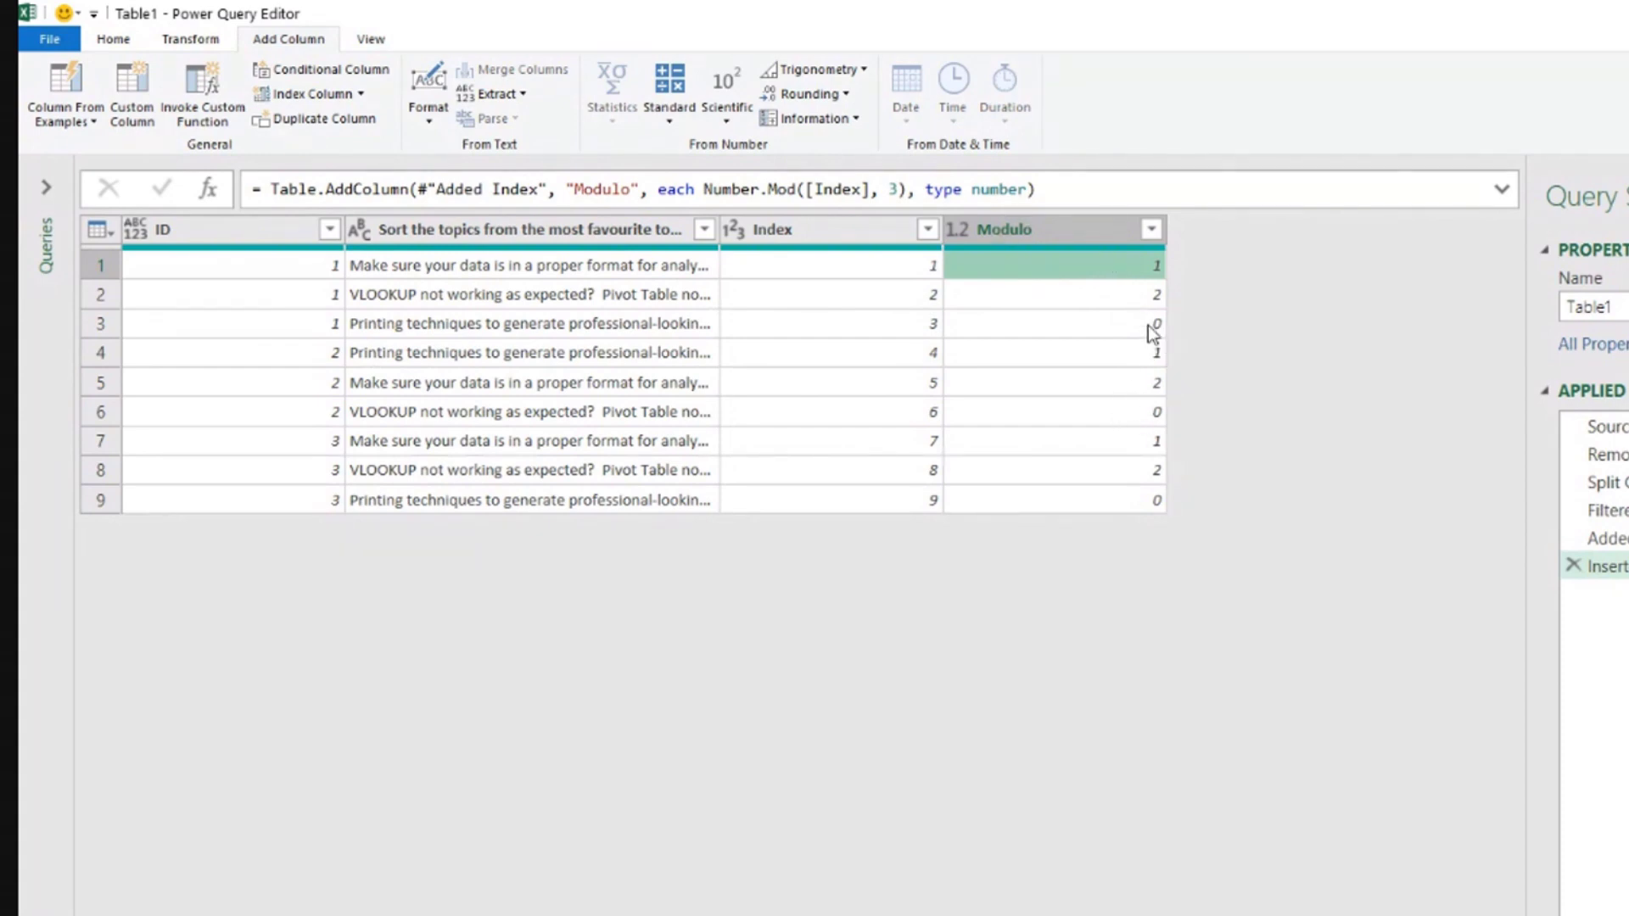
Replace the value 0 with 3 throughout the Modulo column
left_click(1086, 227)
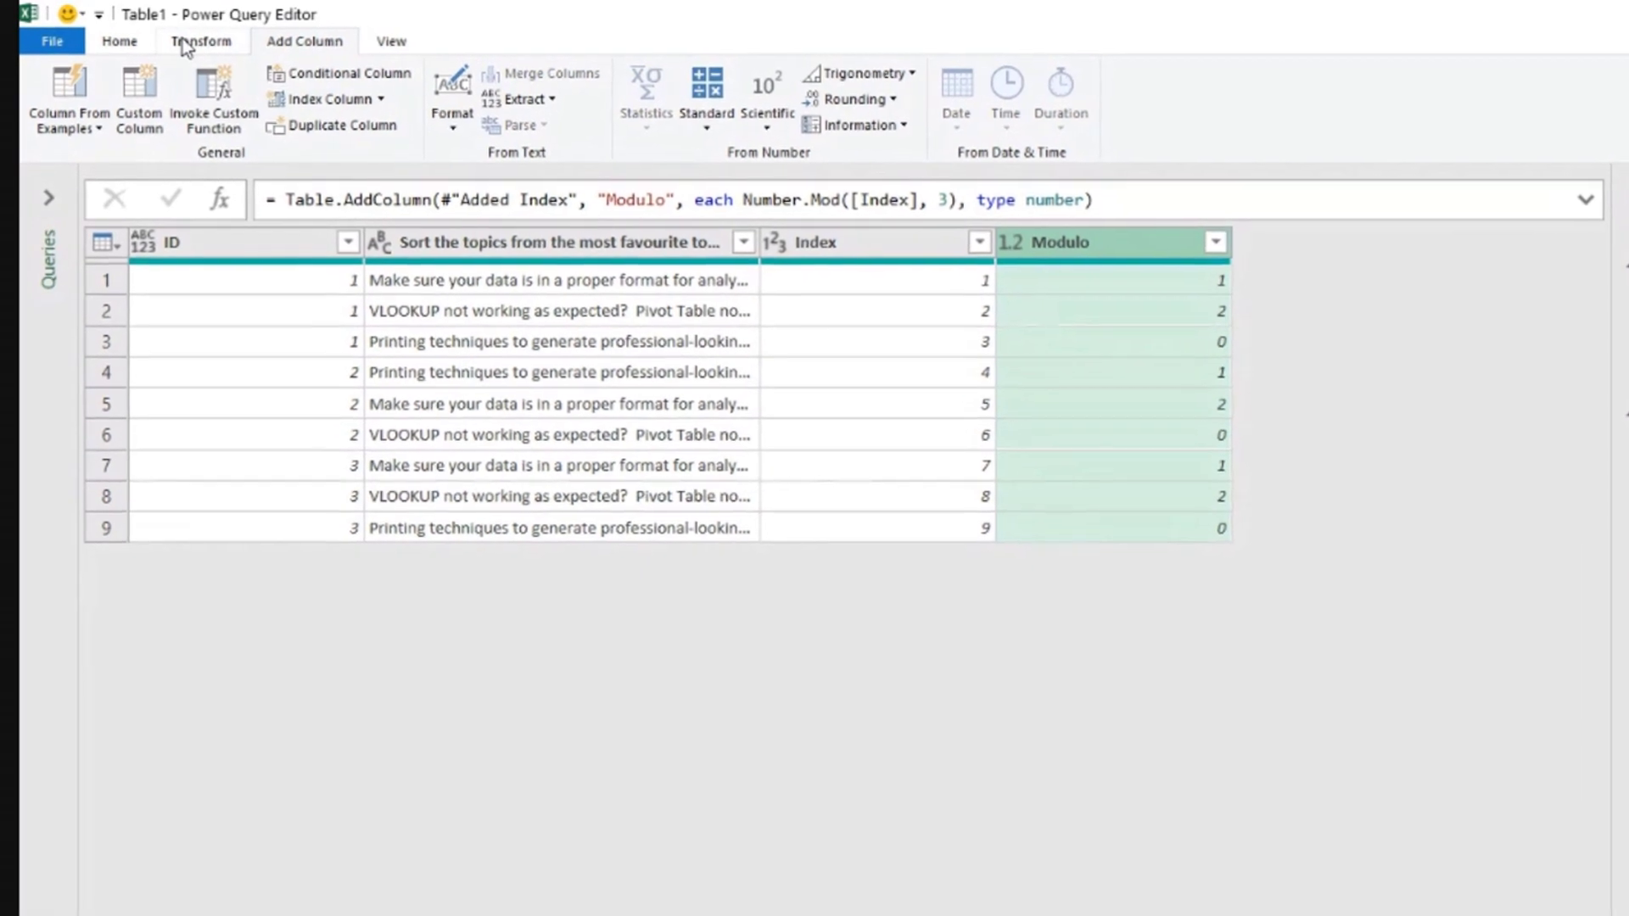
left_click(184, 40)
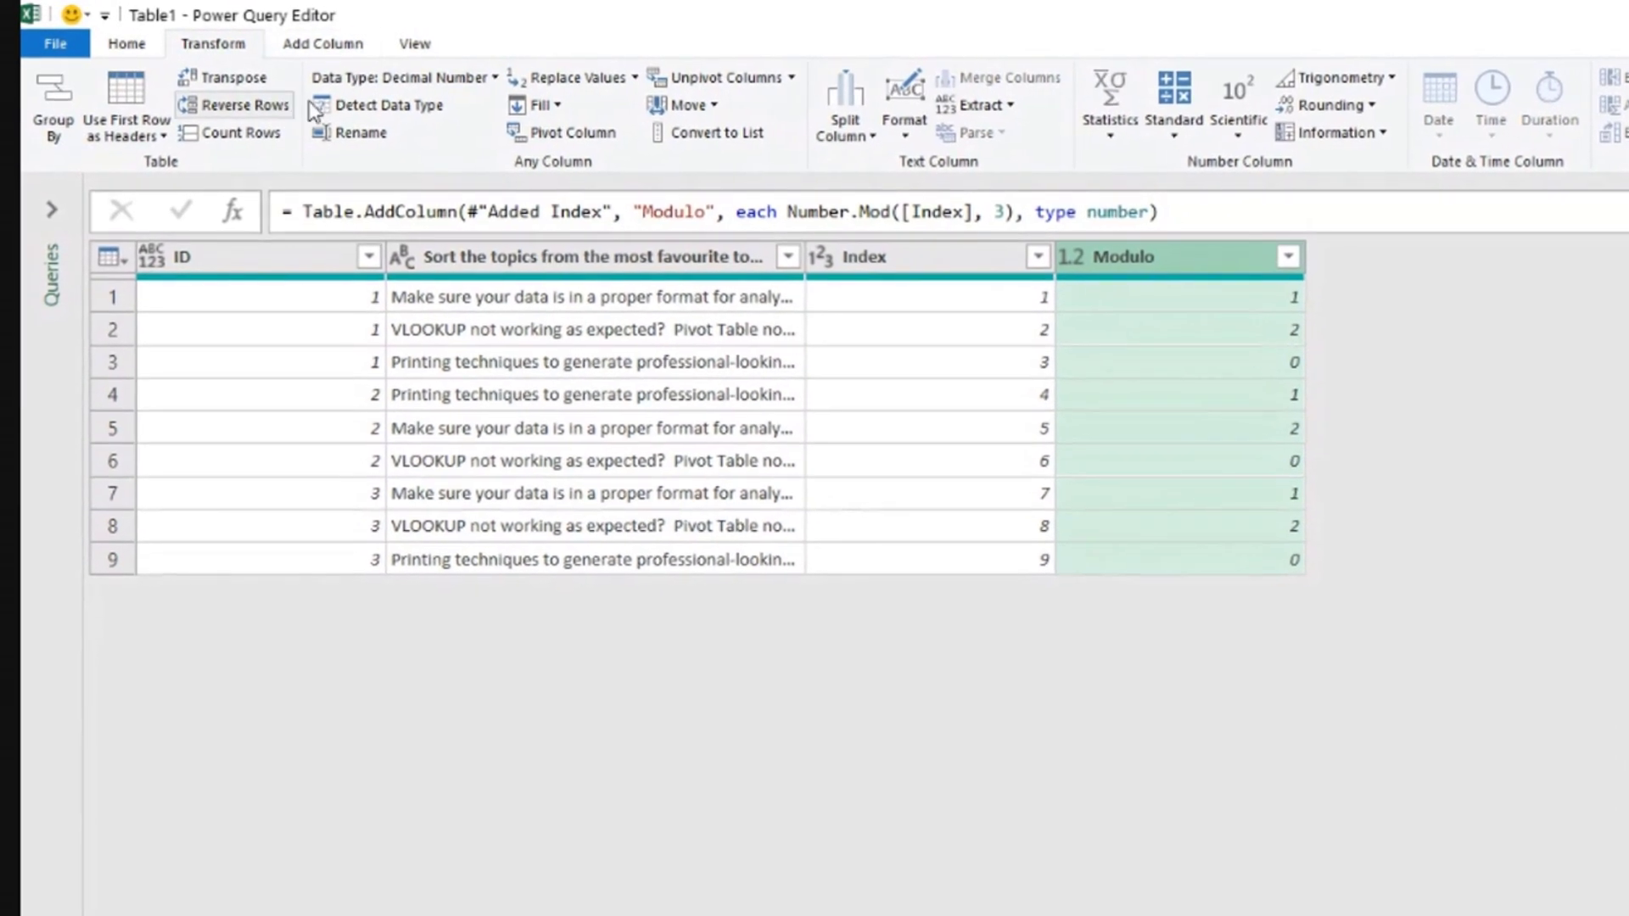
left_click(617, 78)
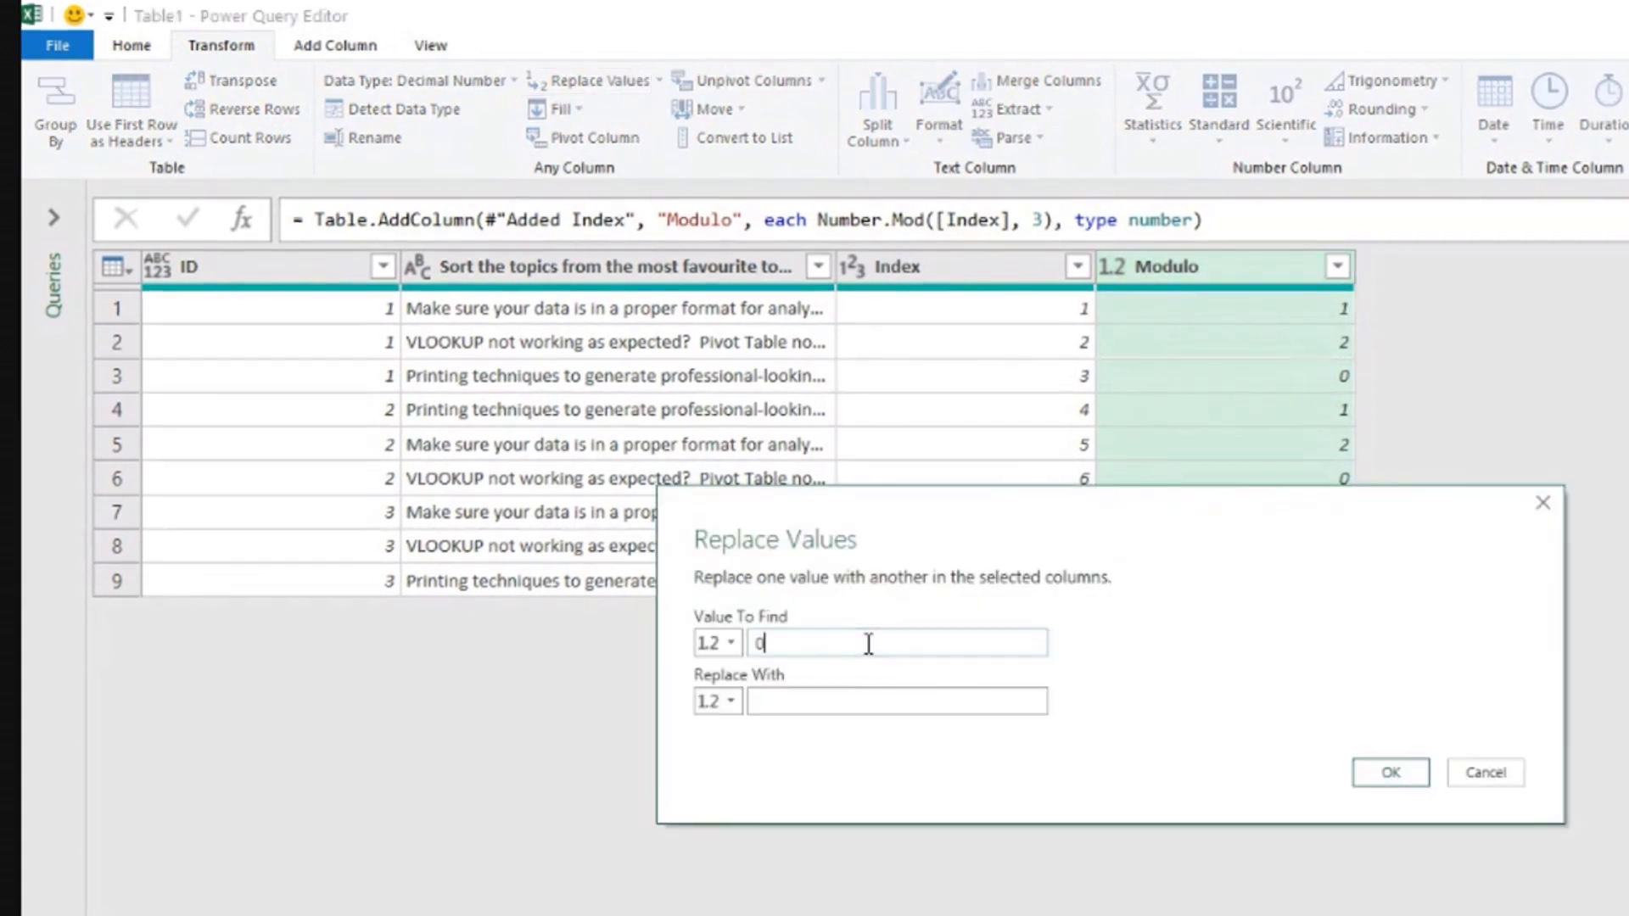
left_click(870, 703)
left_click(1390, 773)
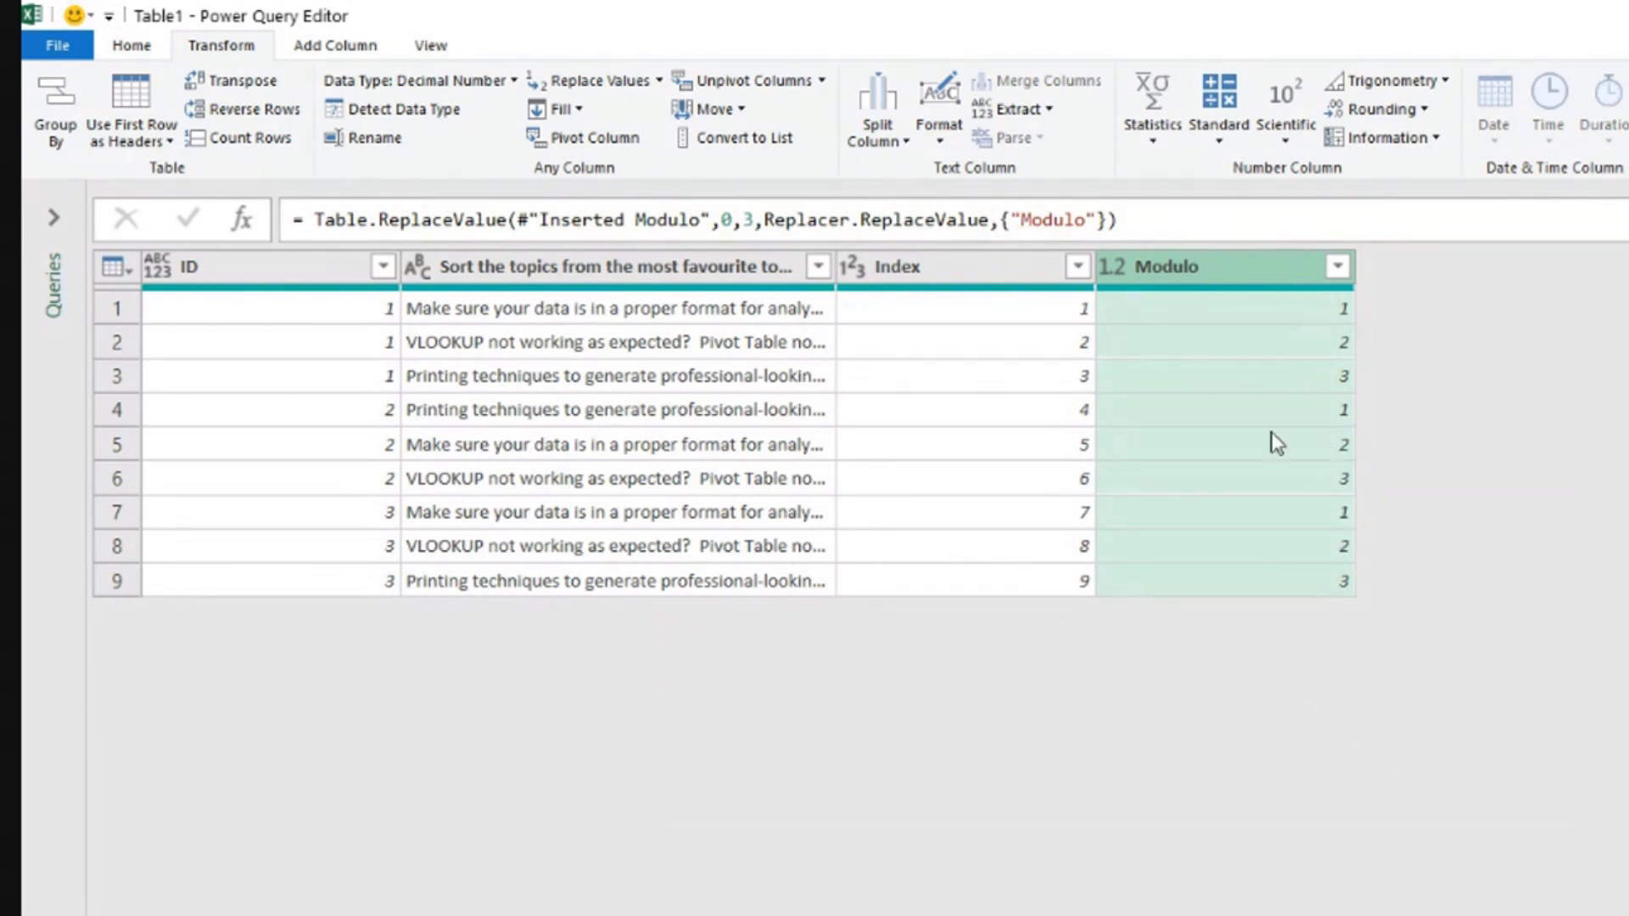
Add a custom column named Points with the formula 4-[Modulo]
left_click(337, 47)
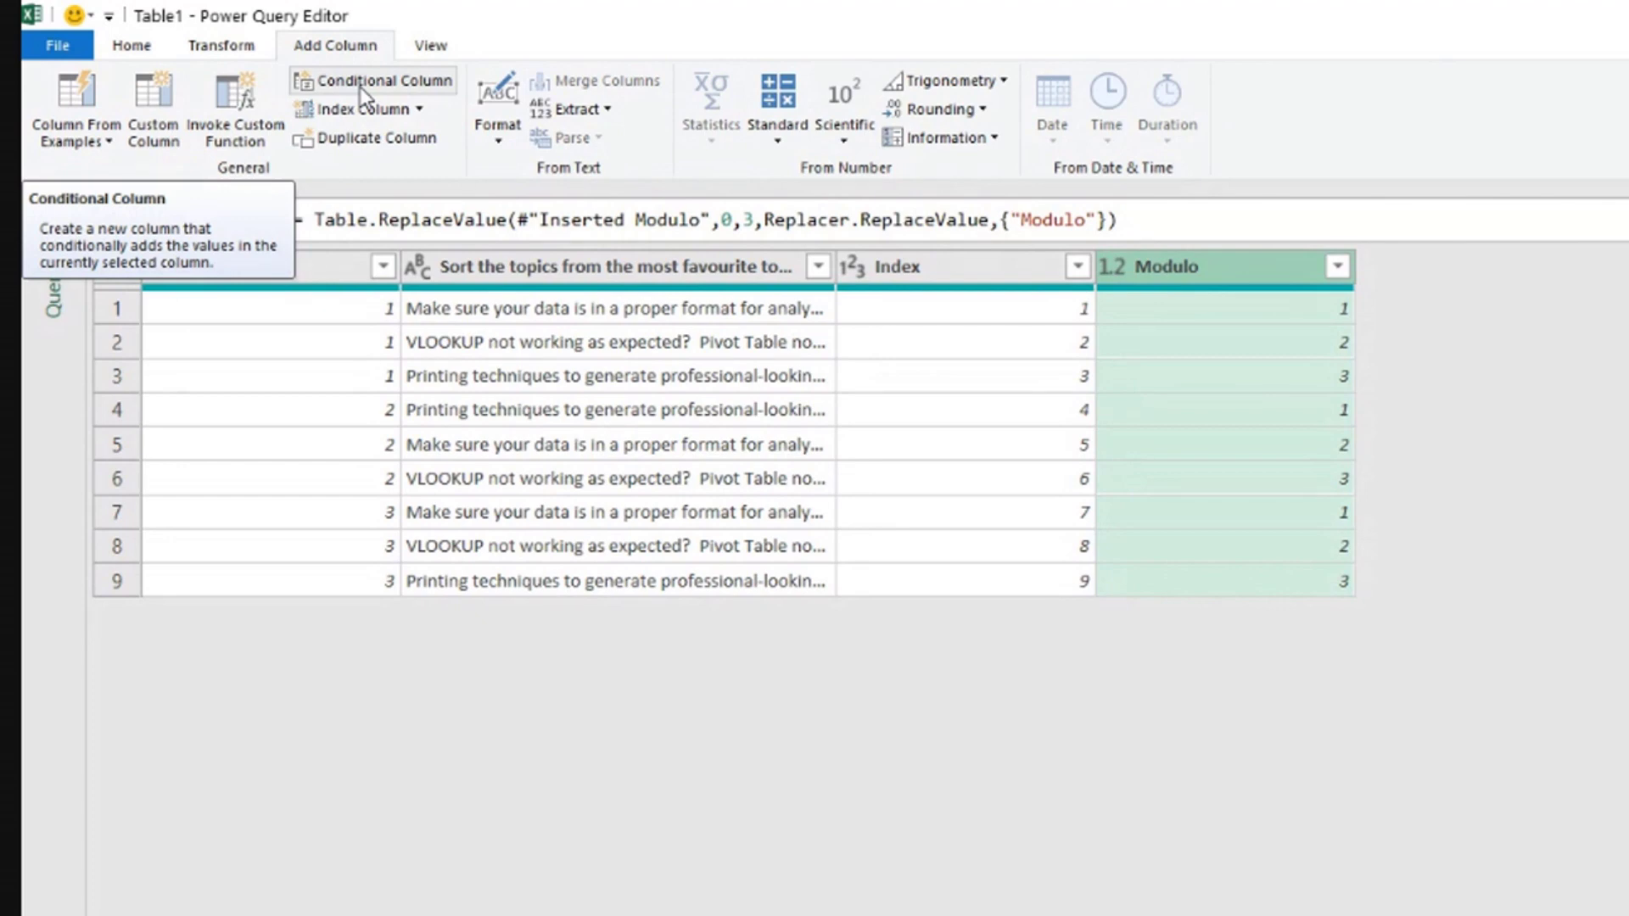
left_click(150, 149)
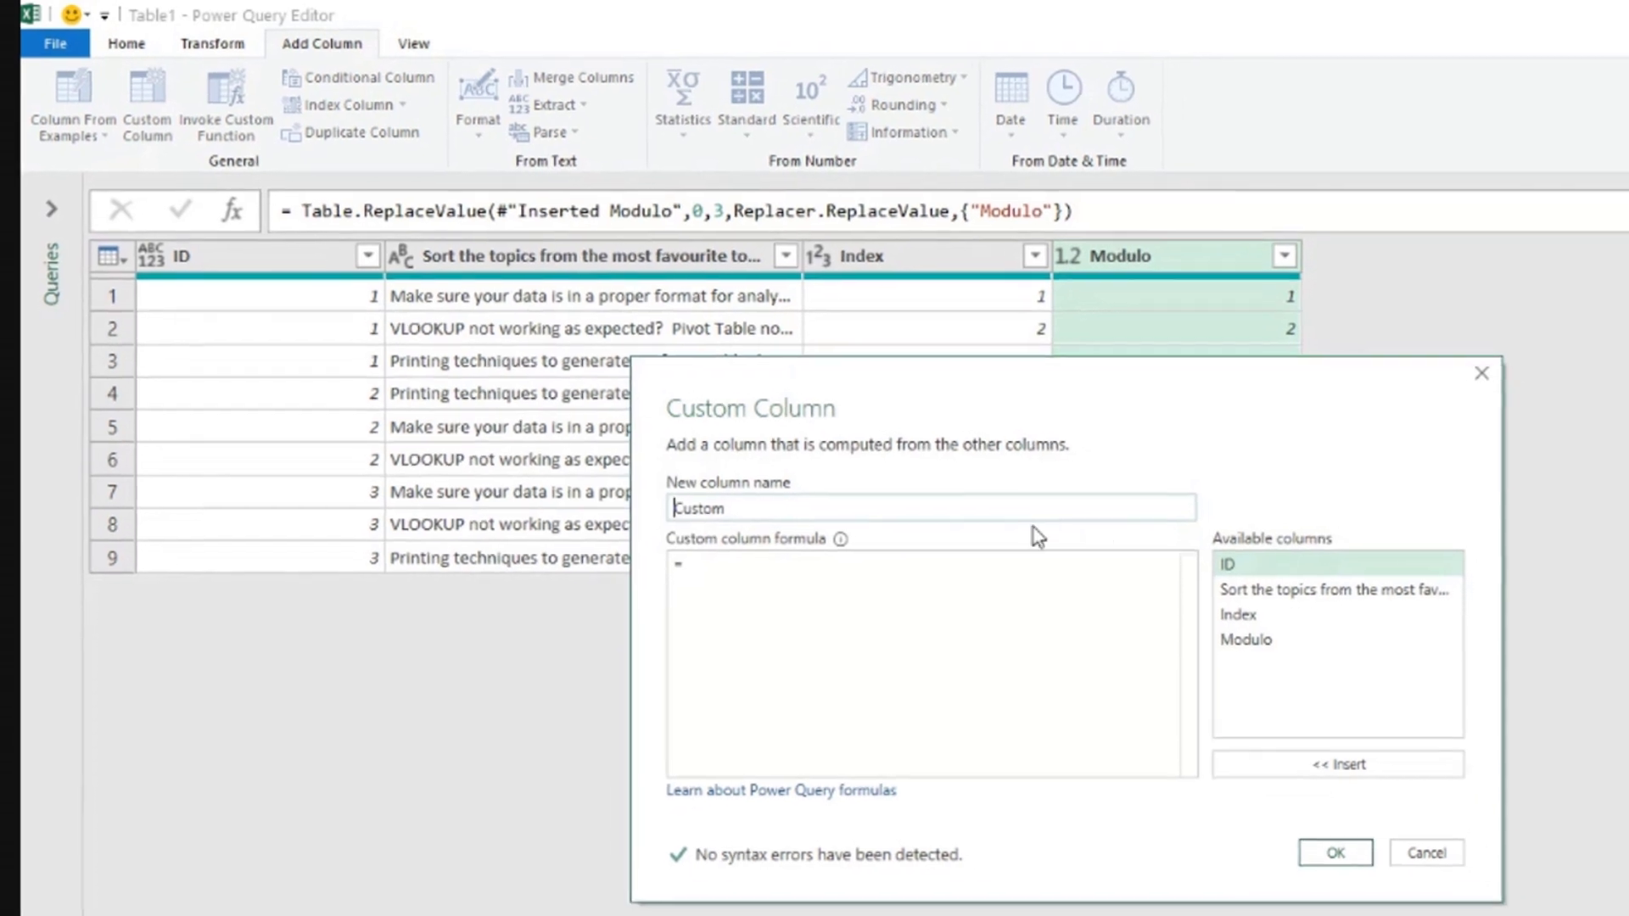
type("Points")
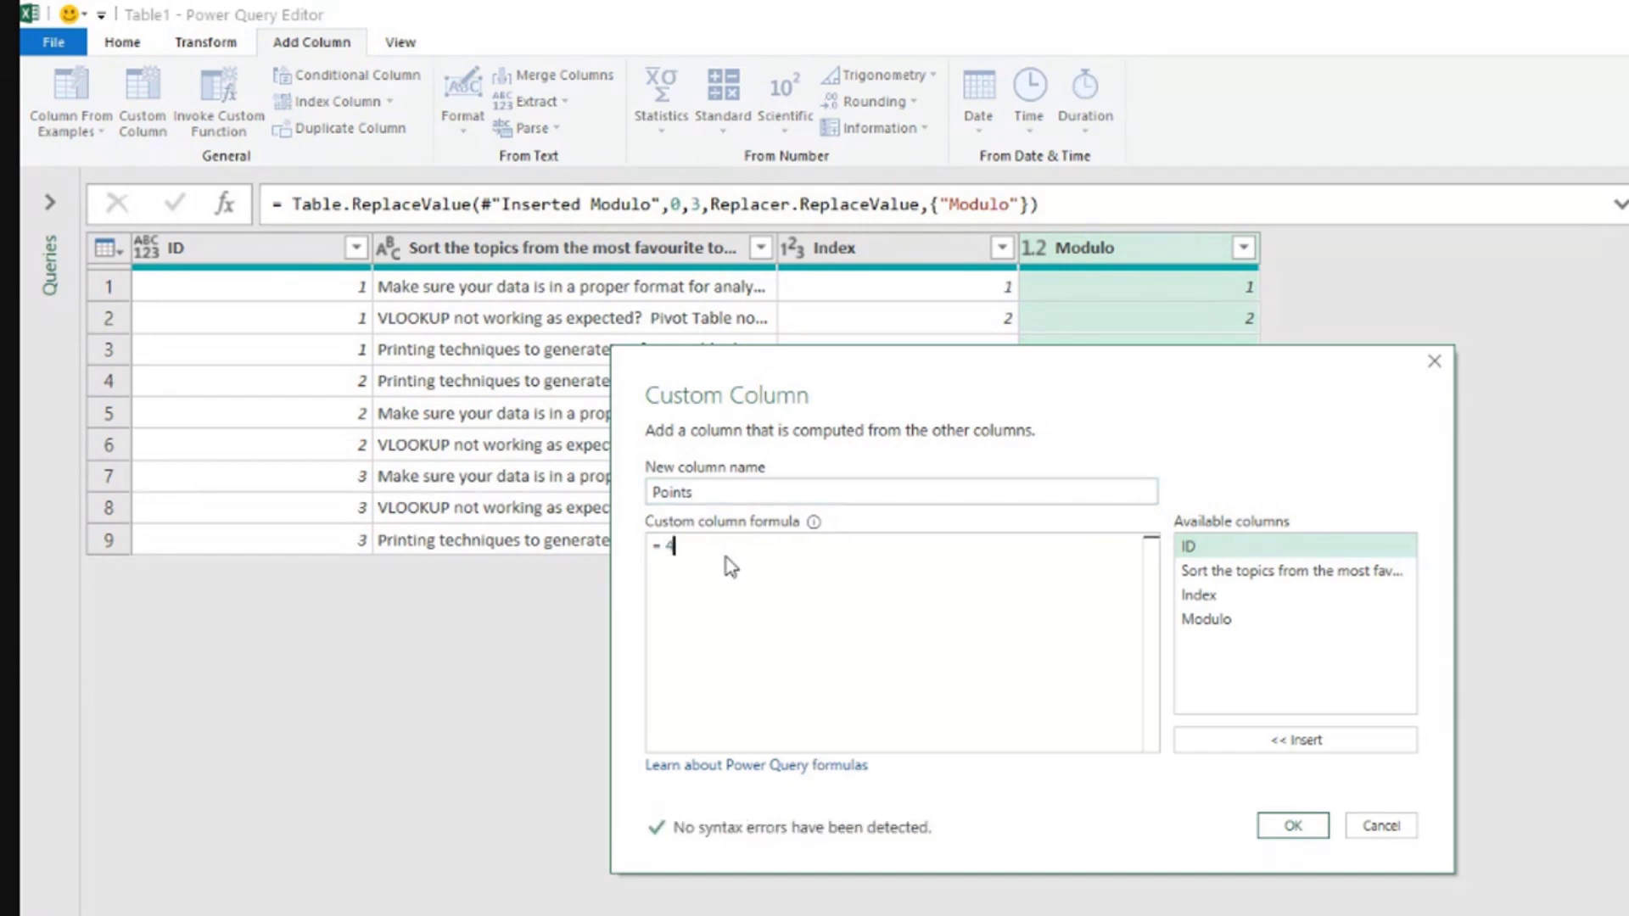
type("4*")
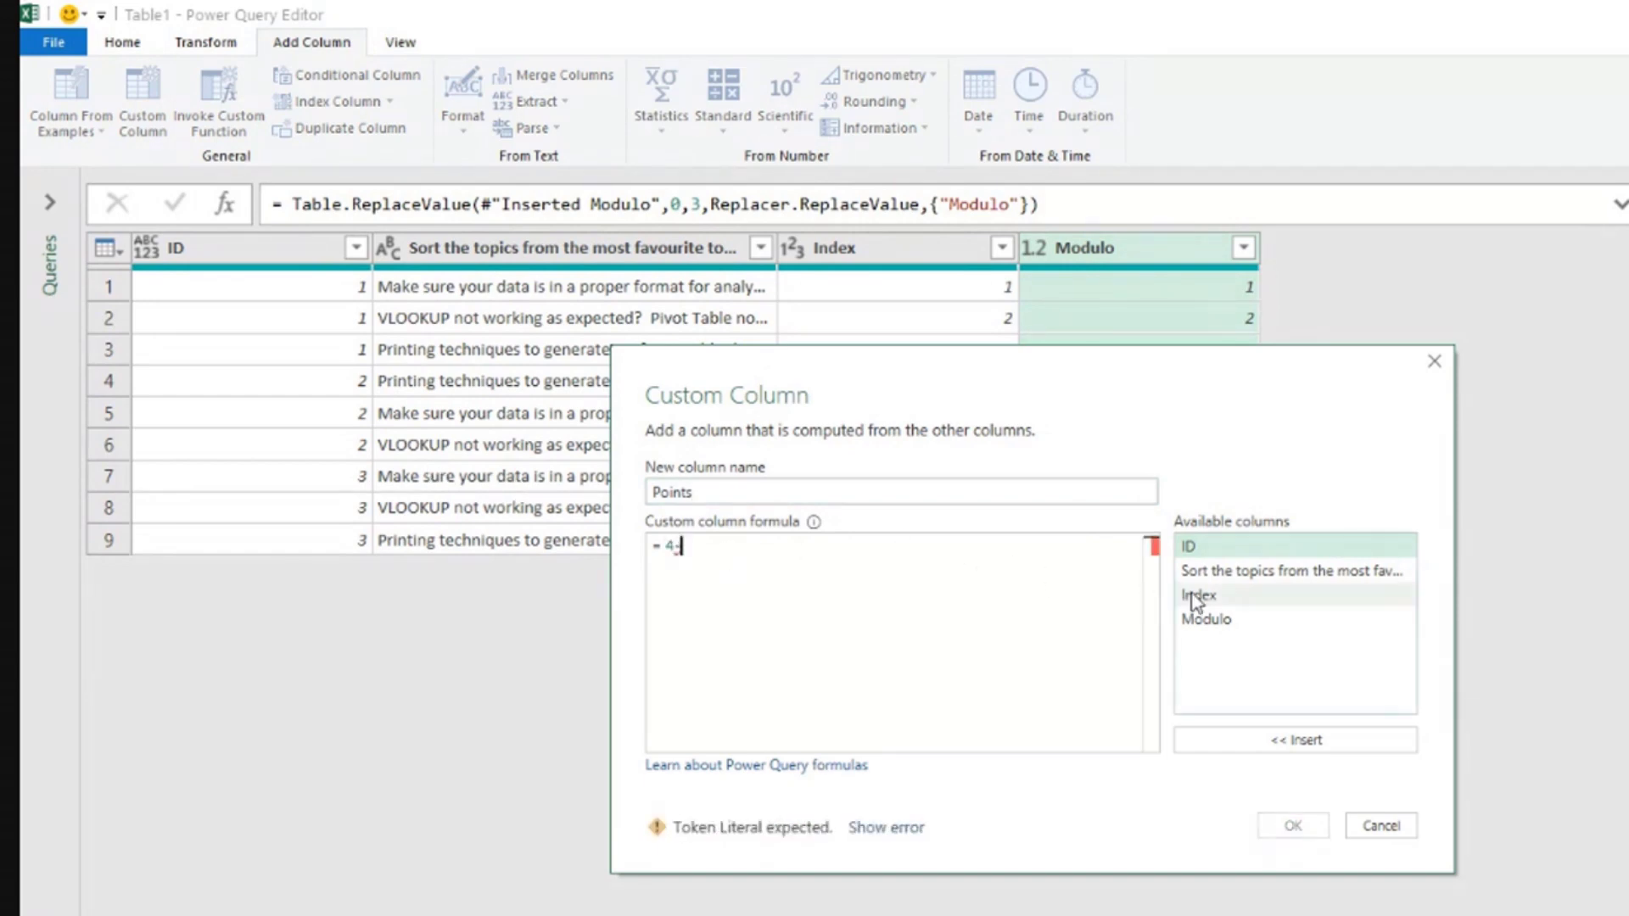
double_click(1206, 619)
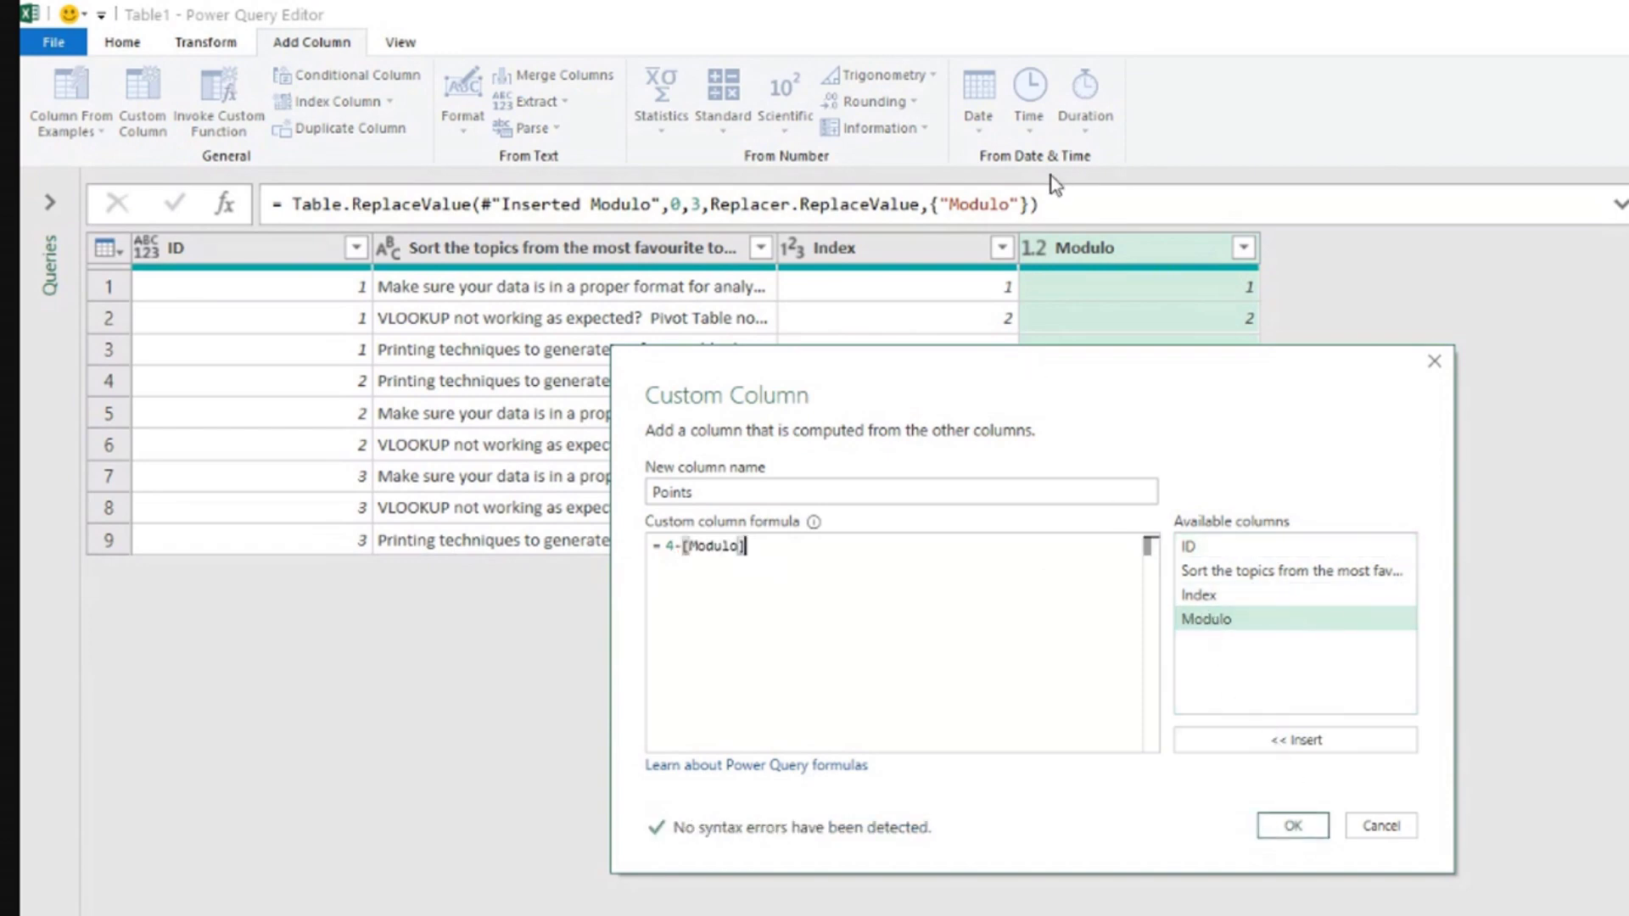
left_click(1293, 827)
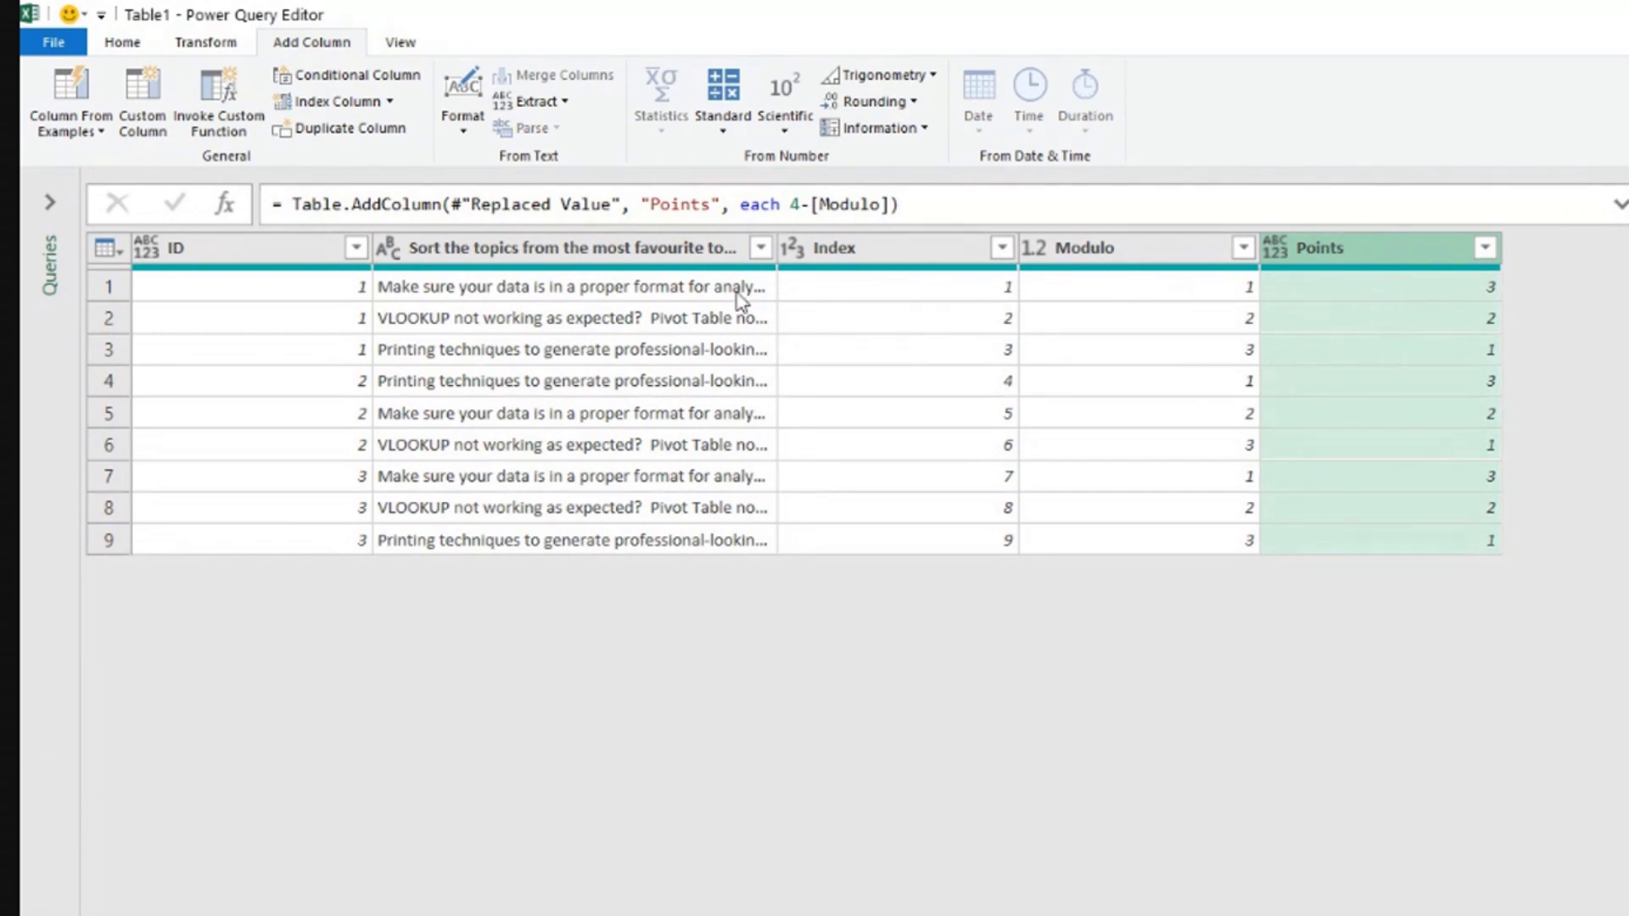
Rename the topic ranking column as Options
double_click(543, 245)
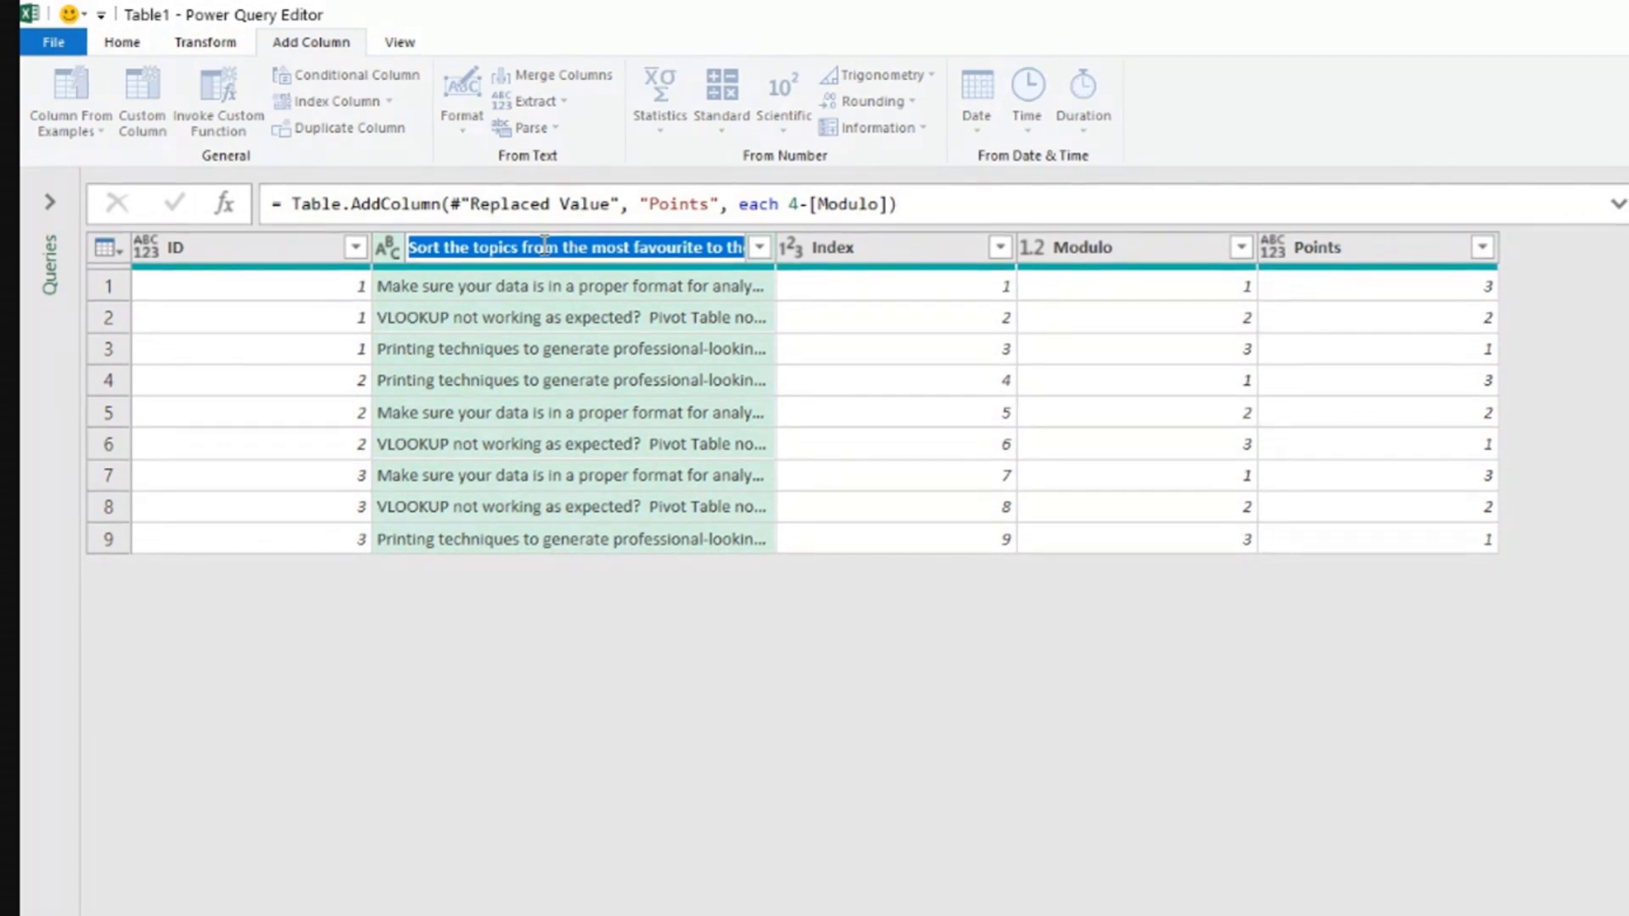
type("Options")
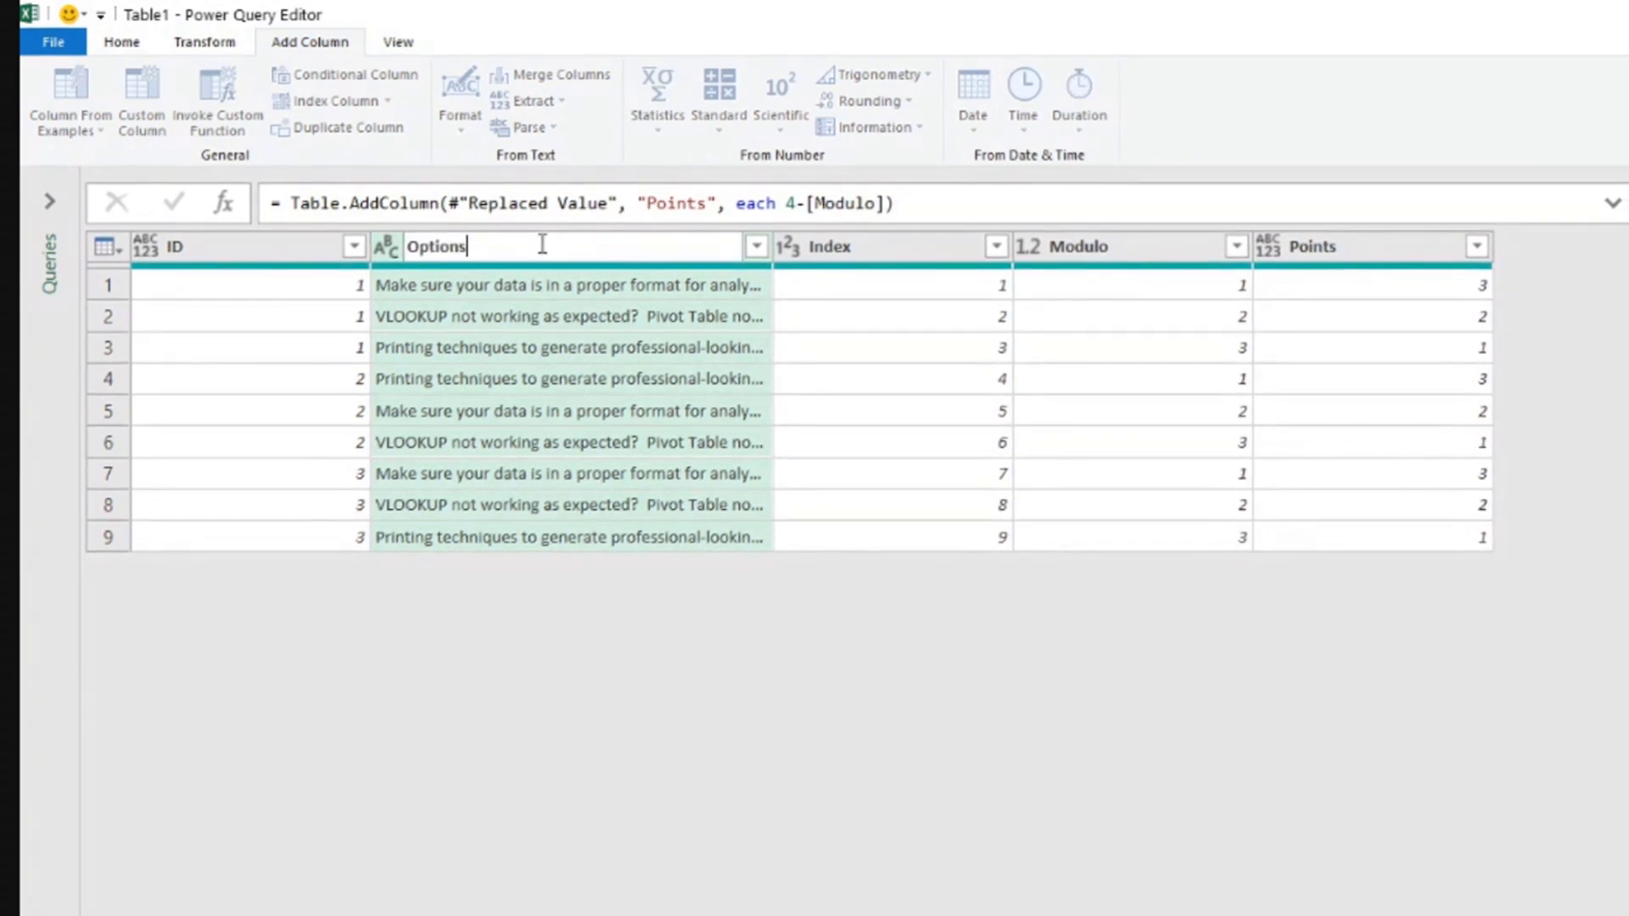
key("Return")
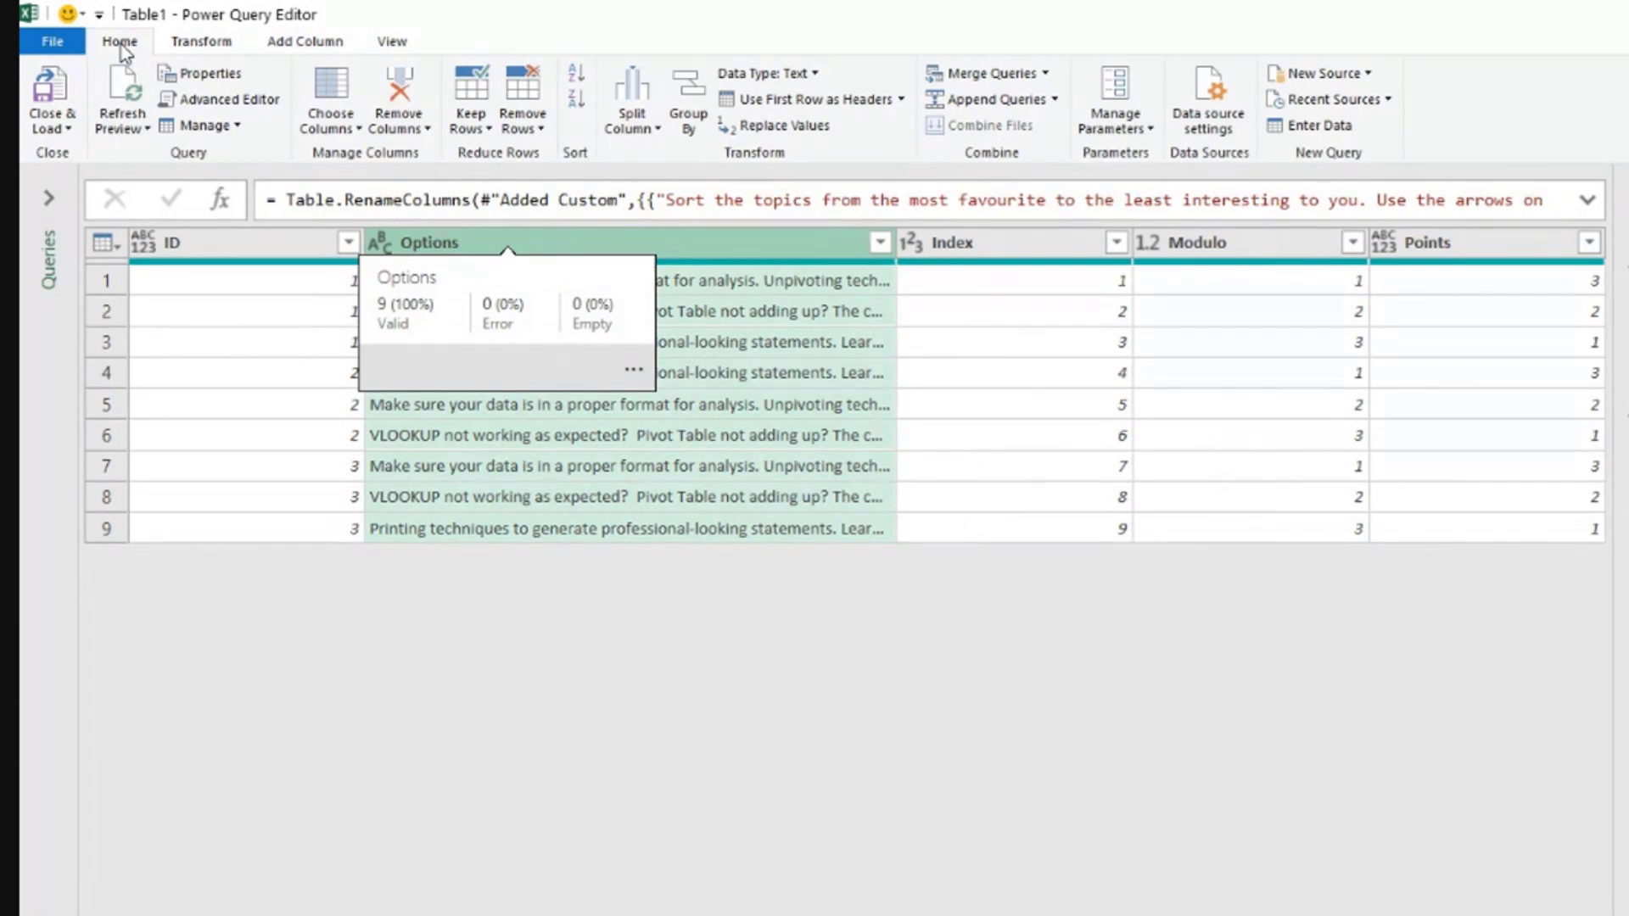
Group the rows by Options with a new column named Total Points that sums Points, and widen the Options column
left_click(688, 109)
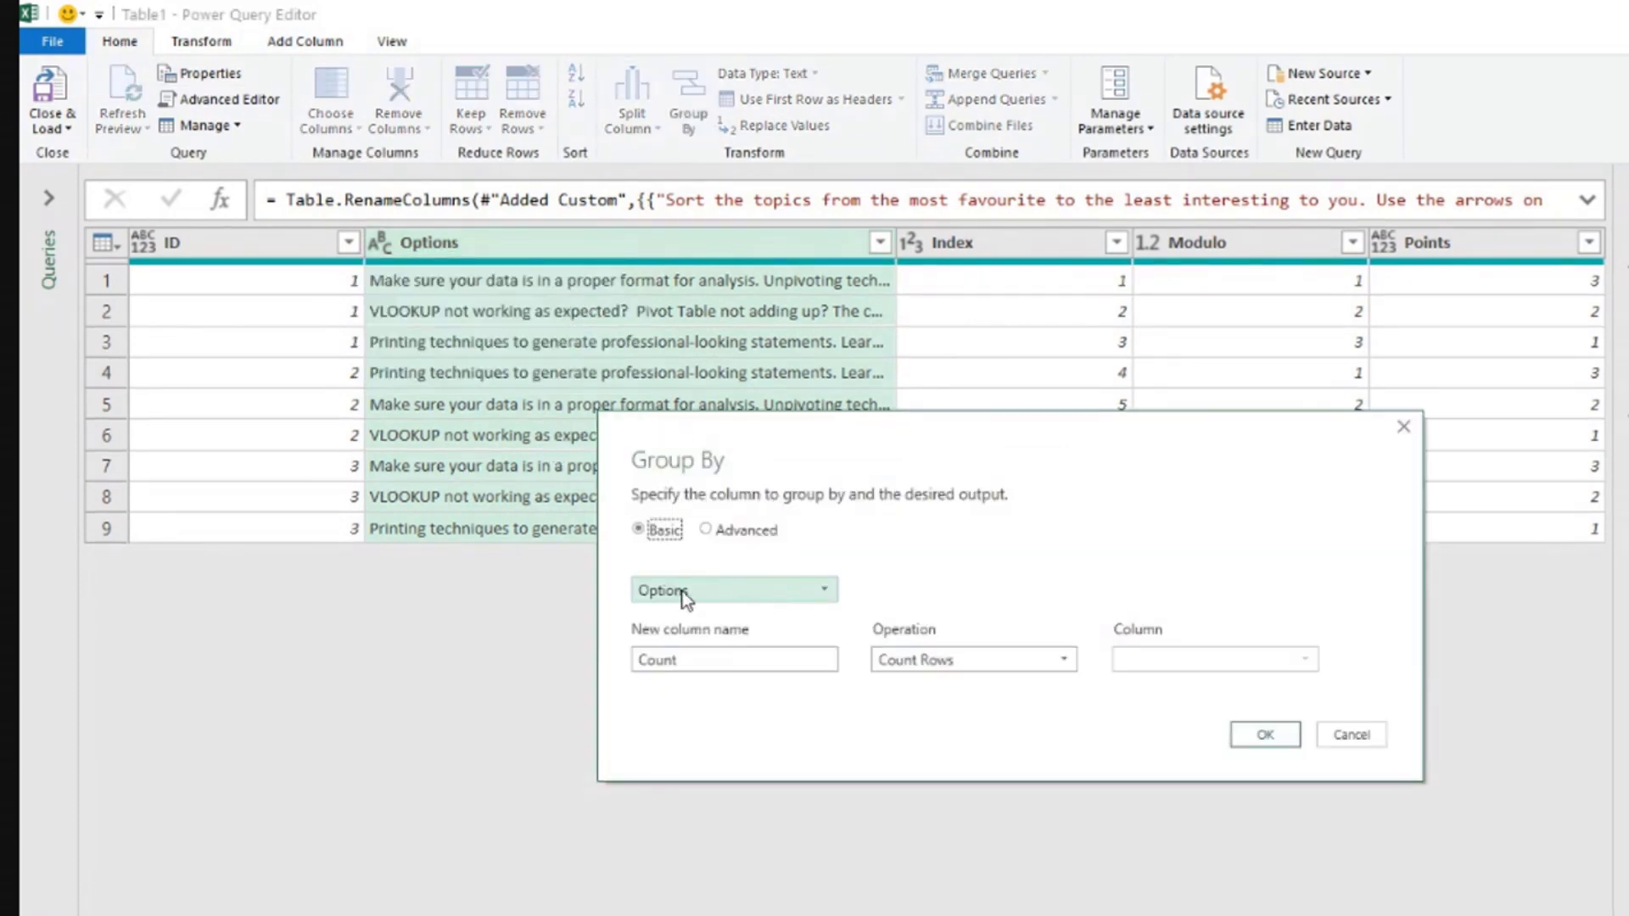
left_click(694, 661)
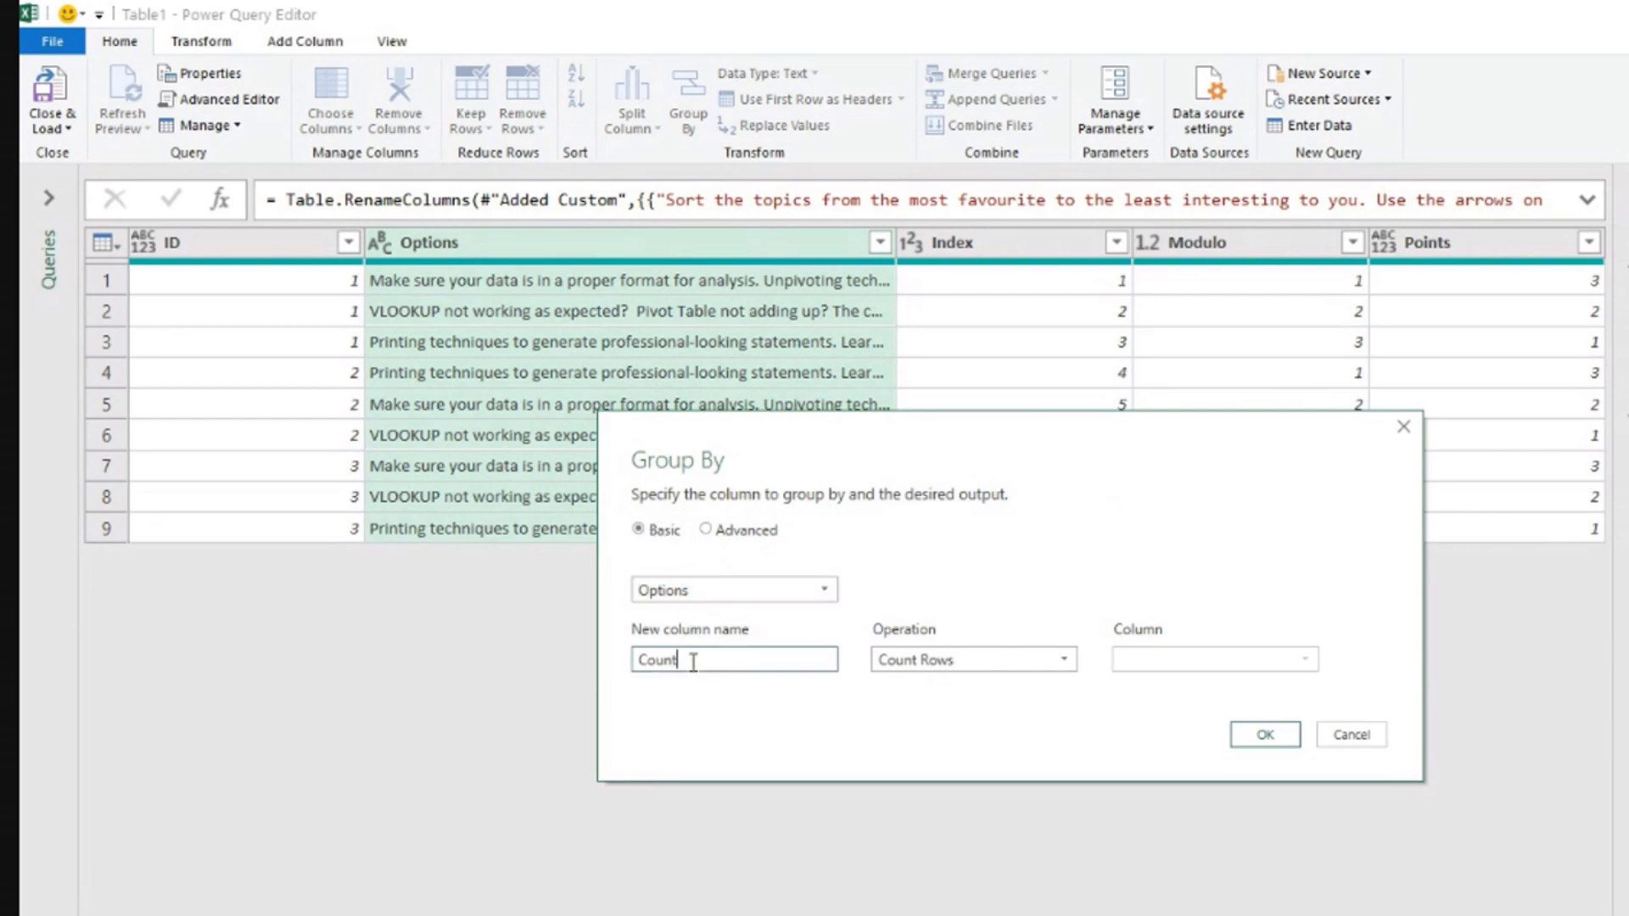
double_click(693, 662)
type("Total Poi")
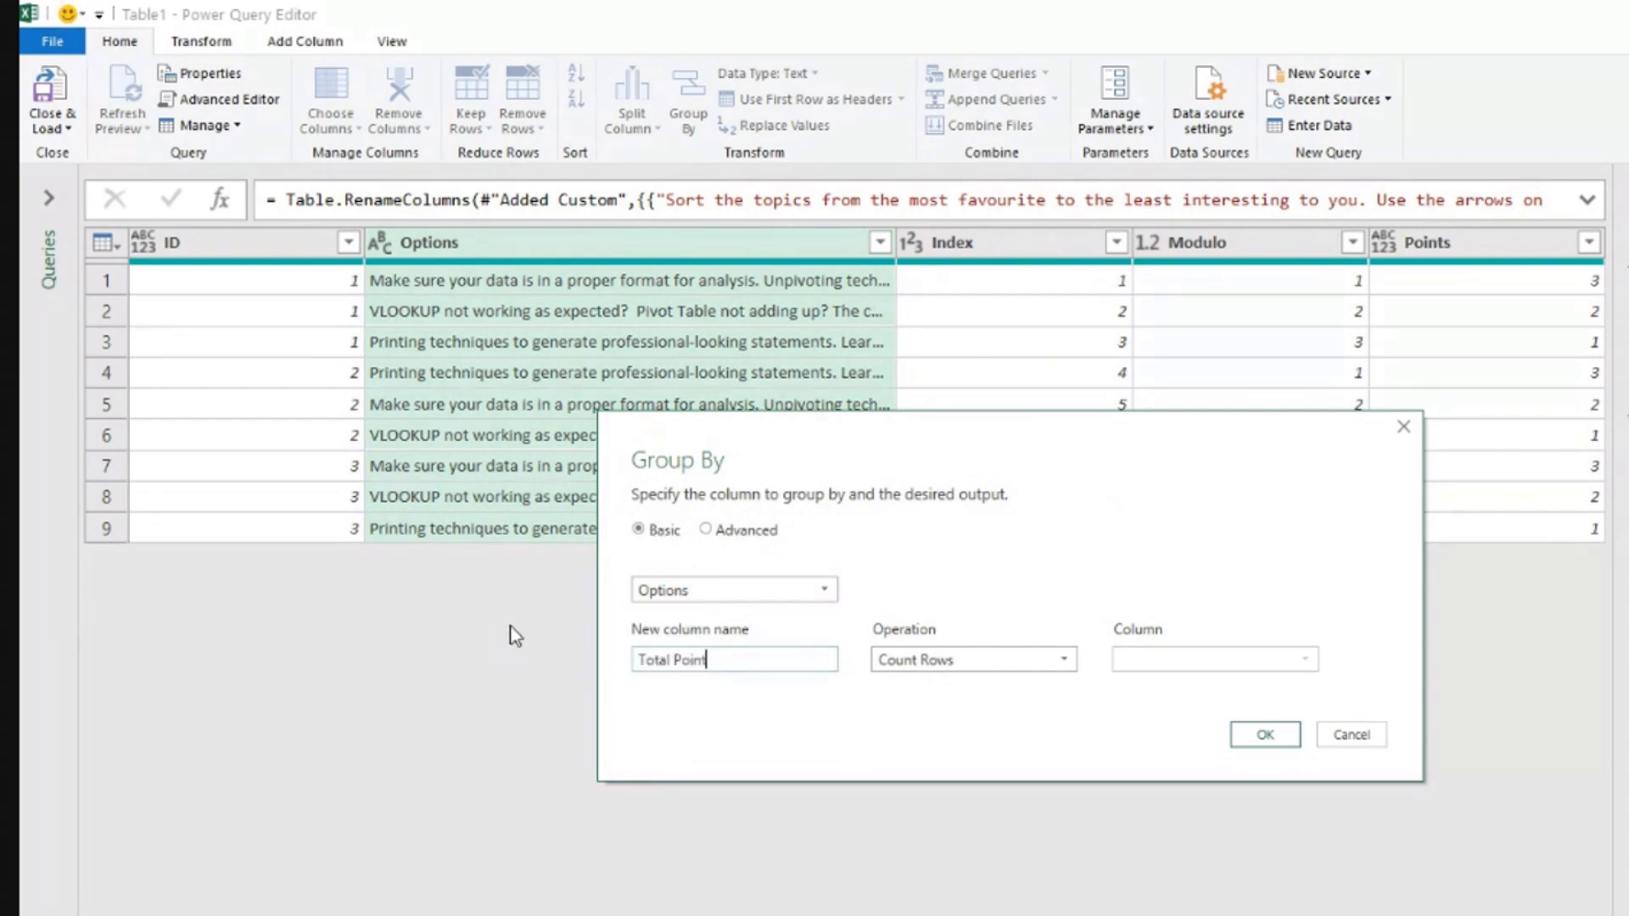
type("nts")
left_click(1015, 658)
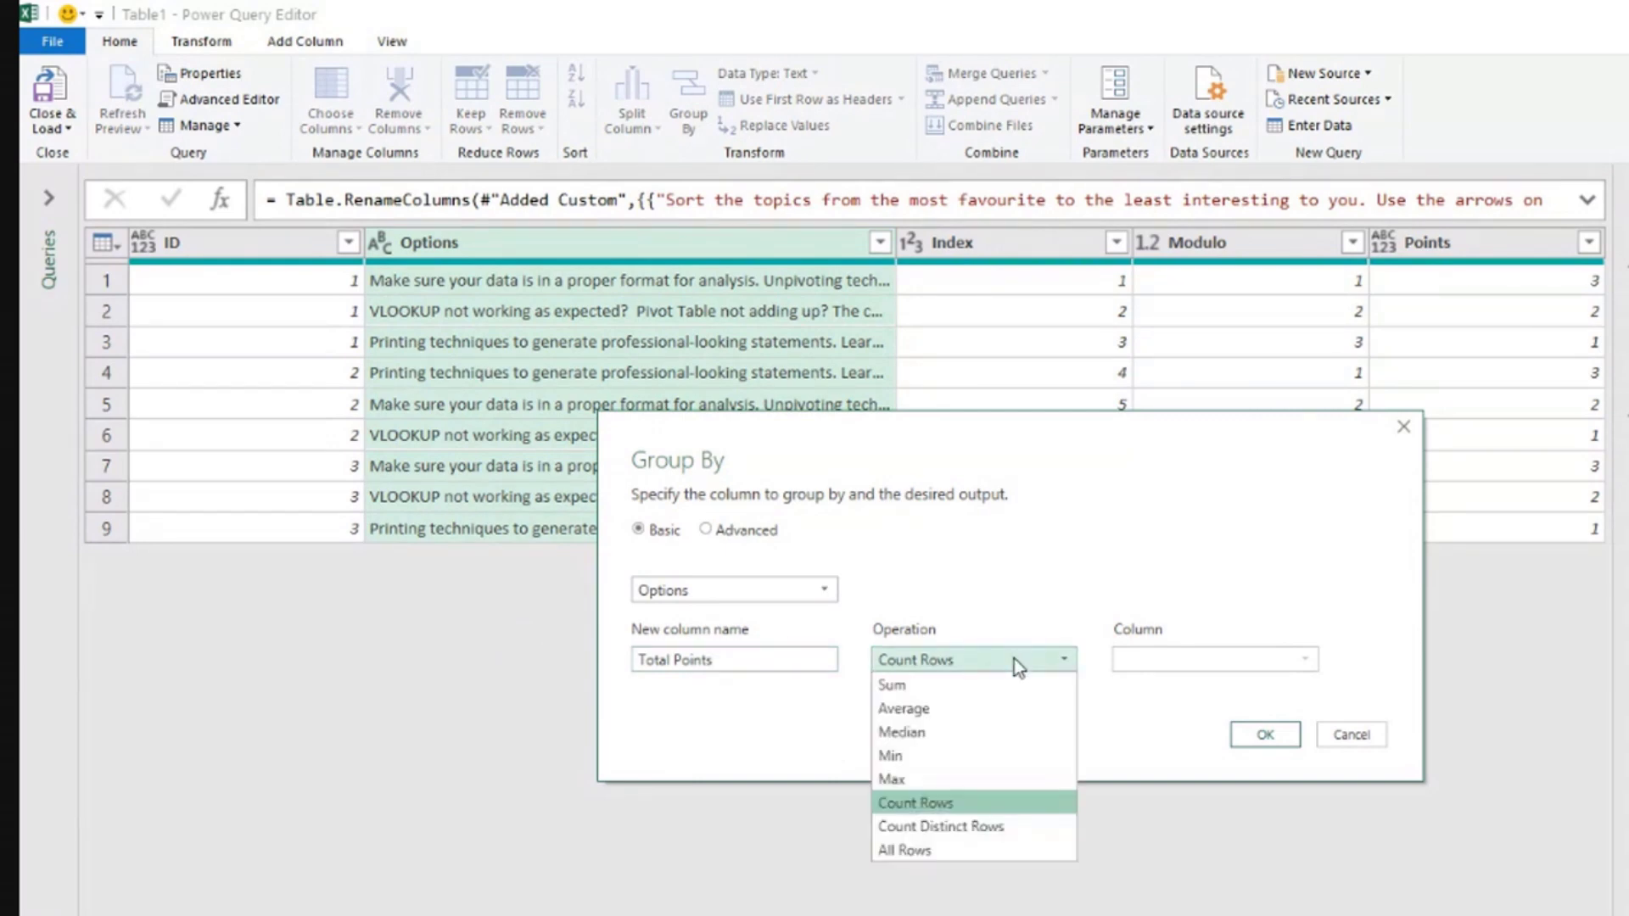
left_click(973, 687)
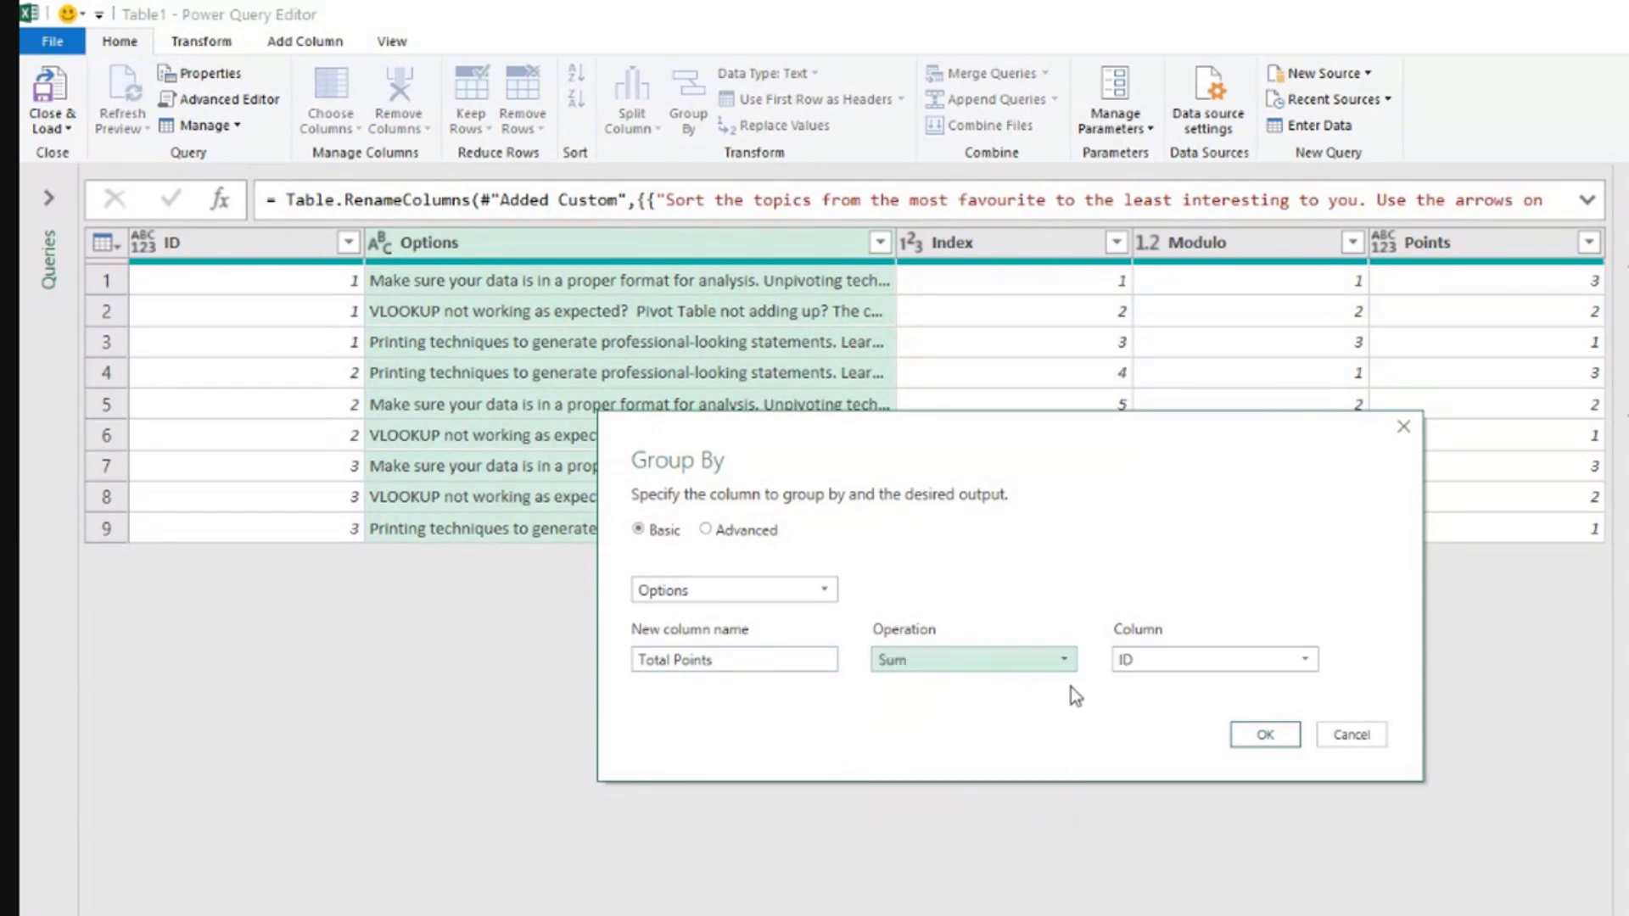
left_click(1143, 661)
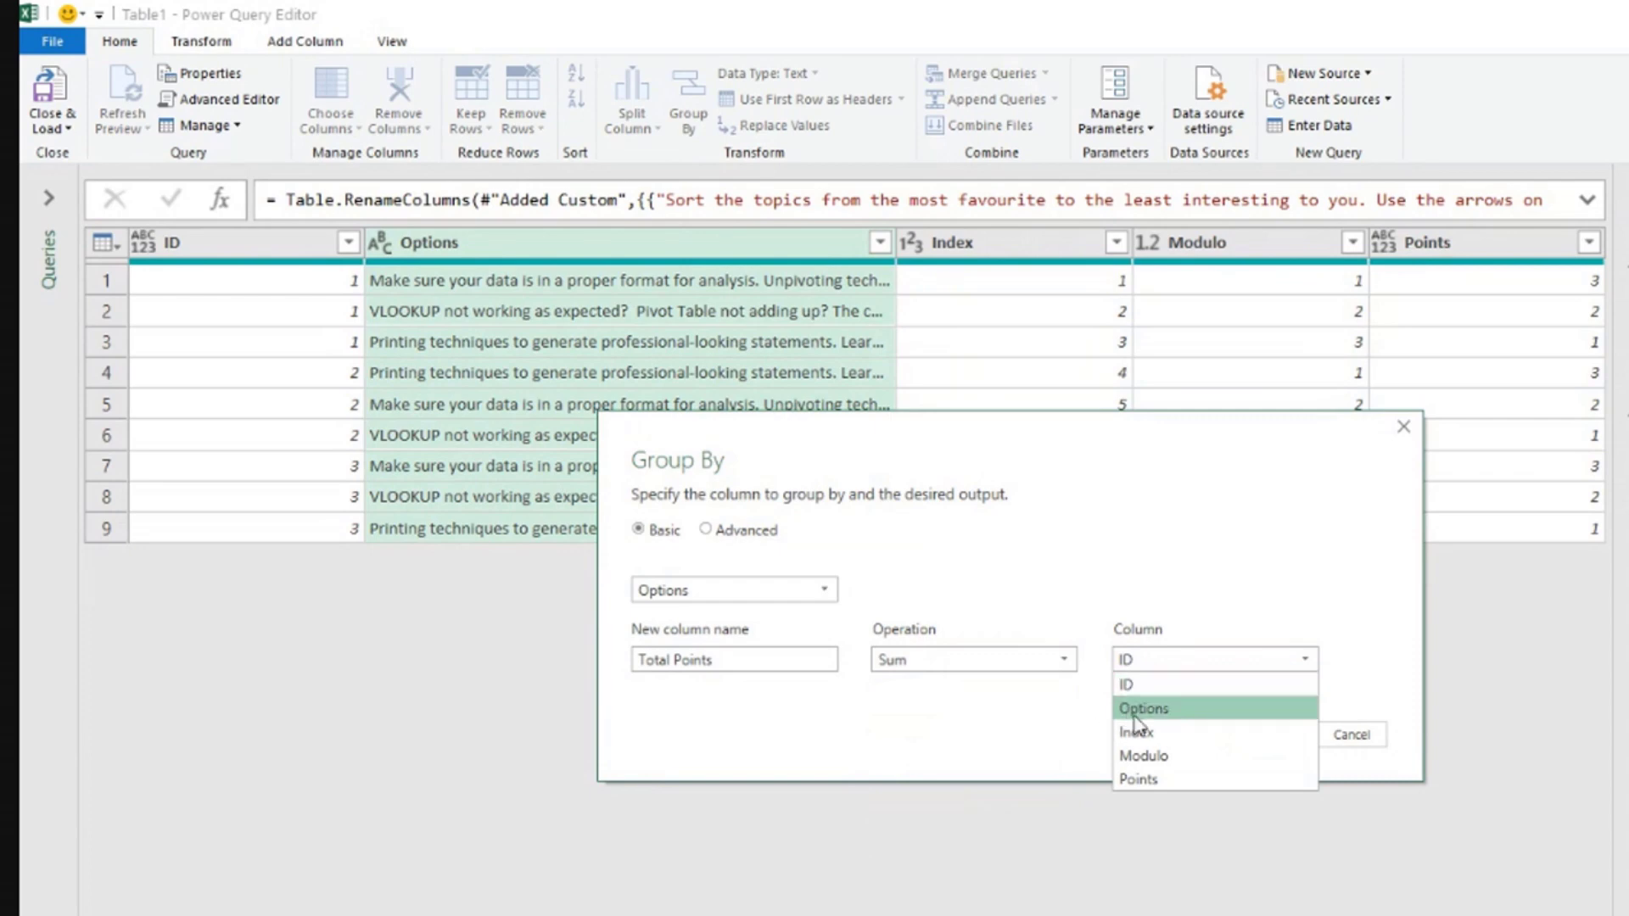
left_click(1137, 779)
left_click(1246, 742)
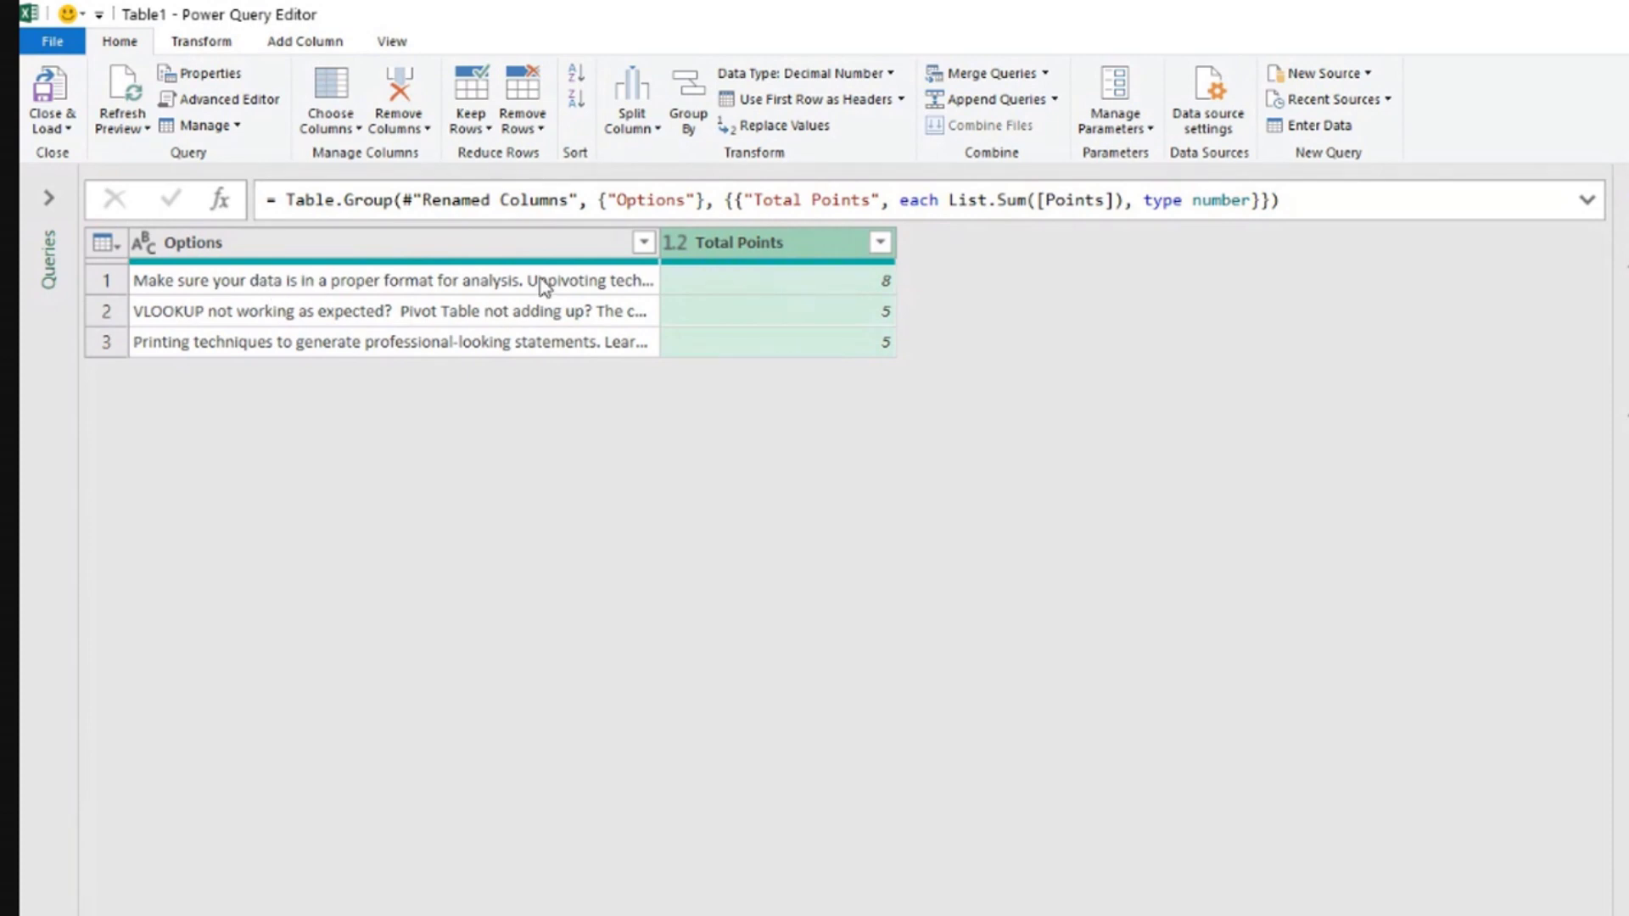
left_click_drag(661, 246, 1049, 251)
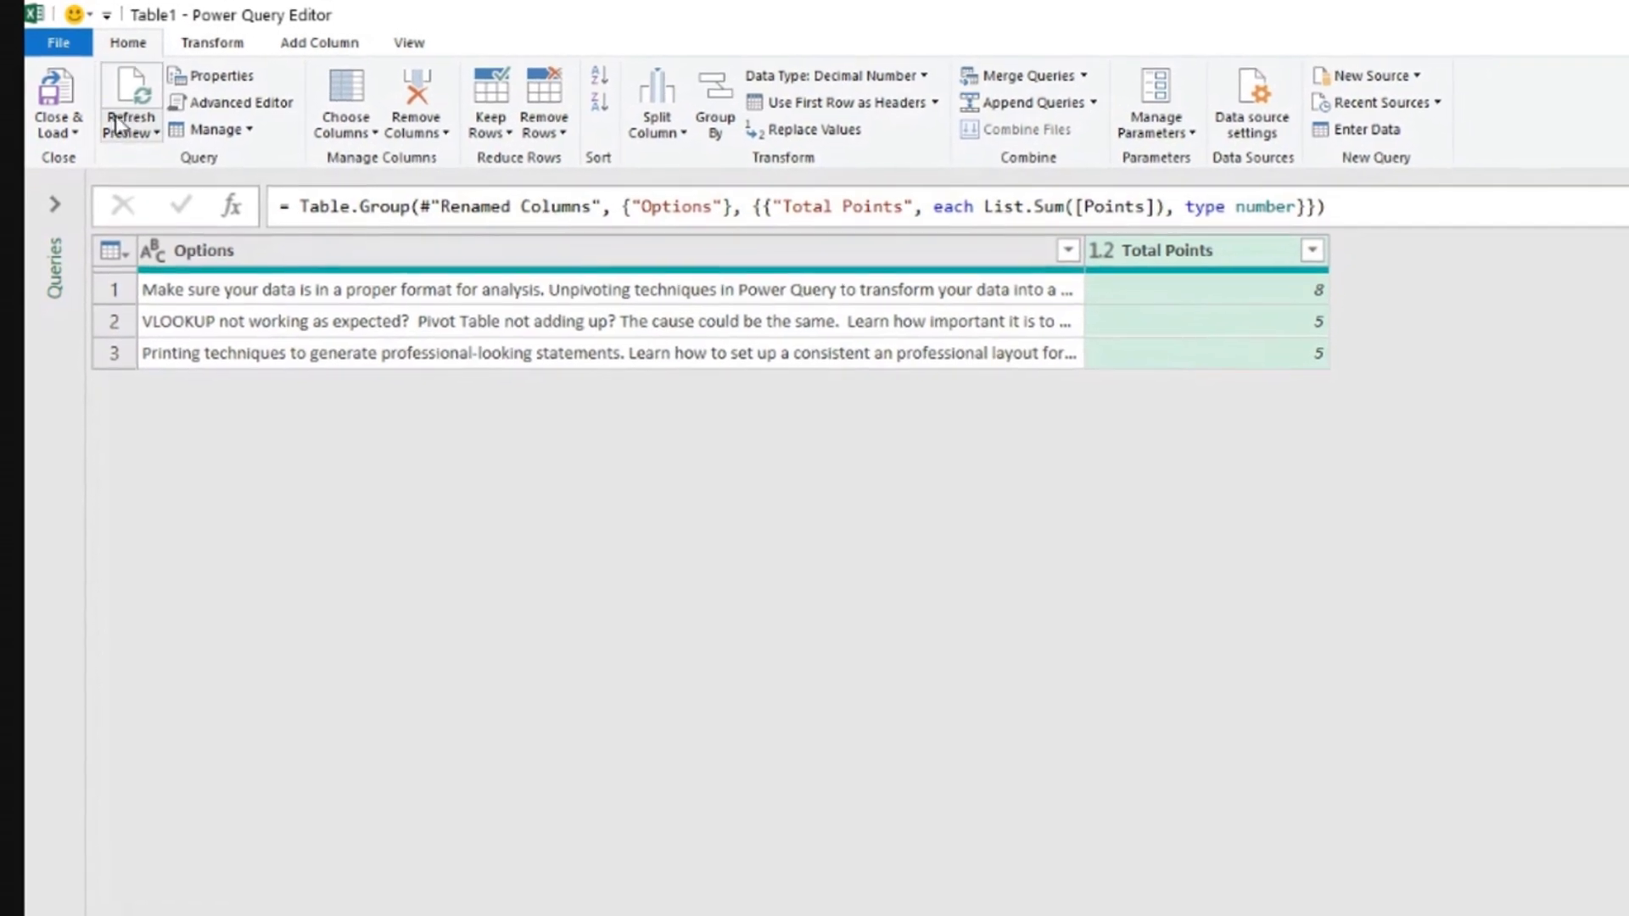
Close the query editor and load the query result as a table in a new worksheet
left_click(69, 133)
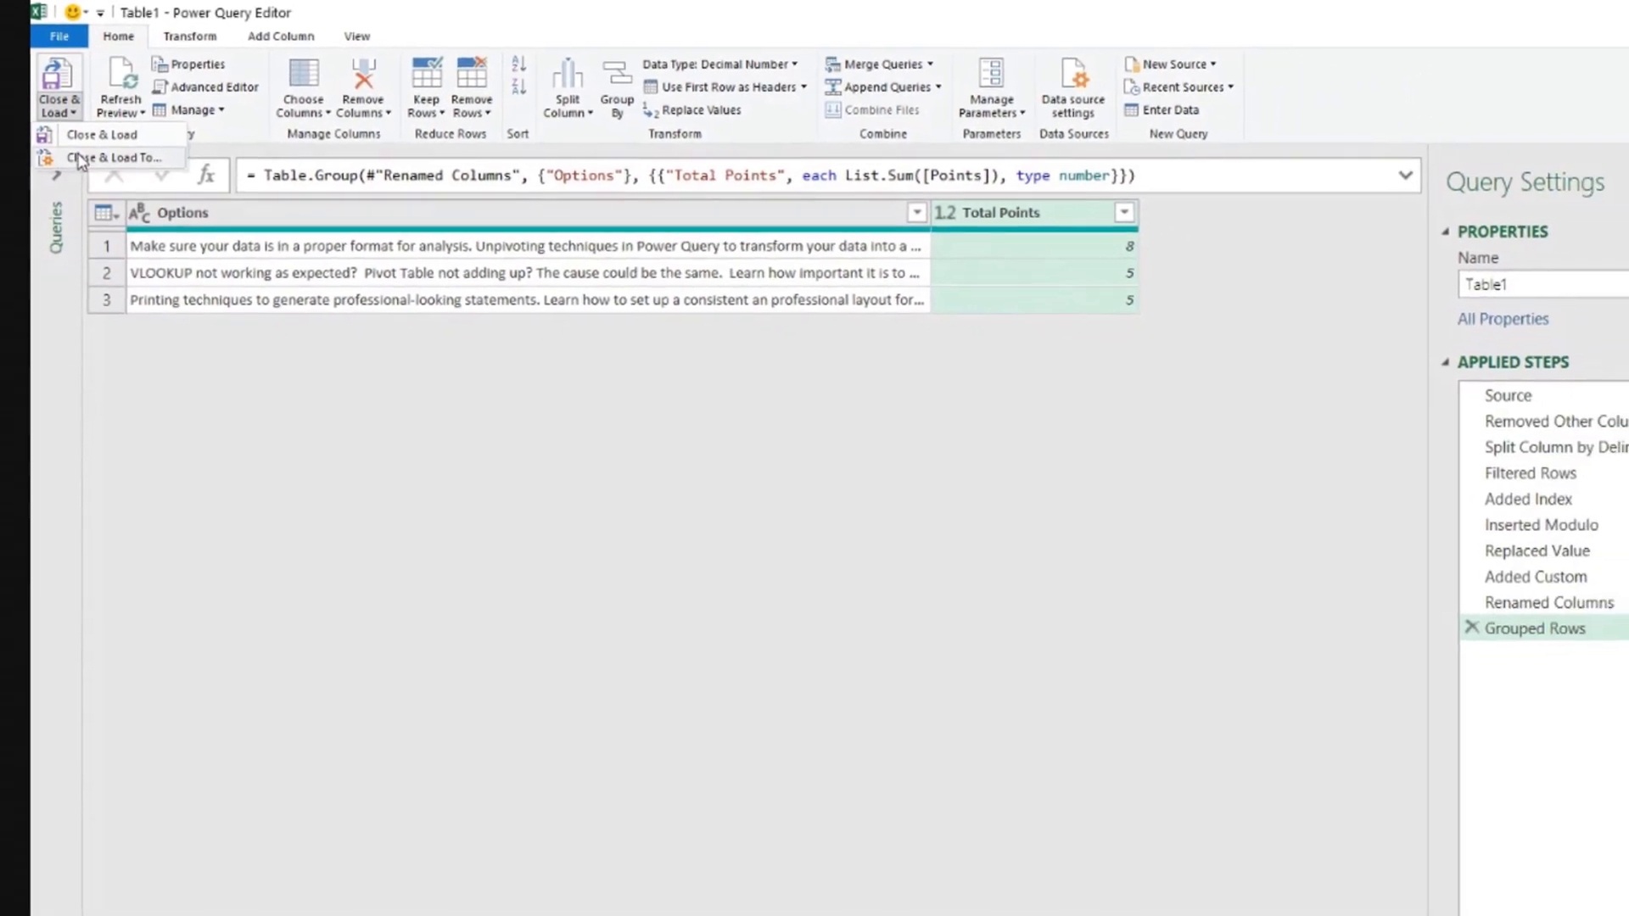
left_click(104, 147)
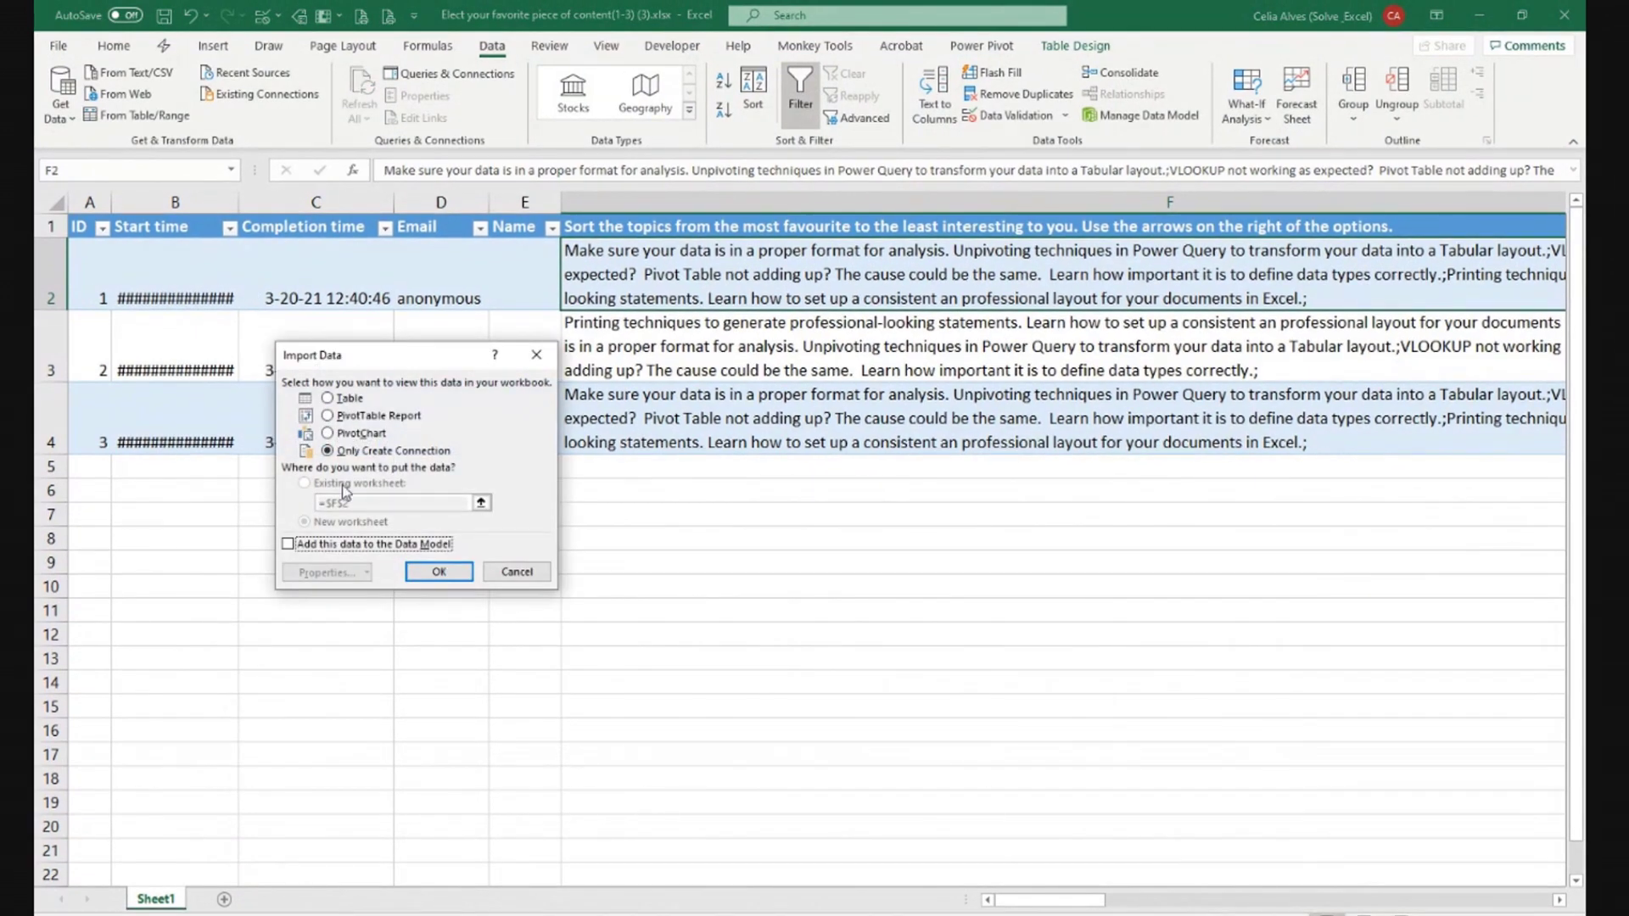
left_click(327, 399)
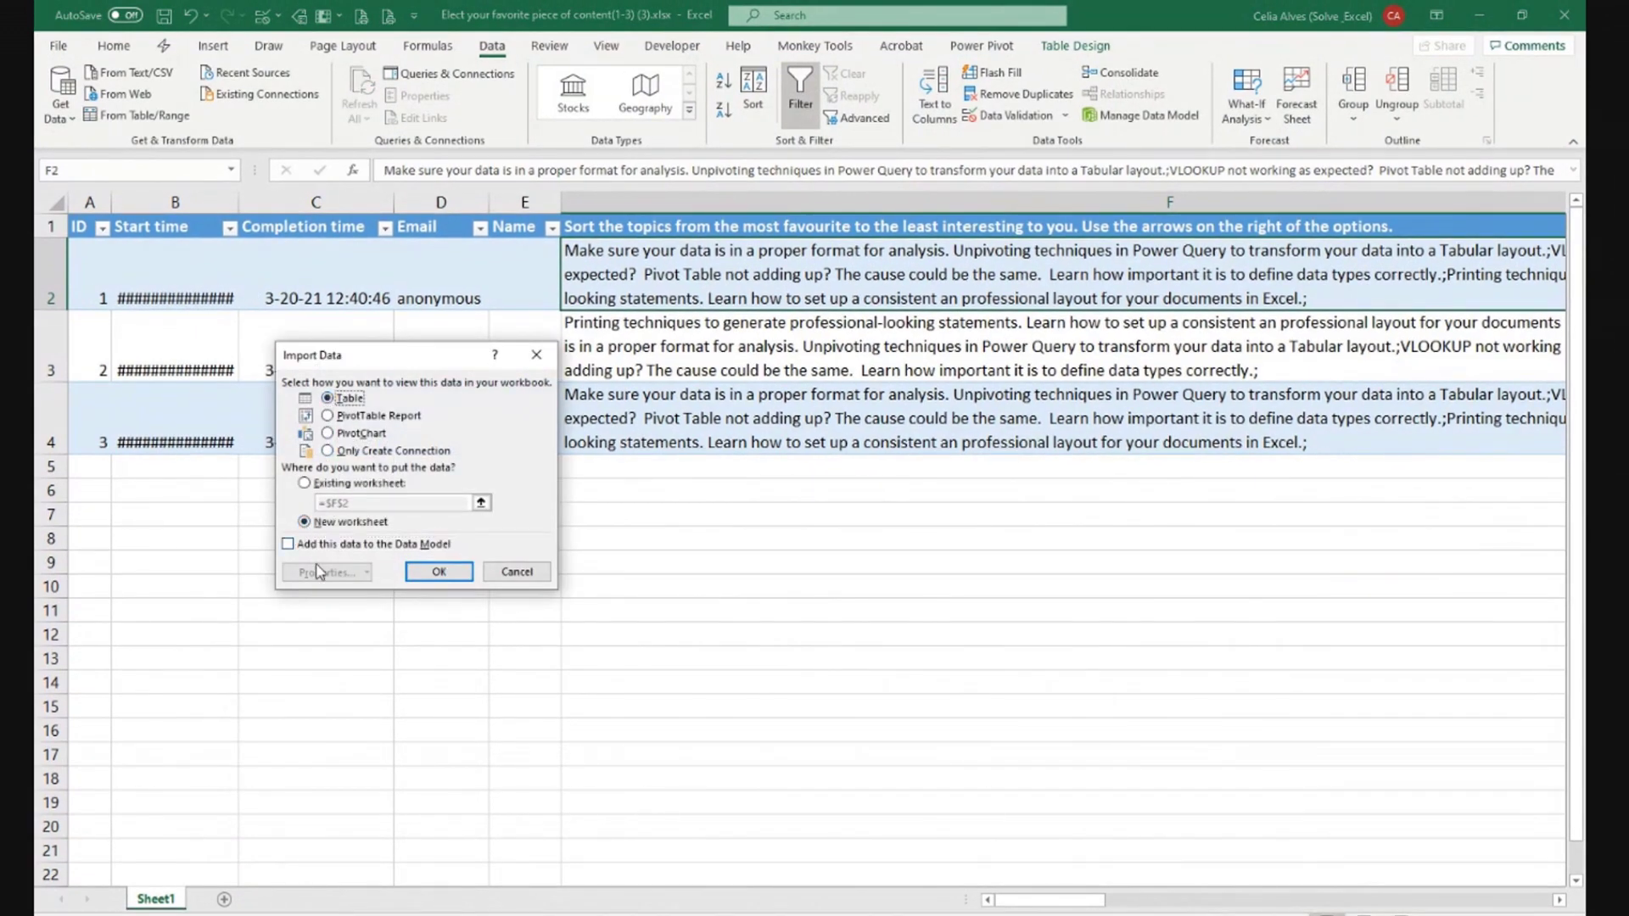
left_click(437, 571)
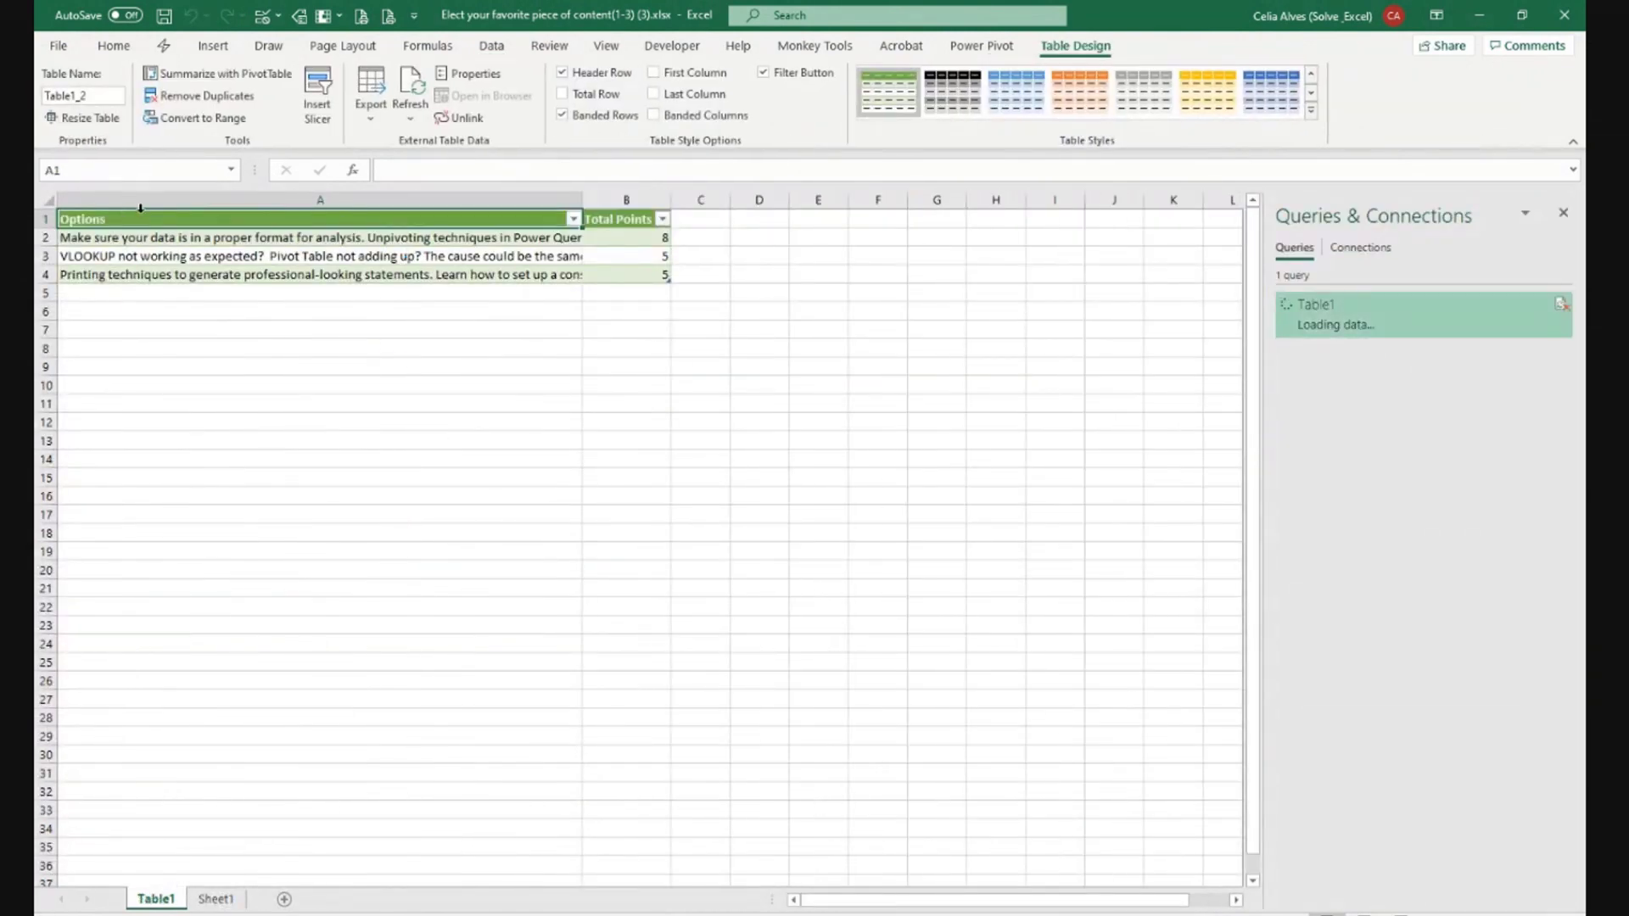
Wrap the text in the loaded table's data rows A2:B4 and align it left and to the top
left_click_drag(88, 242, 630, 270)
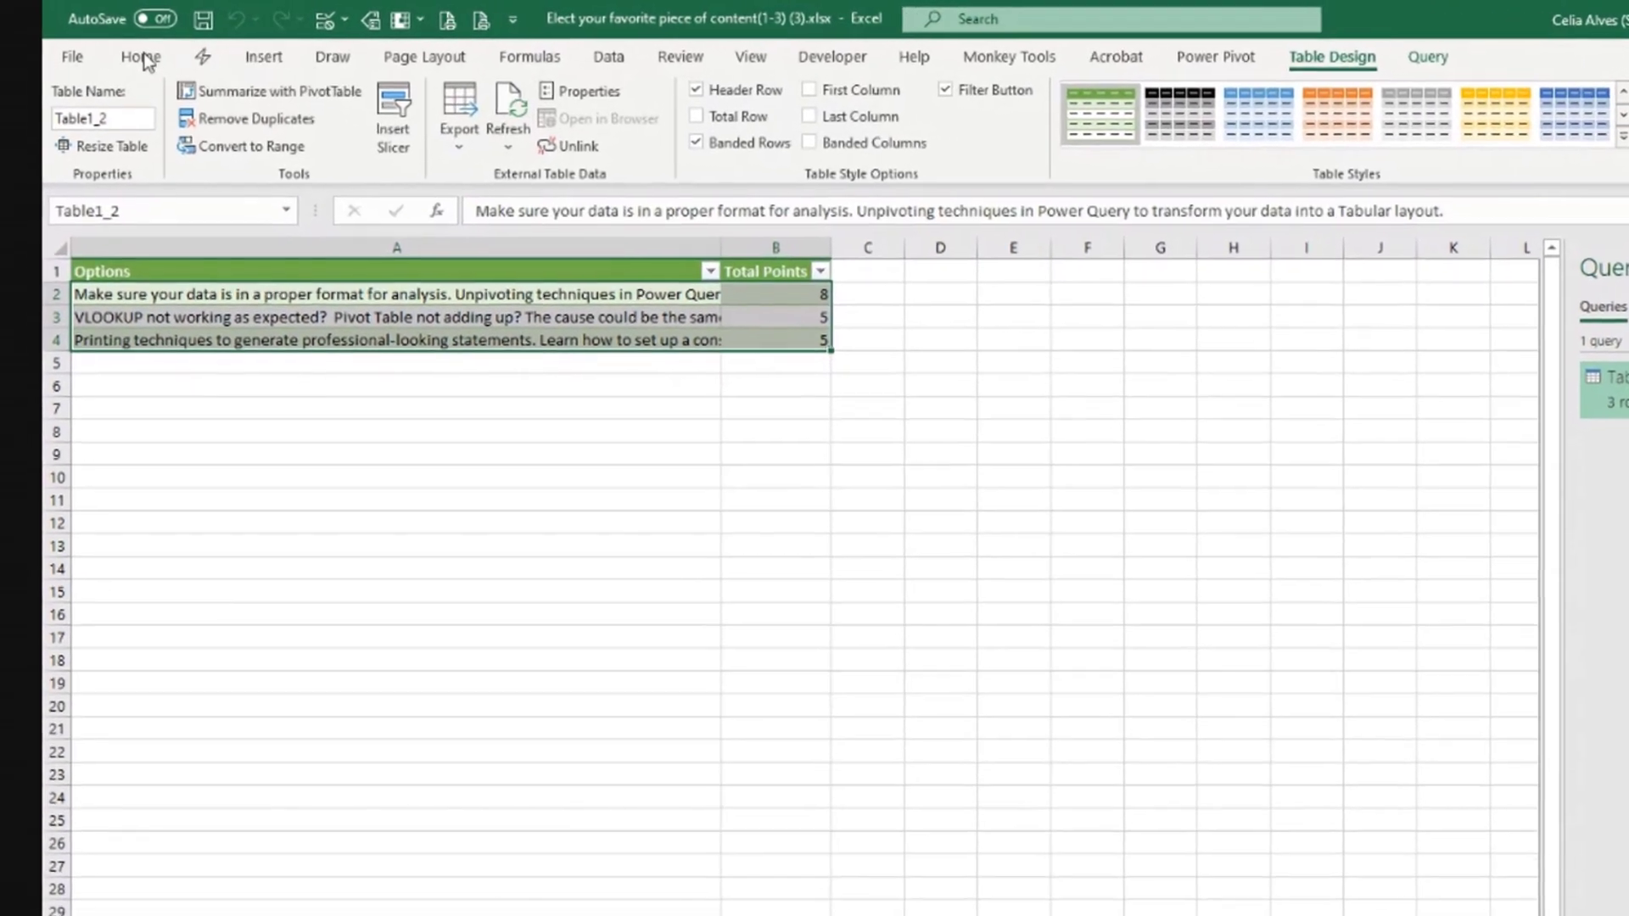
left_click(114, 45)
left_click(718, 101)
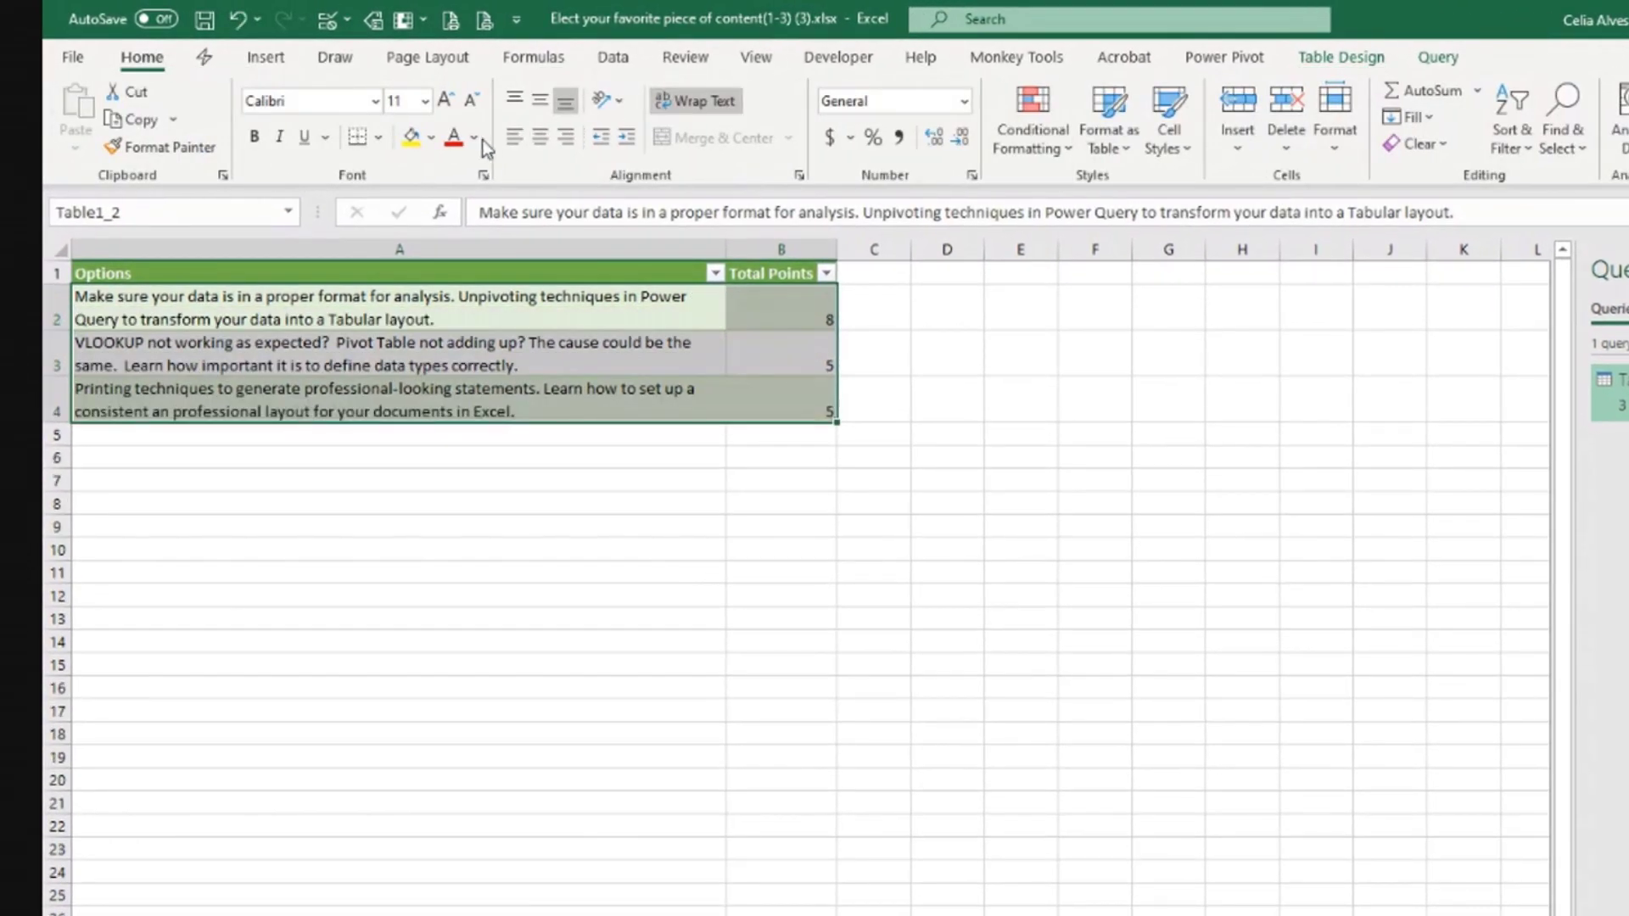
left_click(514, 137)
left_click(512, 96)
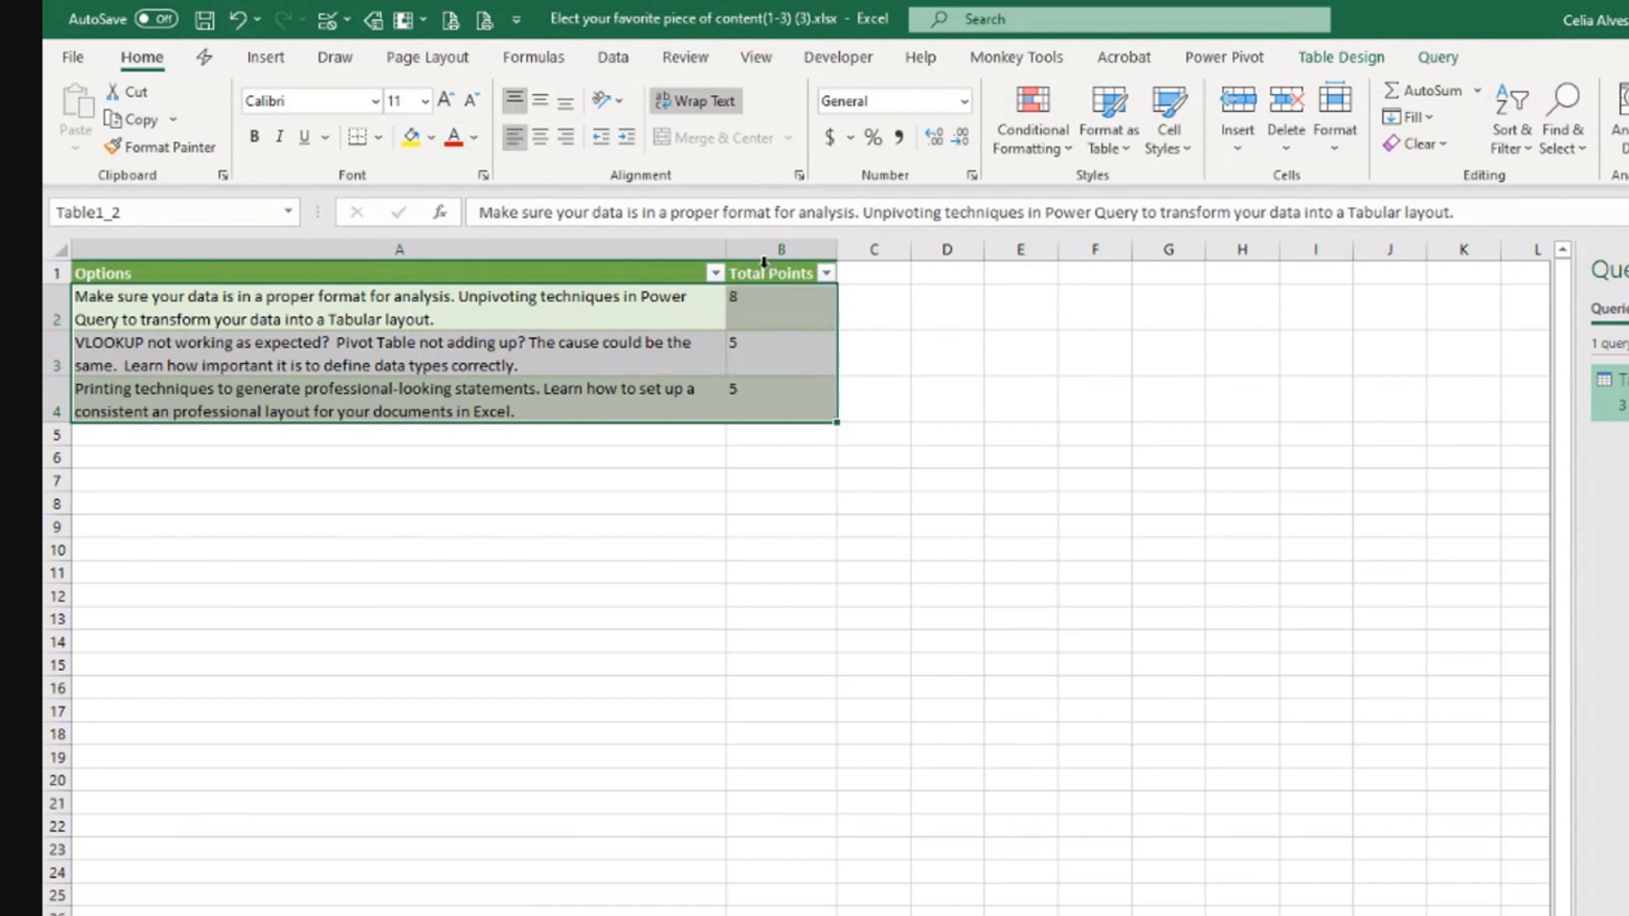
left_click(703, 525)
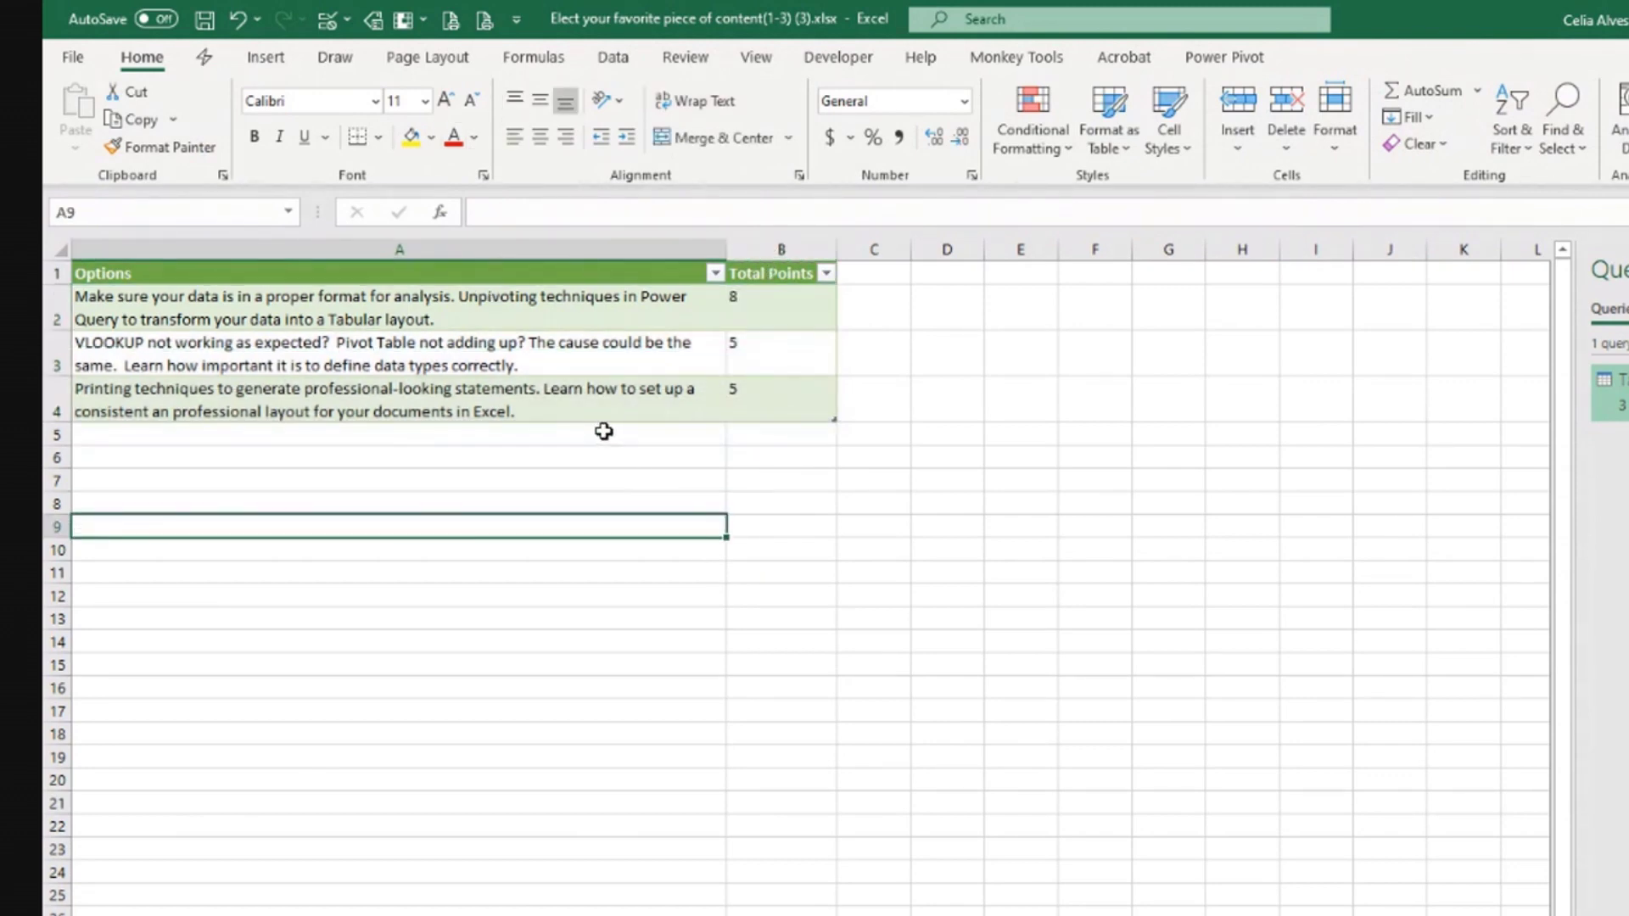
Hide the gridlines on the Table1 worksheet and select empty cell D3
left_click(755, 57)
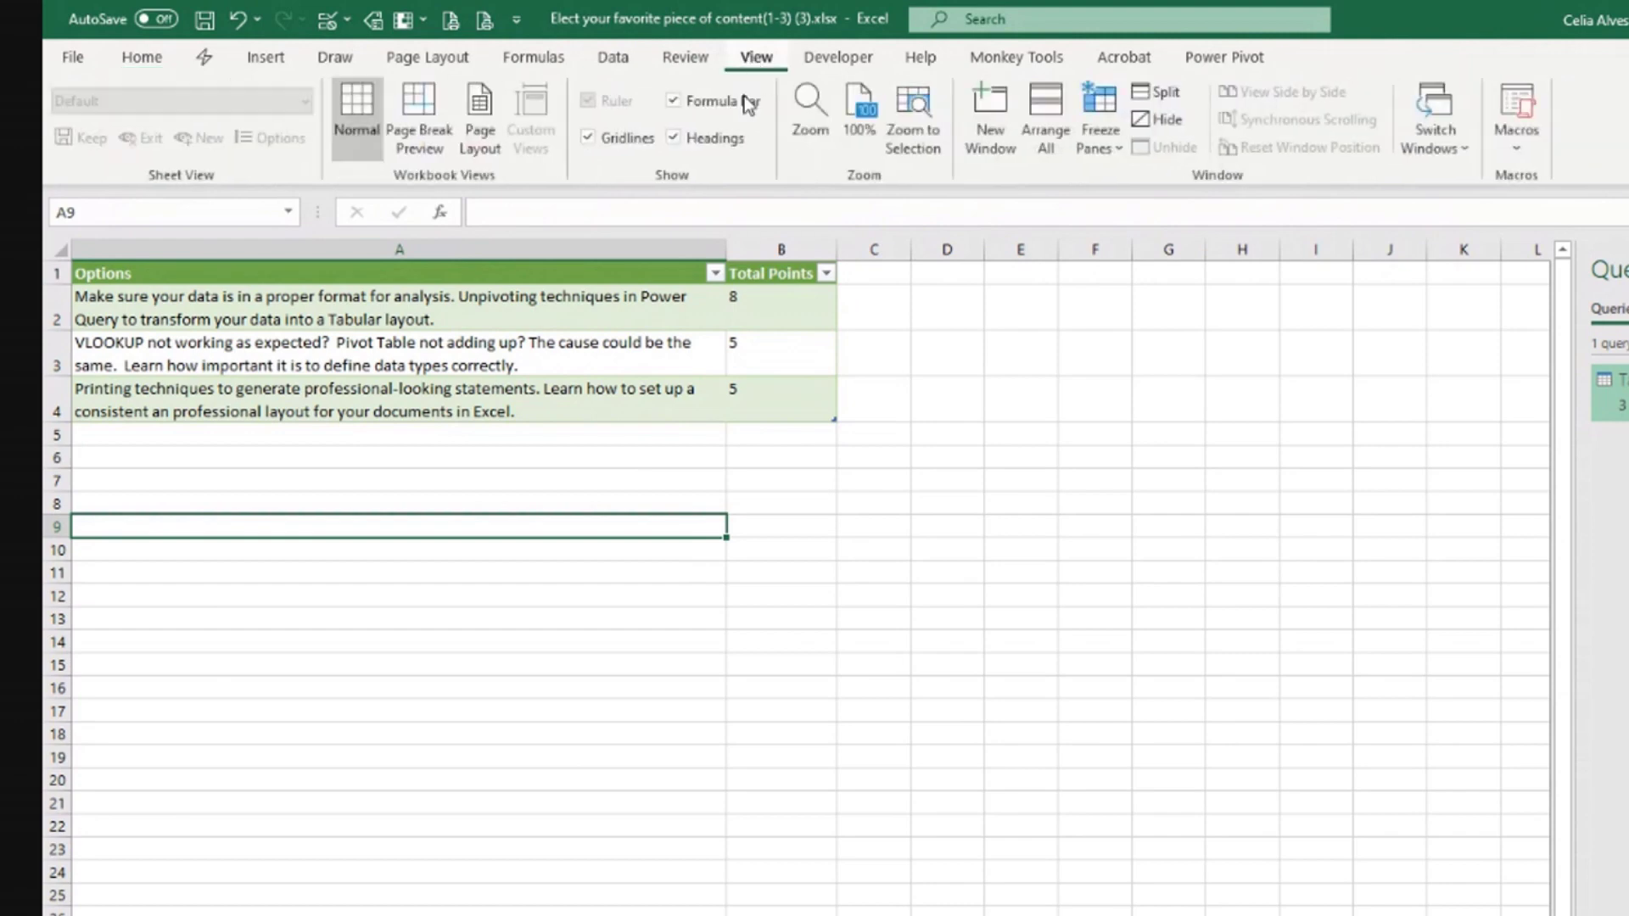
left_click(596, 143)
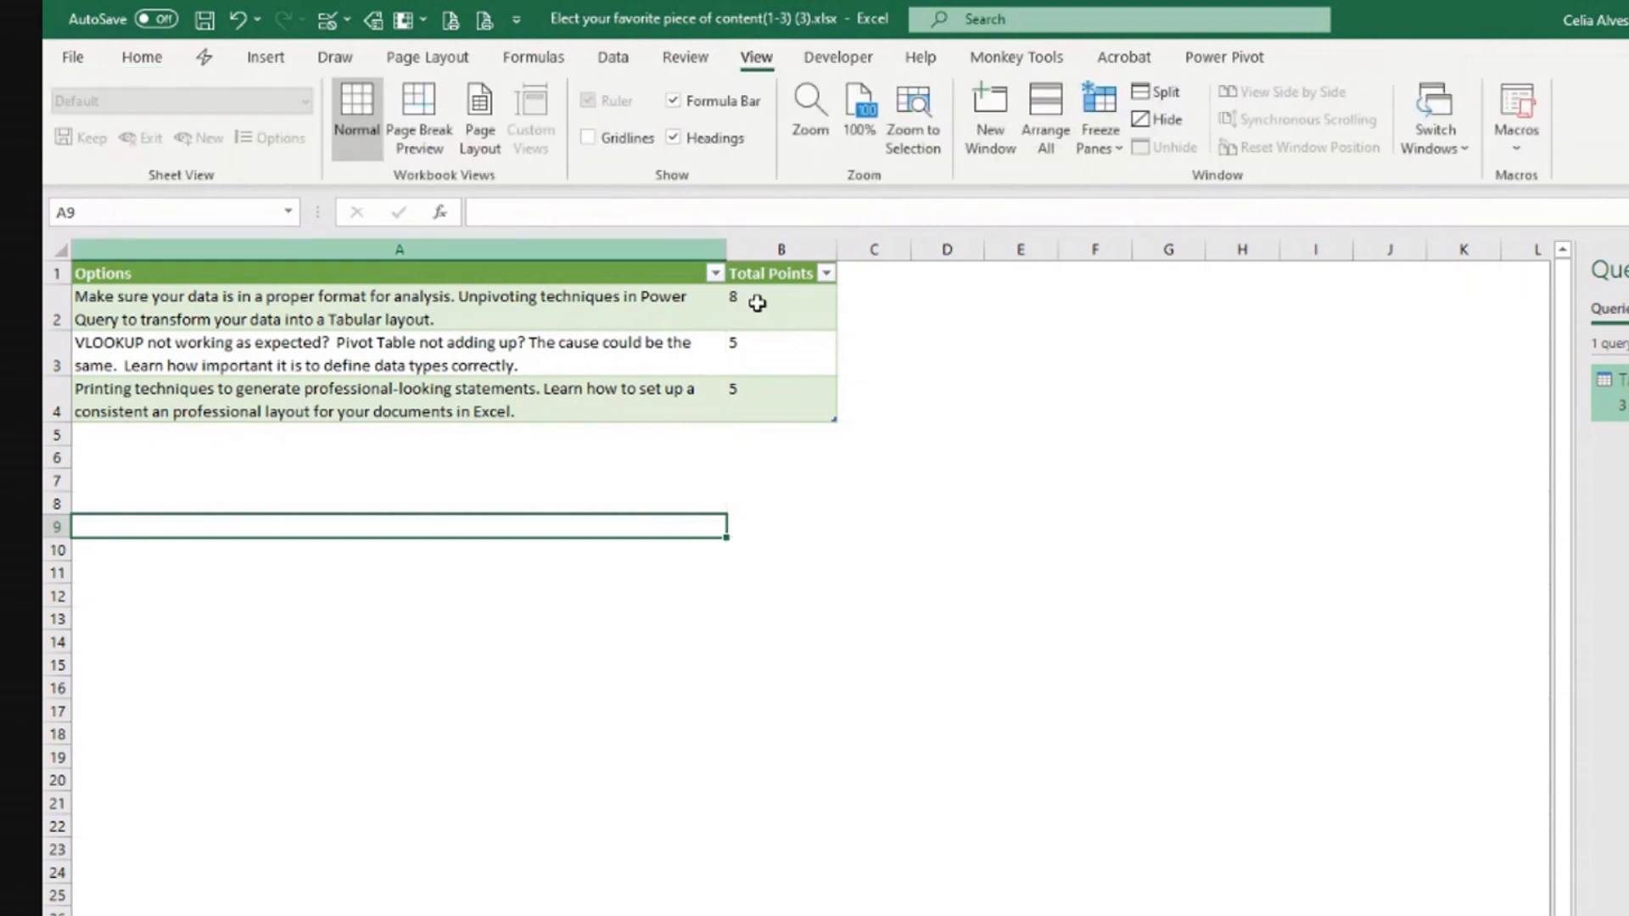
left_click(934, 344)
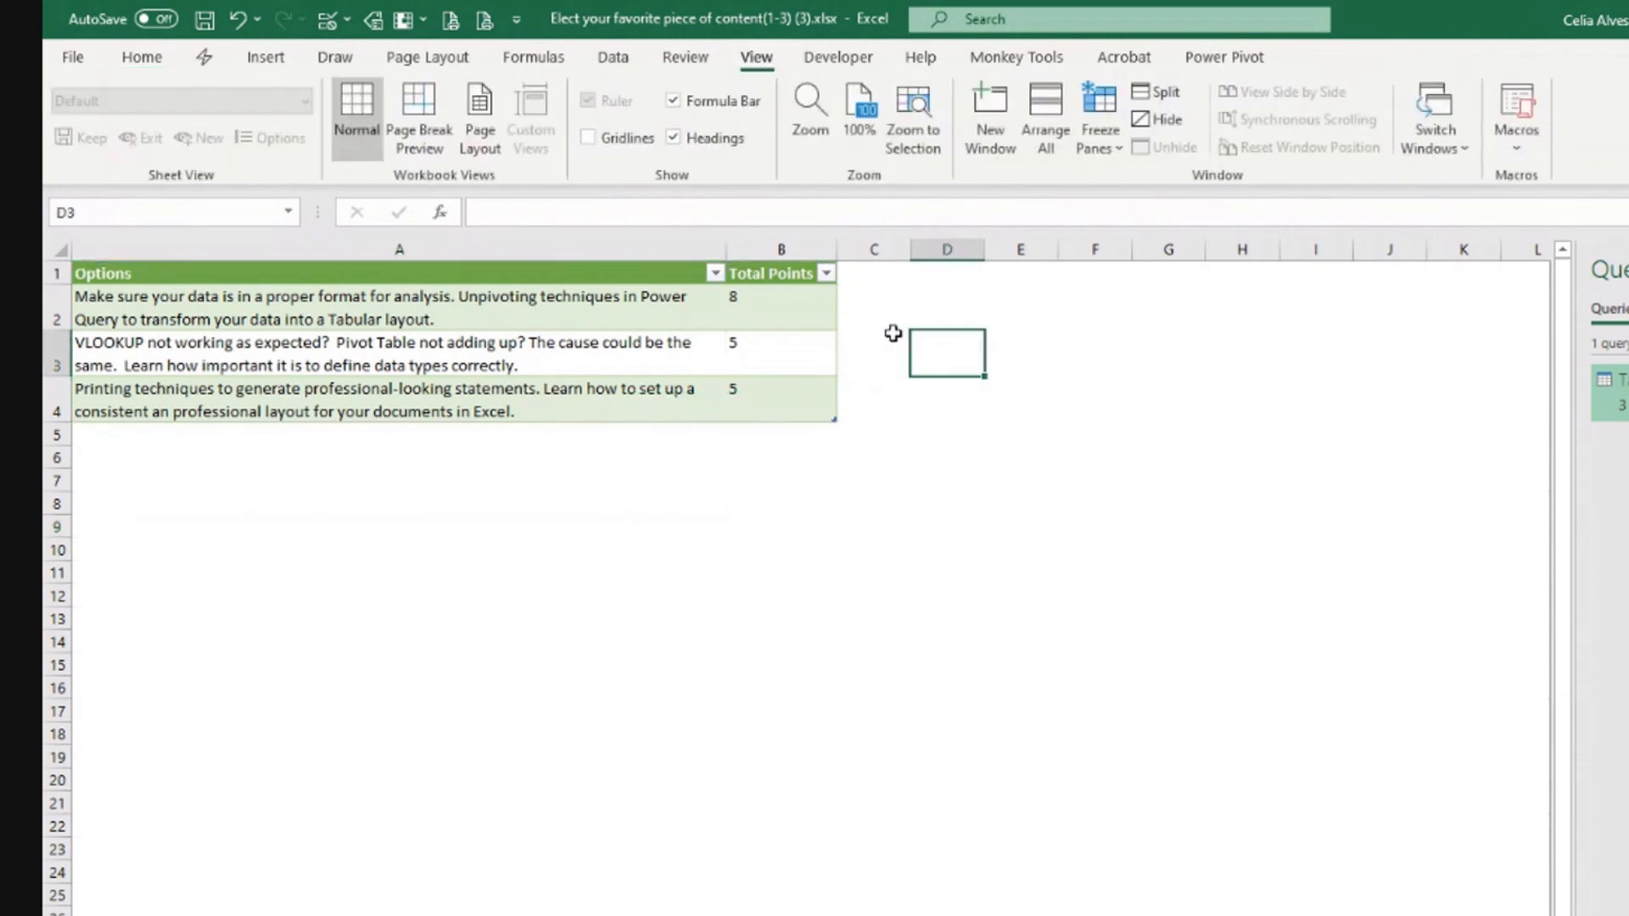